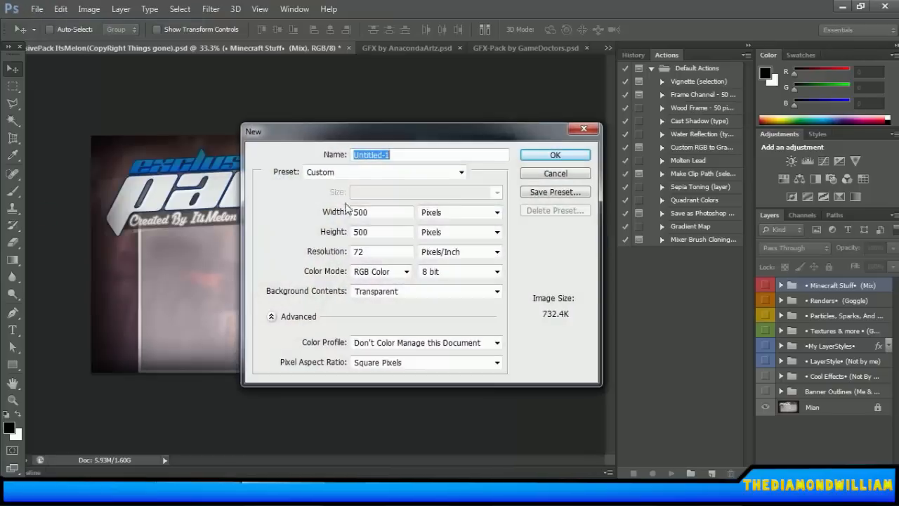
Create a 500 × 500 pixel RGB document named Profile Picture Tut at 72 pixels/inch with transparent background contents
drag(415, 124, 433, 133)
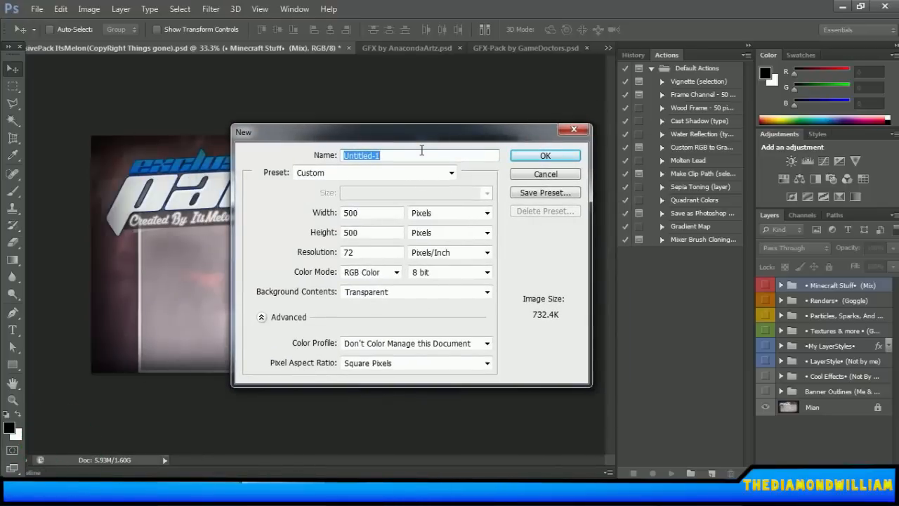
text(Por)
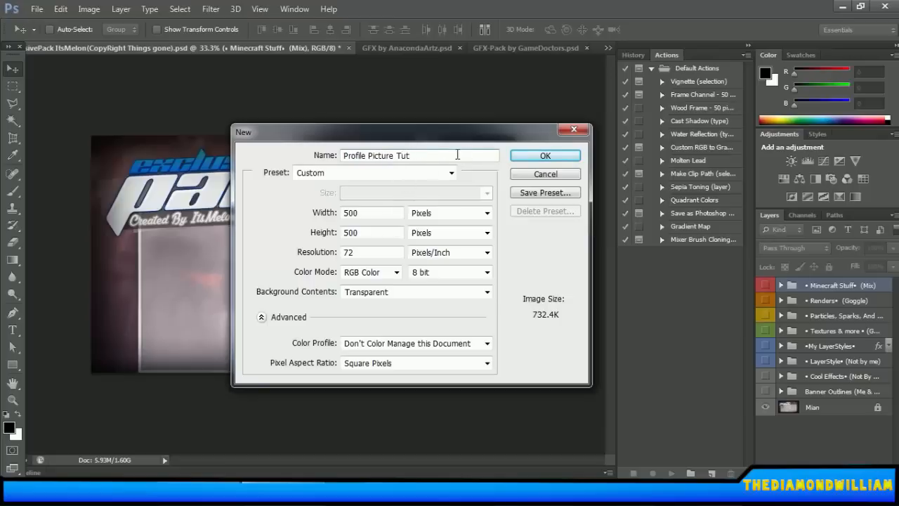
double_click(384, 212)
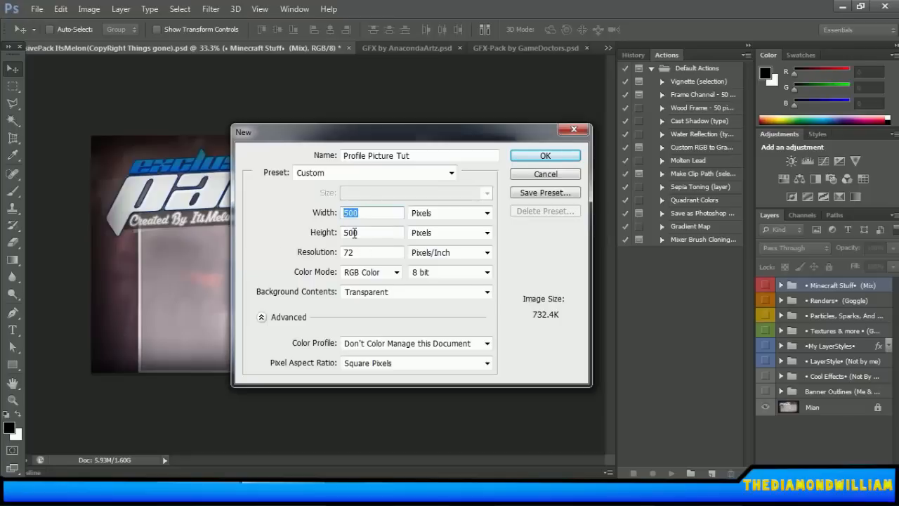
double_click(355, 231)
click(447, 173)
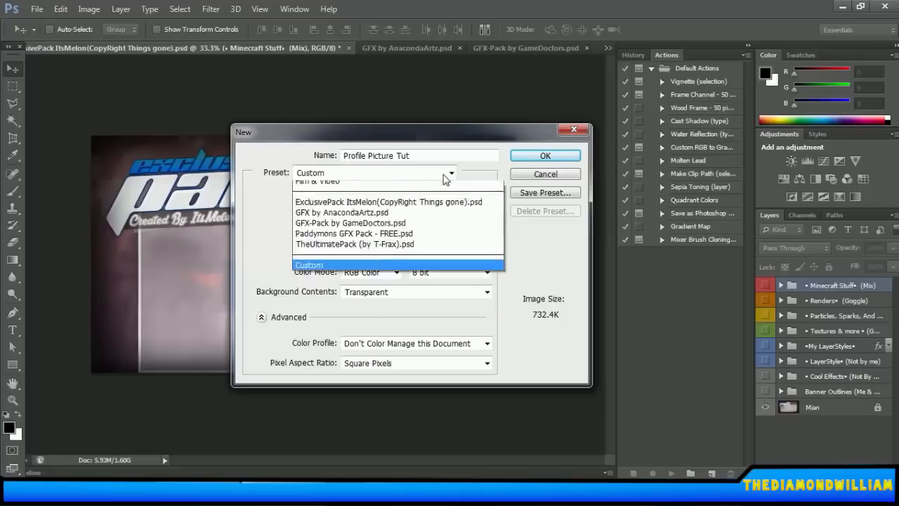
click(449, 173)
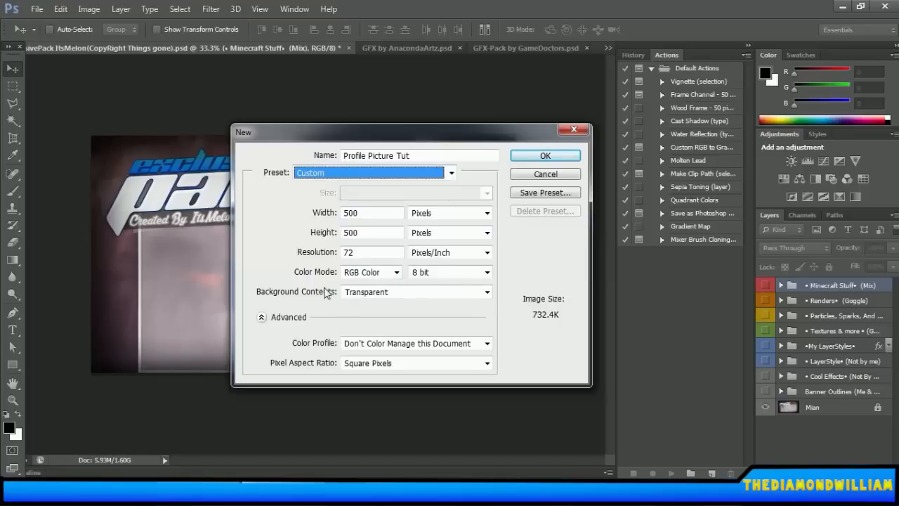
click(374, 253)
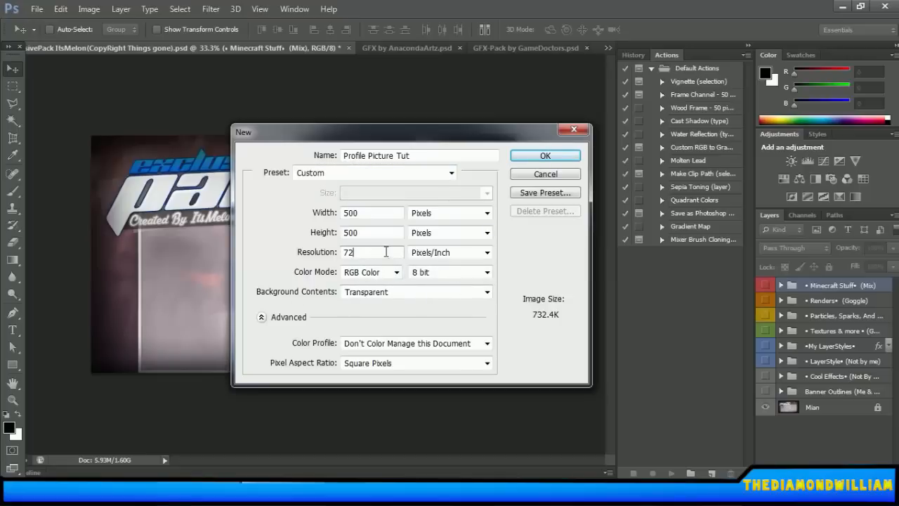
click(396, 273)
click(396, 275)
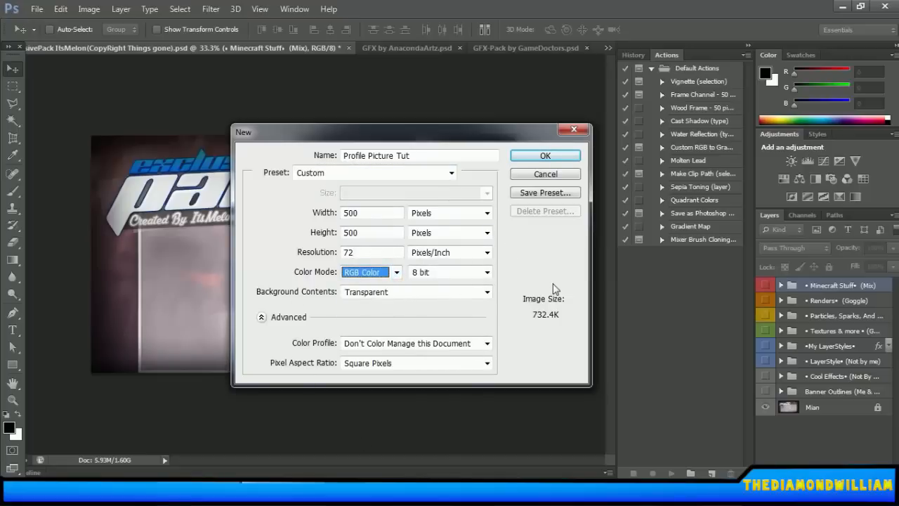
key(shift+Tab)
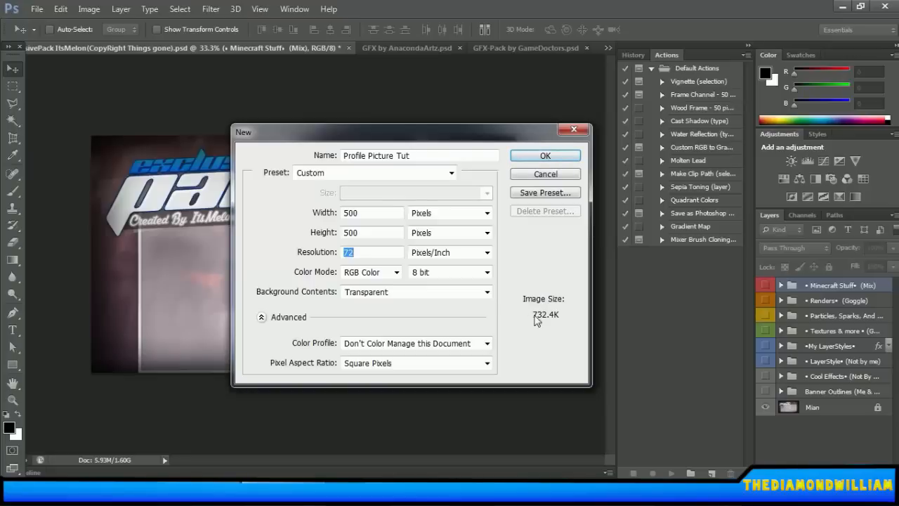
click(546, 156)
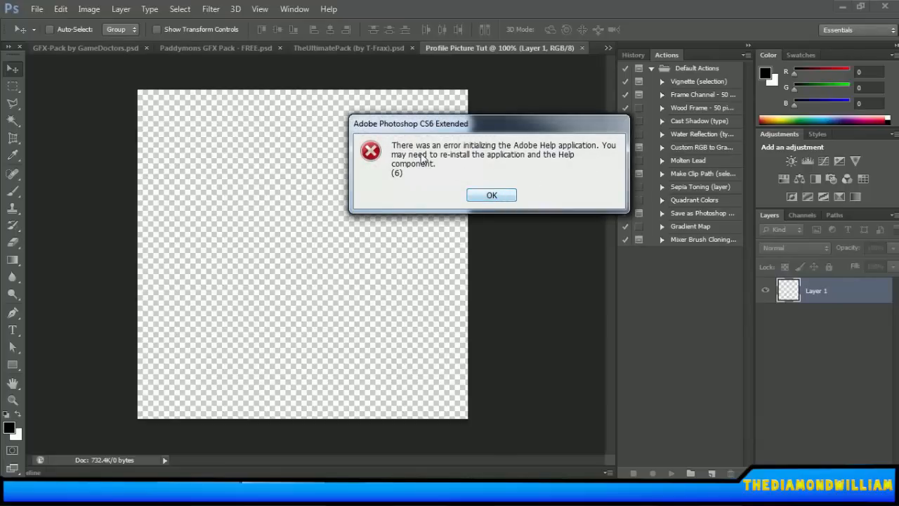
click(493, 200)
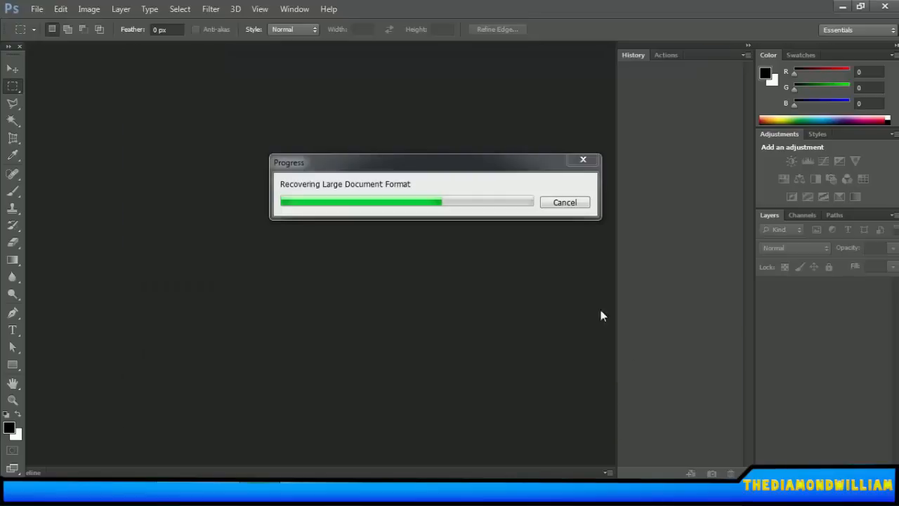
drag(484, 171, 458, 174)
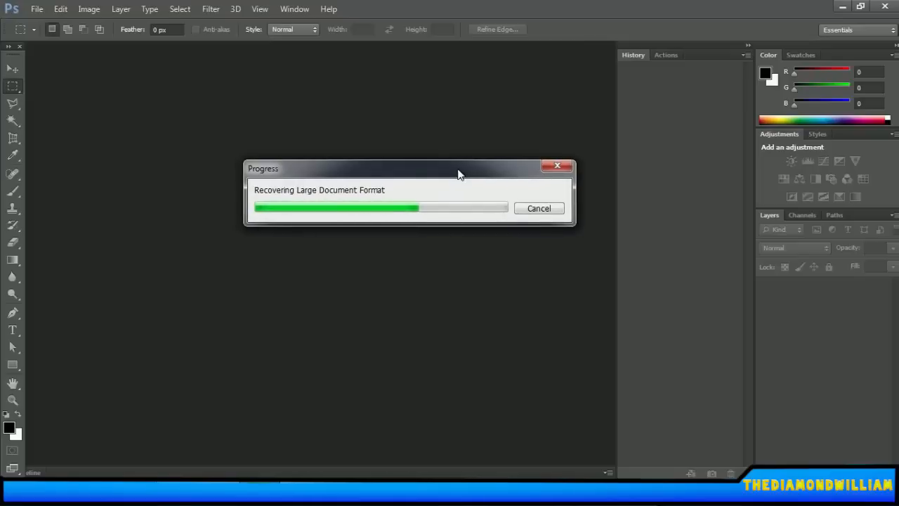
drag(458, 173, 526, 208)
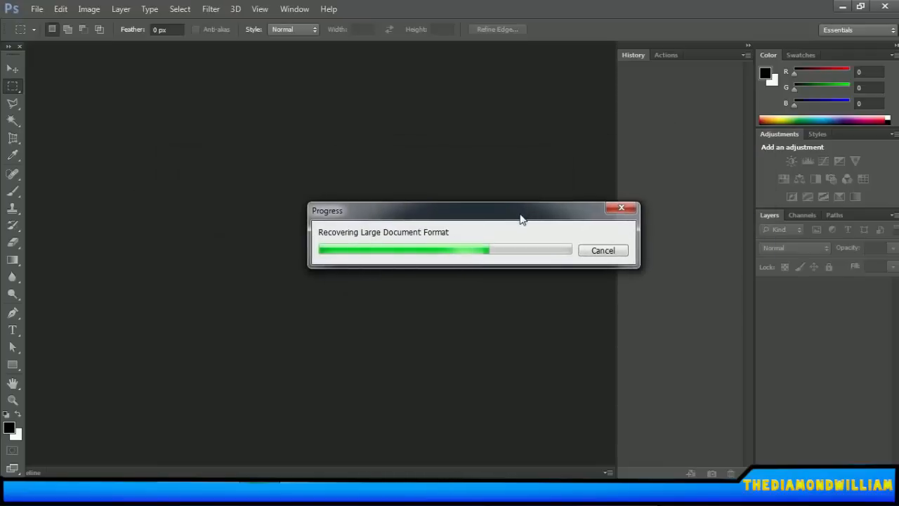
drag(521, 220, 478, 204)
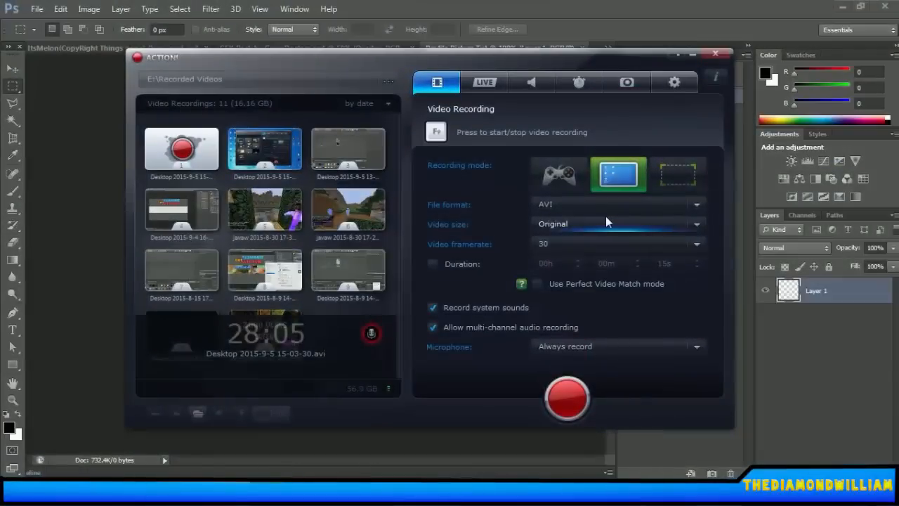
click(676, 52)
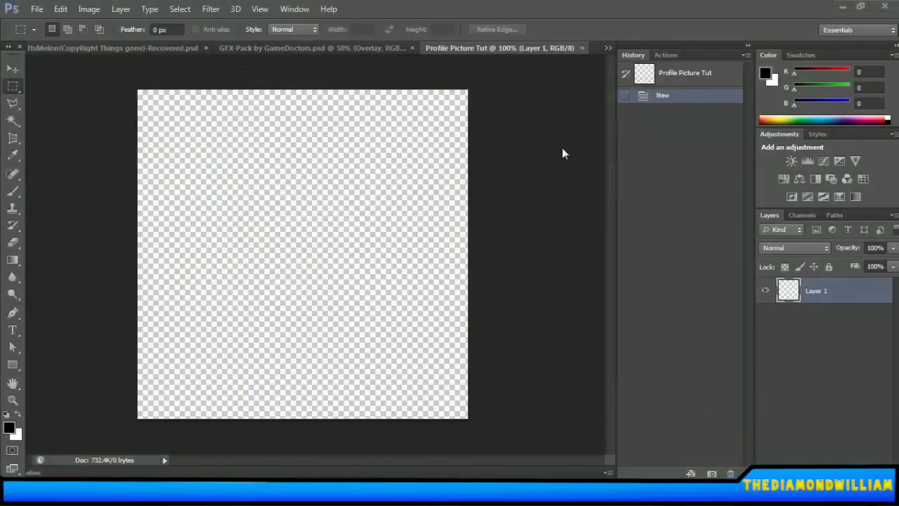
Switch to GFX-Pack by GameDoctors.psd and expand its Screenshots layer group
click(272, 47)
click(468, 50)
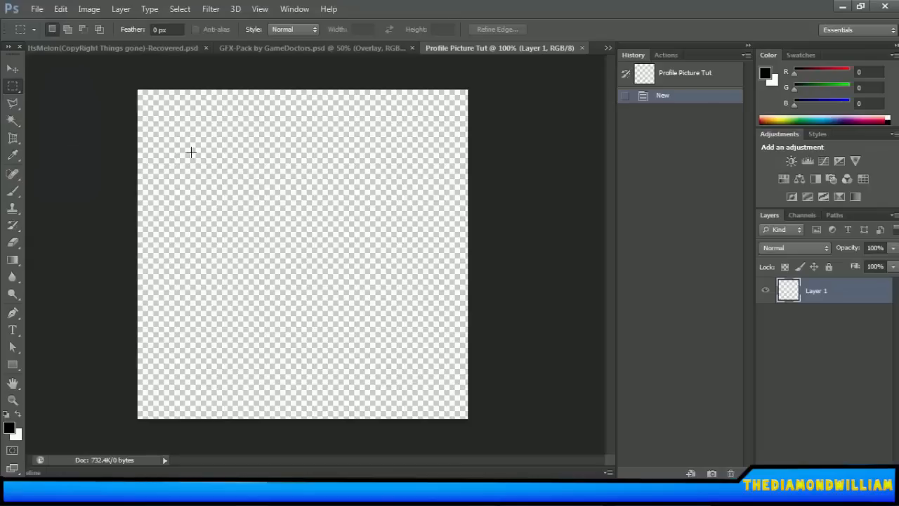
click(266, 48)
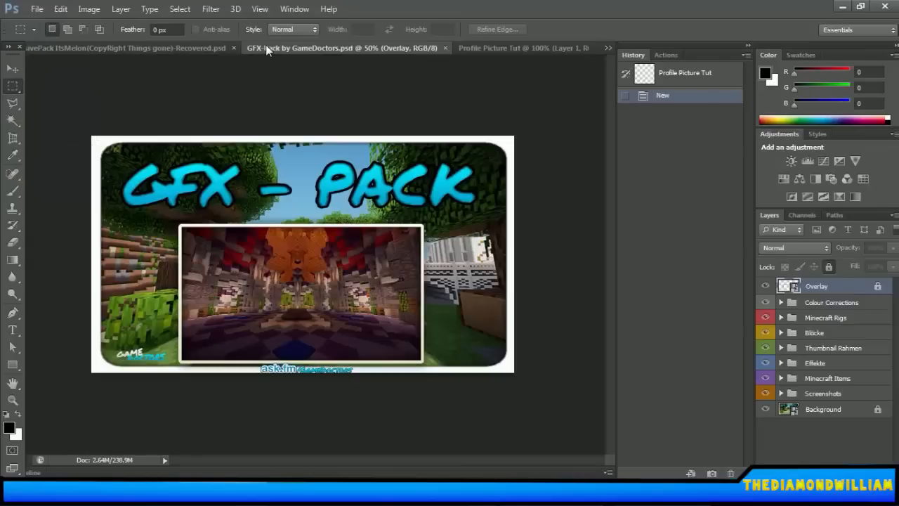
click(780, 394)
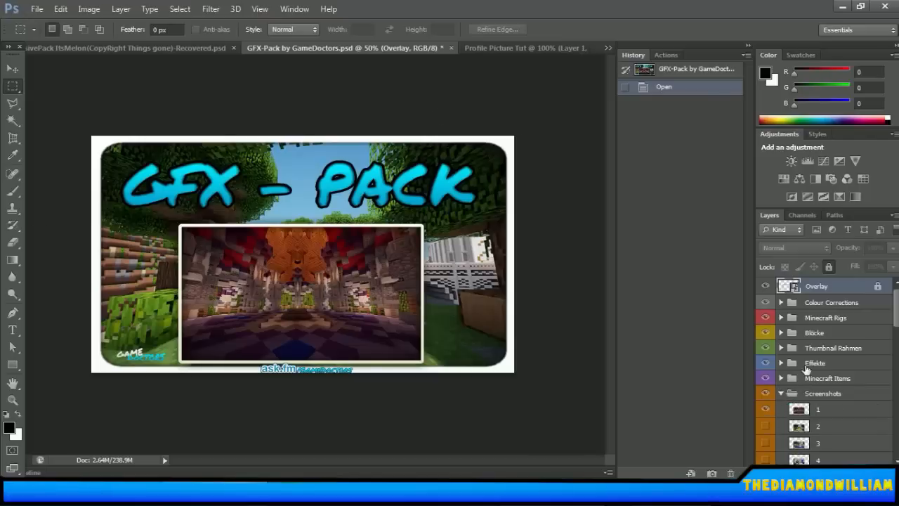
scroll(806, 370, down, 3)
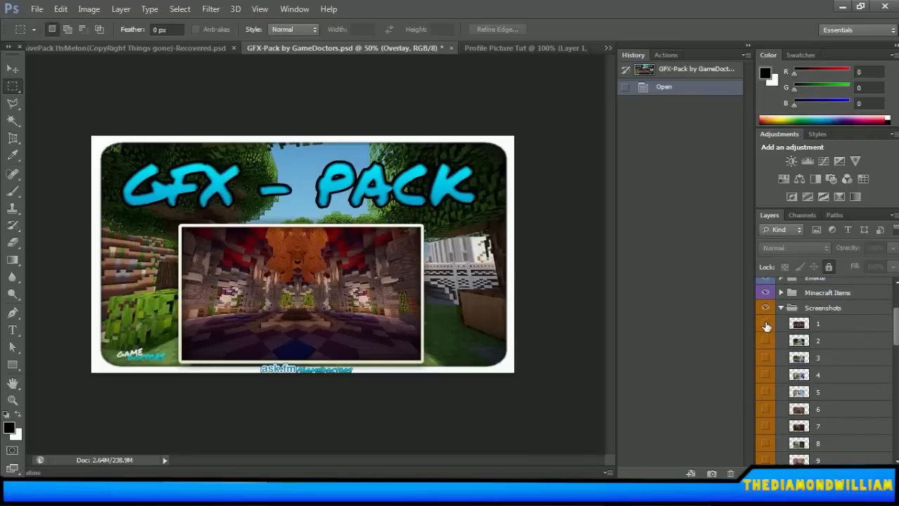
Preview screenshot layers 2 to 6 one at a time by toggling their visibility
click(765, 340)
click(767, 343)
click(766, 359)
click(766, 360)
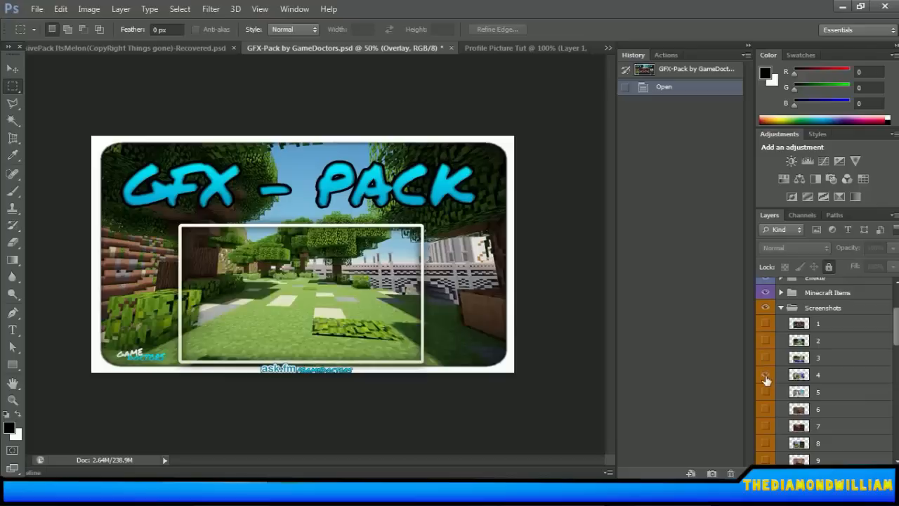
click(767, 376)
click(768, 392)
click(768, 392)
click(767, 391)
click(767, 409)
click(767, 410)
click(767, 410)
Preview screenshot layers 7 to 13 individually to look for a suitable background
scroll(767, 407, down, 3)
click(768, 408)
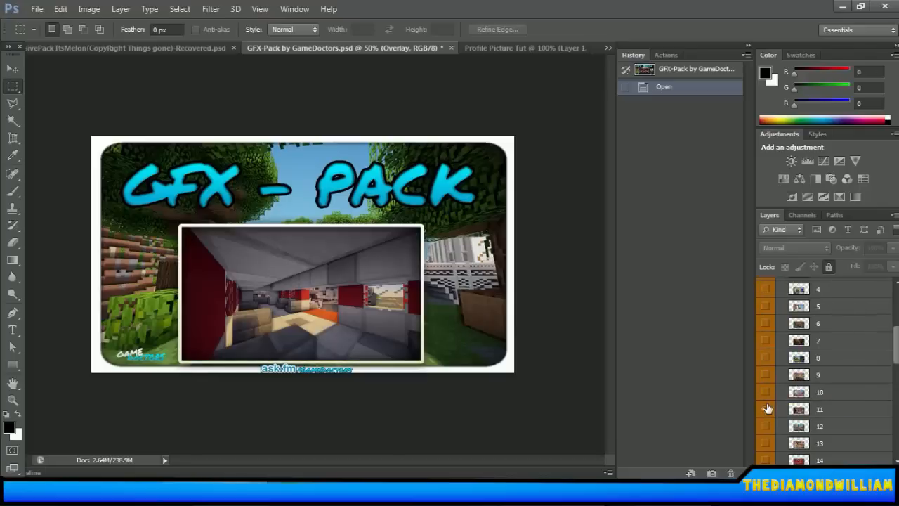
click(767, 392)
click(767, 372)
click(767, 397)
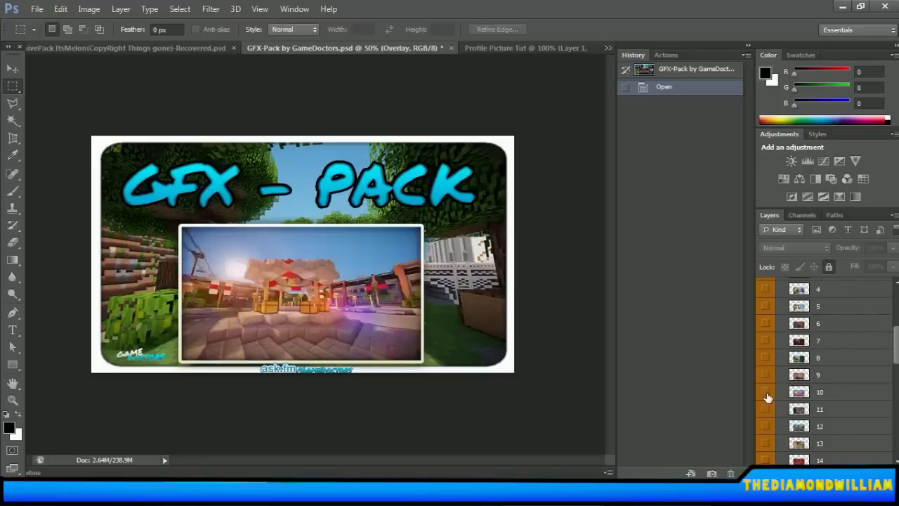
click(766, 358)
click(766, 344)
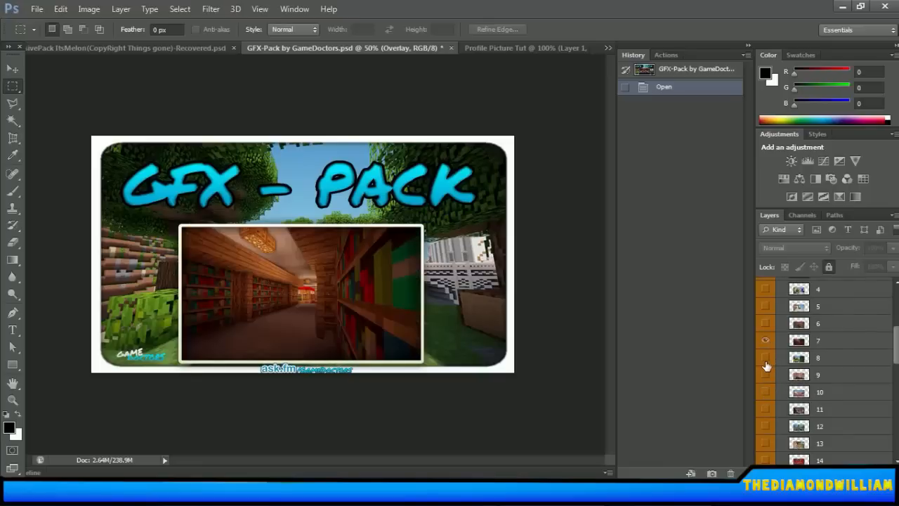
click(766, 340)
click(766, 426)
click(768, 411)
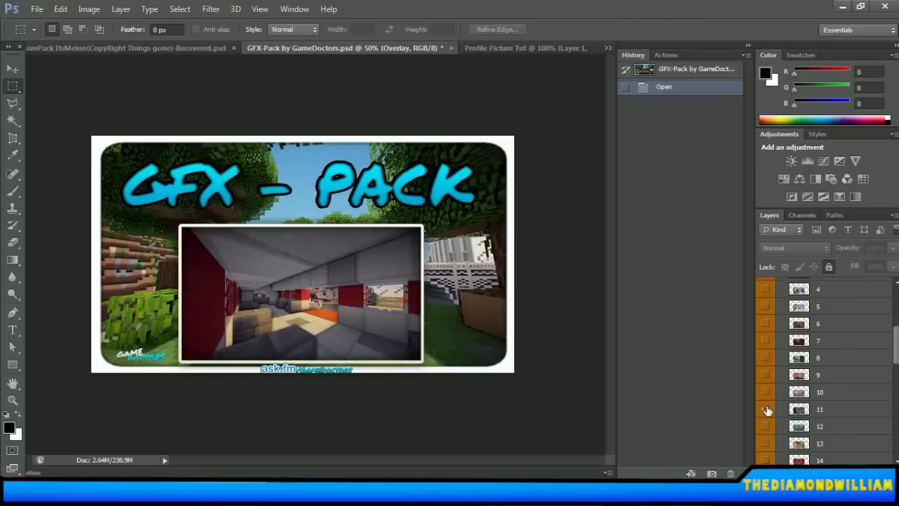
click(768, 411)
click(768, 443)
click(768, 428)
click(767, 427)
Preview screenshot layer 15 and collapse the Screenshots group
scroll(819, 402, down, 2)
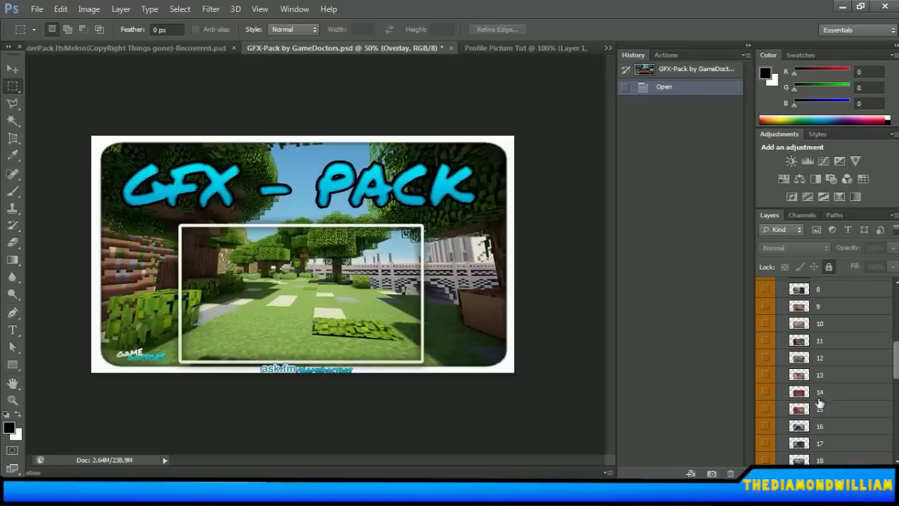
click(768, 407)
click(768, 407)
scroll(773, 393, up, 7)
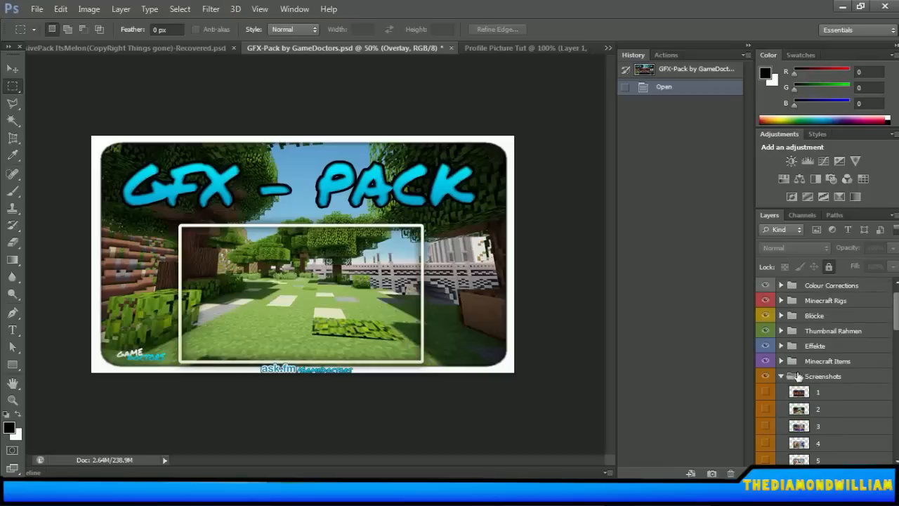
click(778, 377)
scroll(779, 383, up, 1)
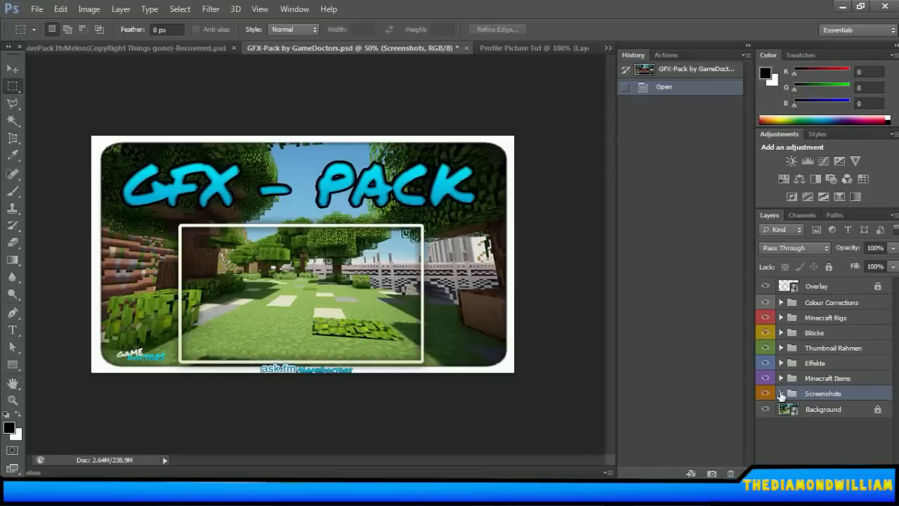
Expand the Screenshots group again and preview layers 16 to 23 one by one
scroll(783, 398, down, 10)
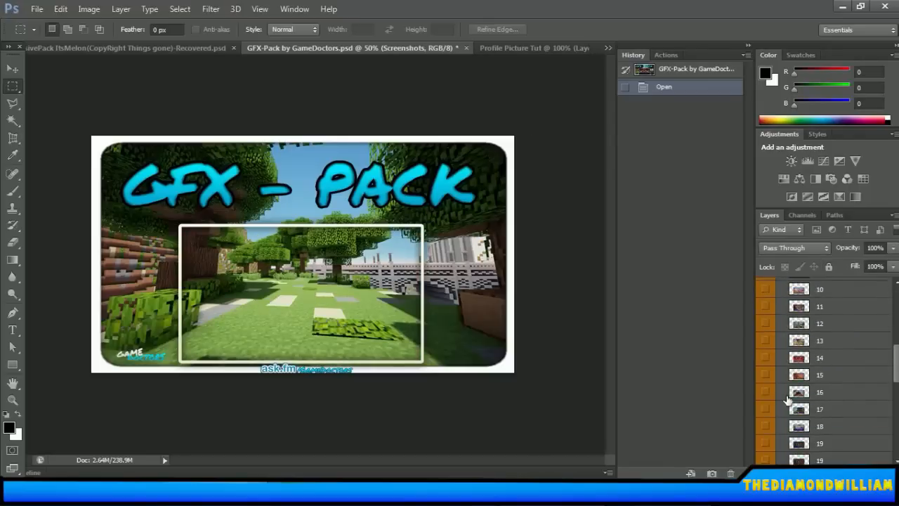
scroll(783, 406, down, 1)
click(767, 410)
click(766, 405)
click(764, 395)
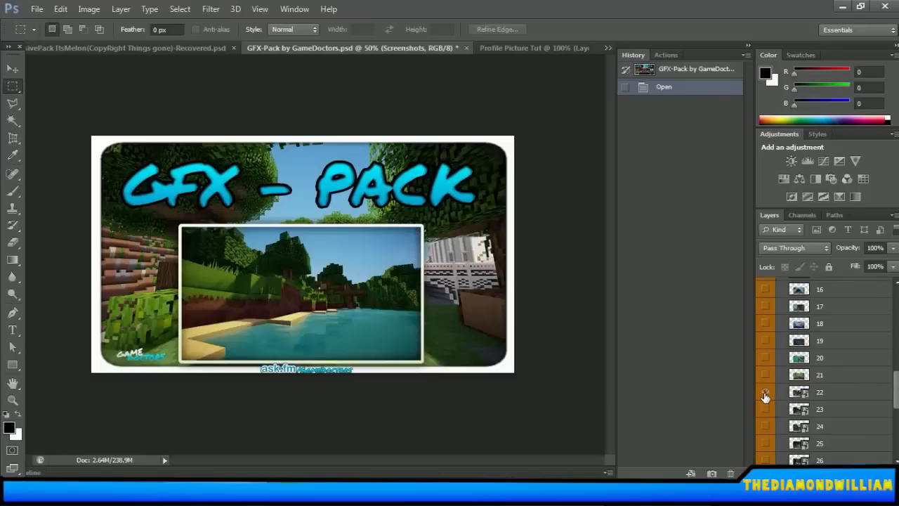
click(765, 395)
click(766, 374)
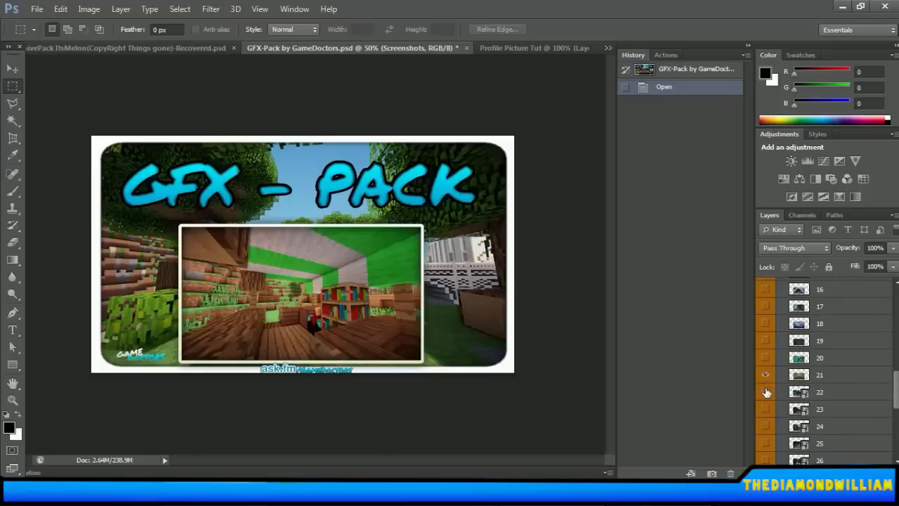
click(765, 357)
click(765, 374)
click(765, 358)
click(765, 341)
click(765, 340)
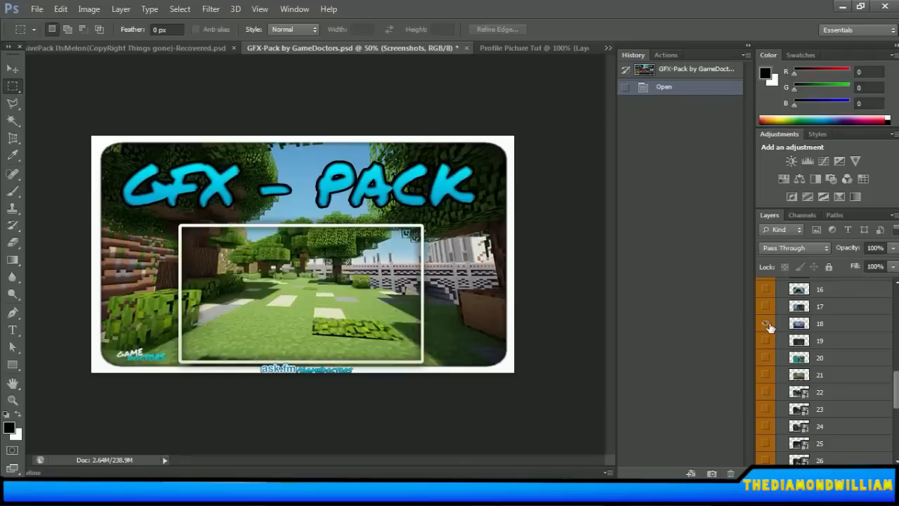
click(766, 323)
click(765, 324)
click(766, 307)
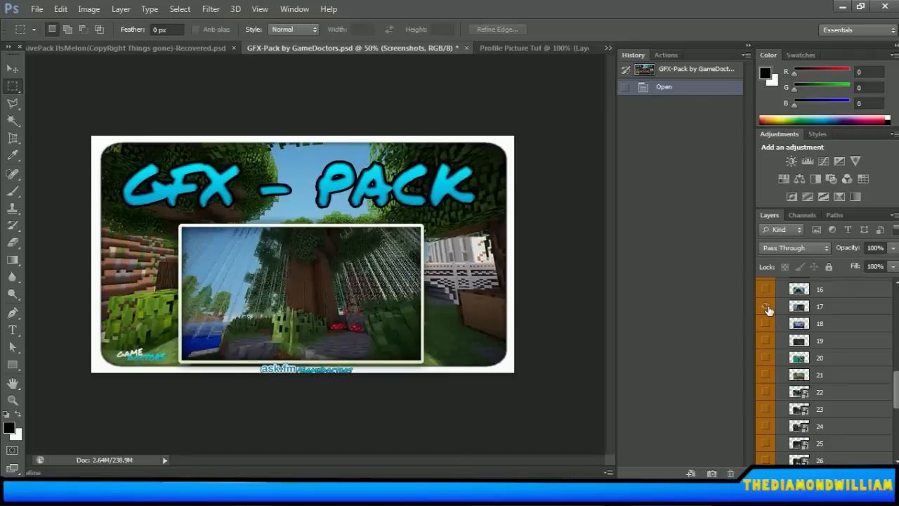
click(765, 307)
click(765, 289)
click(765, 289)
Preview screenshot layers 21 to 26 one at a time by toggling their visibility
click(765, 374)
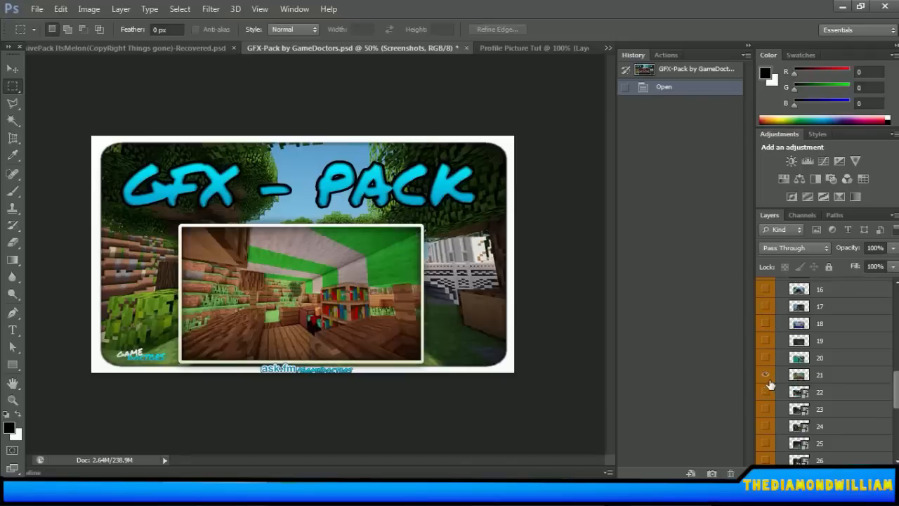
click(765, 374)
click(766, 392)
click(766, 392)
click(766, 409)
click(765, 409)
click(764, 426)
click(764, 427)
click(764, 443)
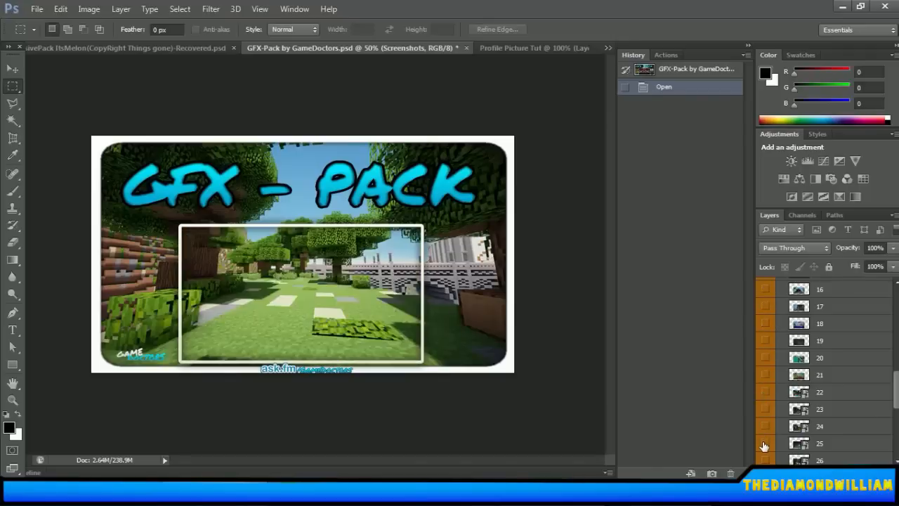
click(764, 443)
click(764, 443)
click(764, 443)
click(765, 460)
scroll(780, 379, down, 3)
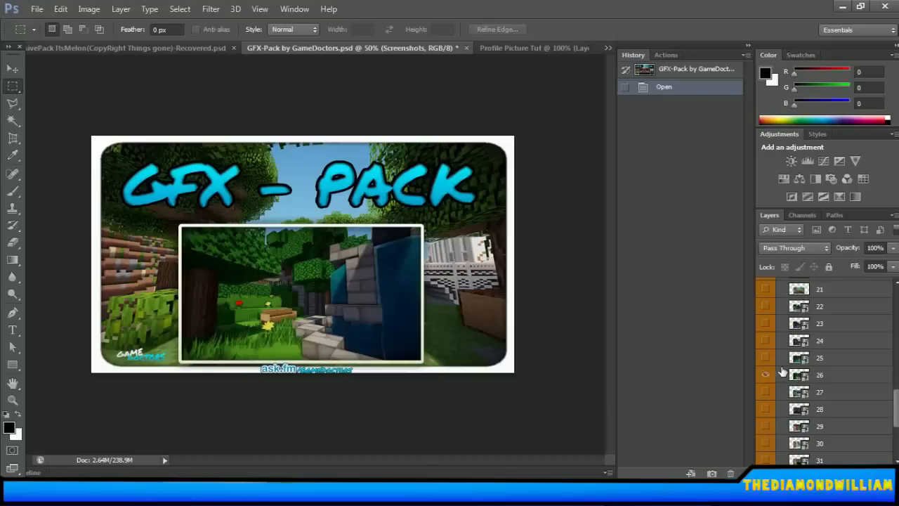
Compare screenshot layers 27 and 28, and leave only layer 27 shown as the chosen background
click(766, 387)
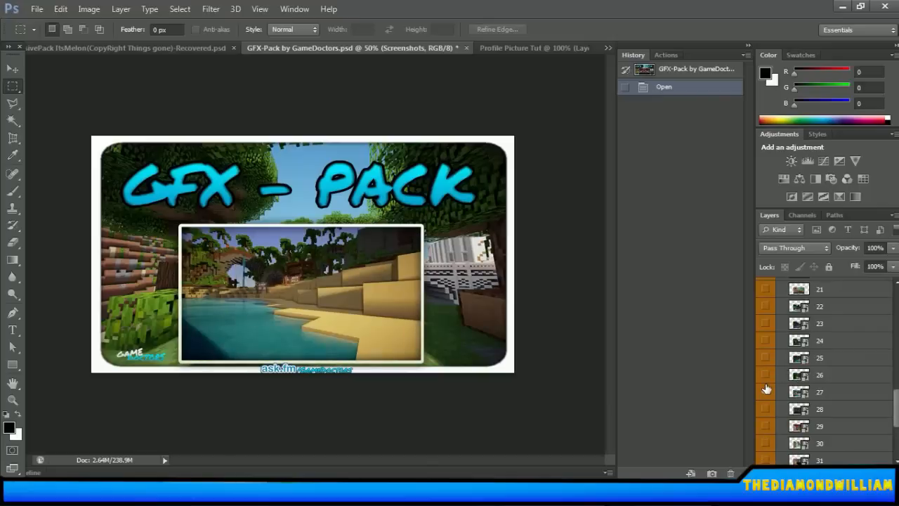
scroll(810, 427, down, 1)
click(765, 357)
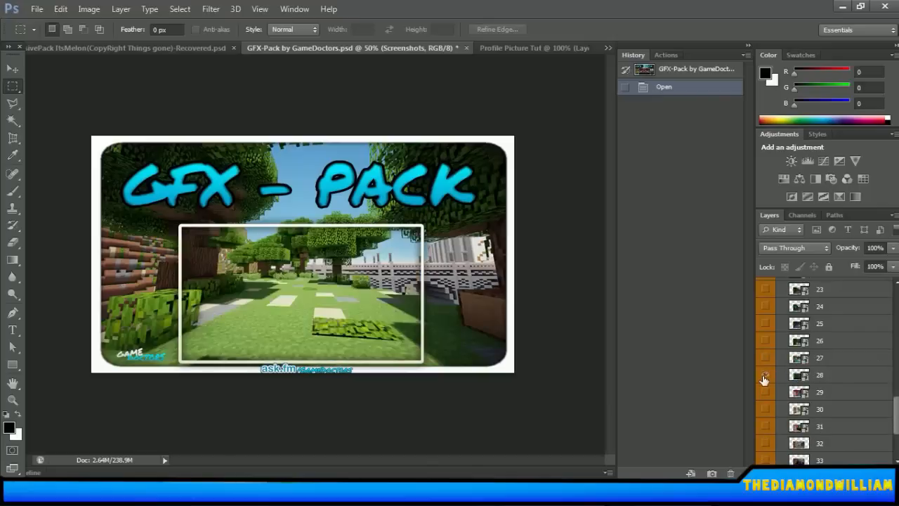
click(765, 375)
click(764, 375)
click(766, 357)
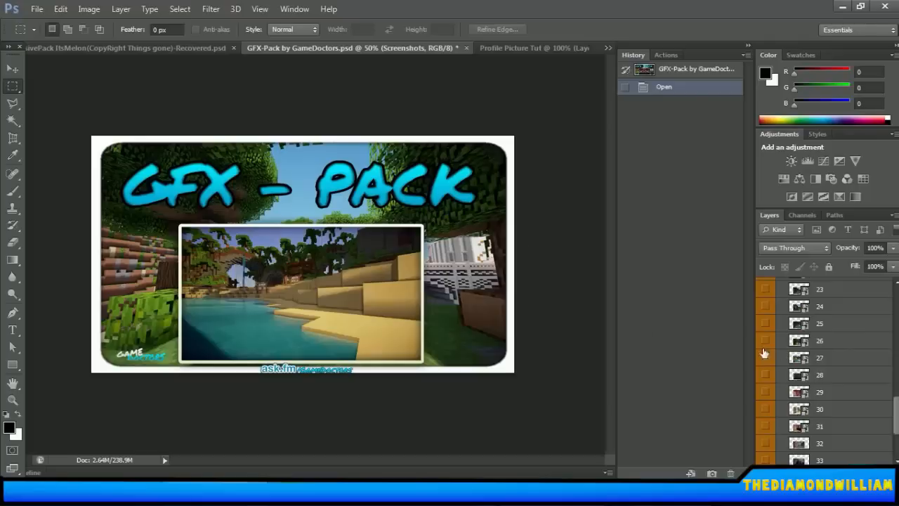
Duplicate screenshot layer 27 into the Profile Picture Tut document under the name Background
click(830, 363)
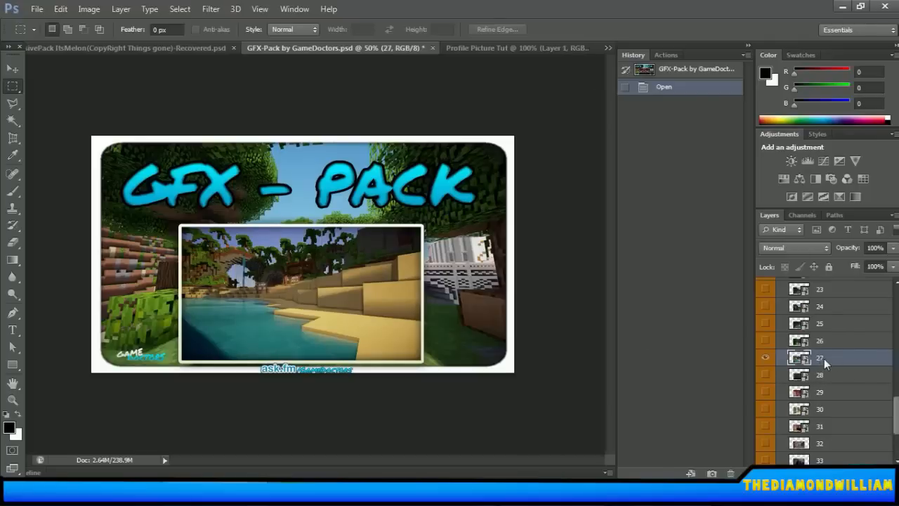
right_click(823, 358)
click(587, 86)
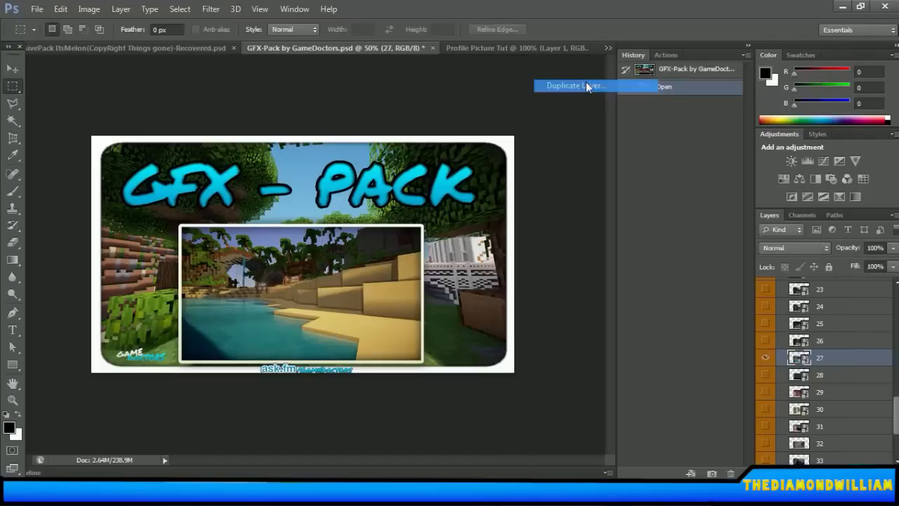
drag(376, 133, 342, 135)
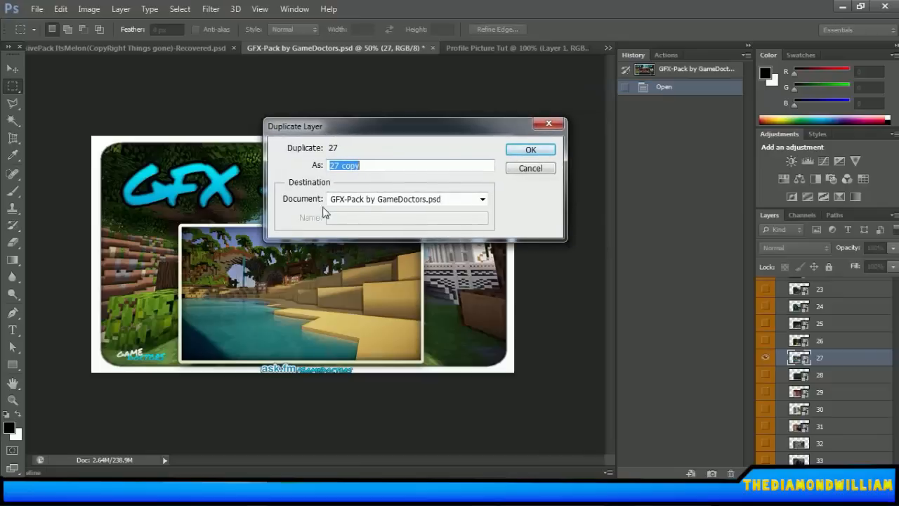
click(482, 199)
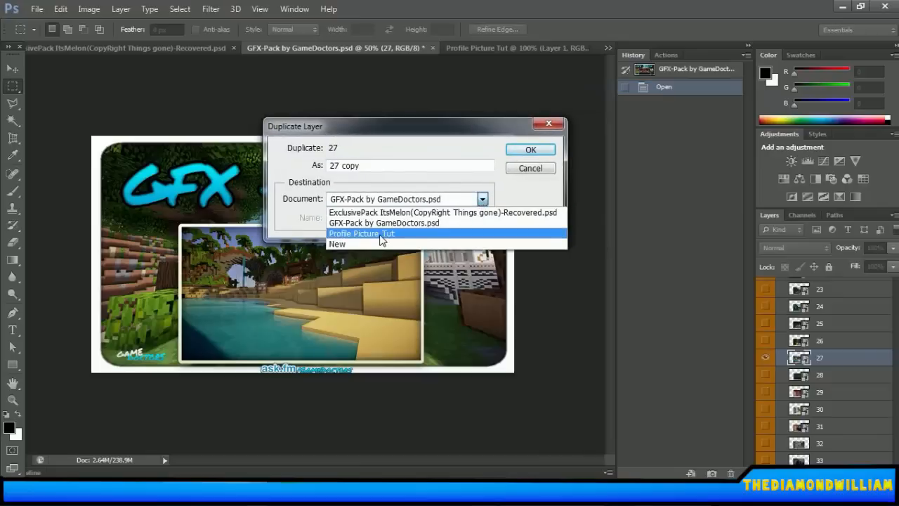
click(421, 234)
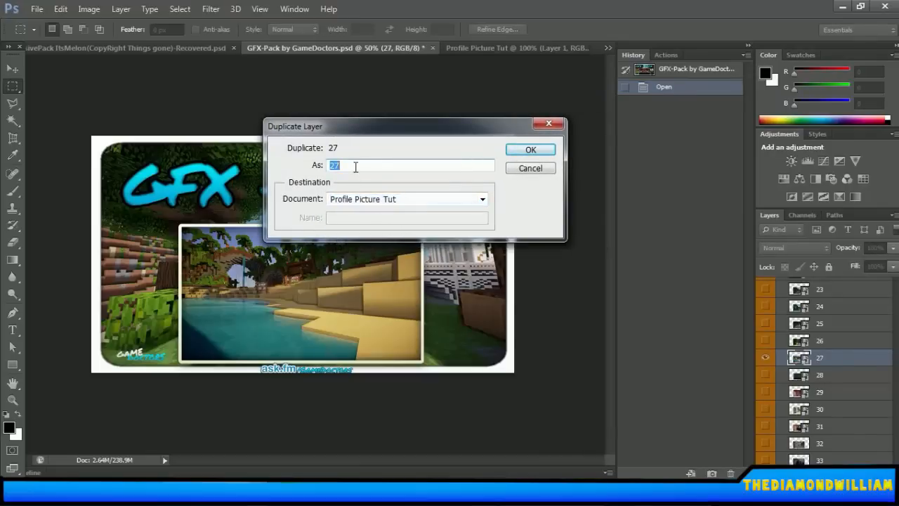
drag(390, 134, 428, 134)
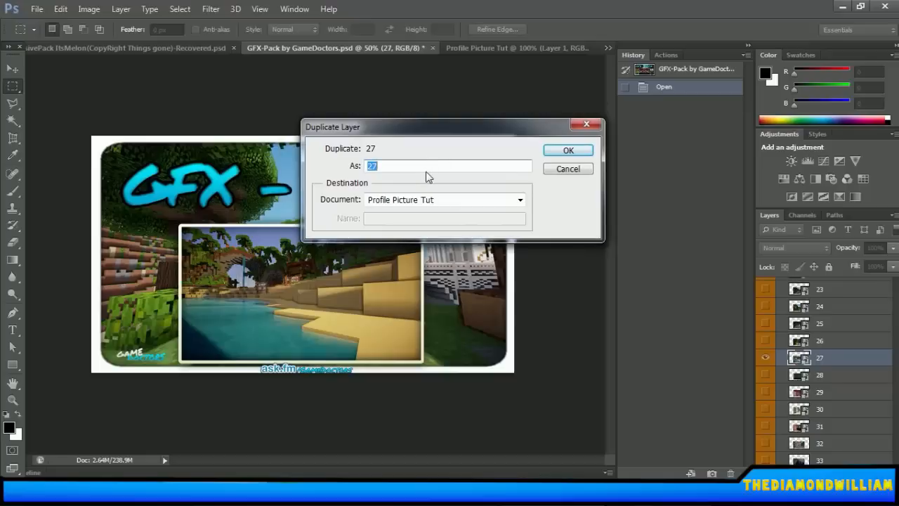
text(Background)
click(574, 149)
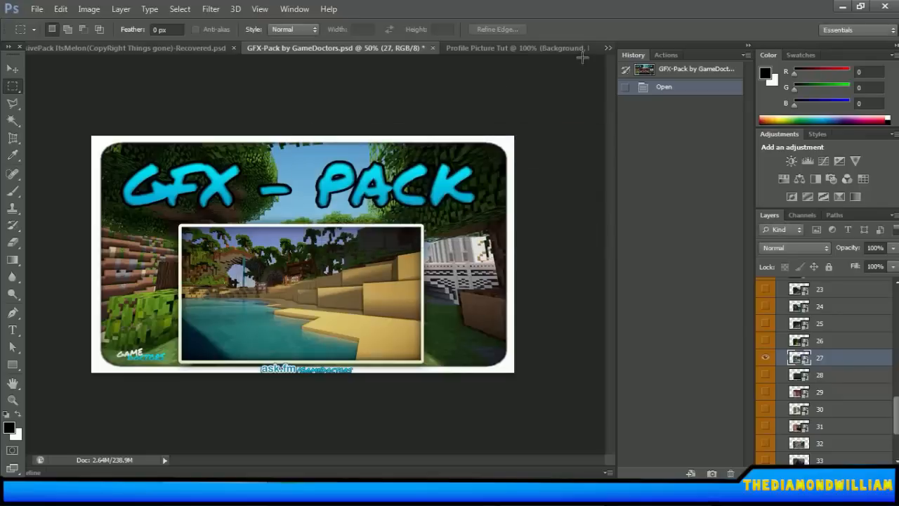
Switch to the Profile Picture Tut document and move the Background image up so it spans the canvas width from the upper edge
click(570, 54)
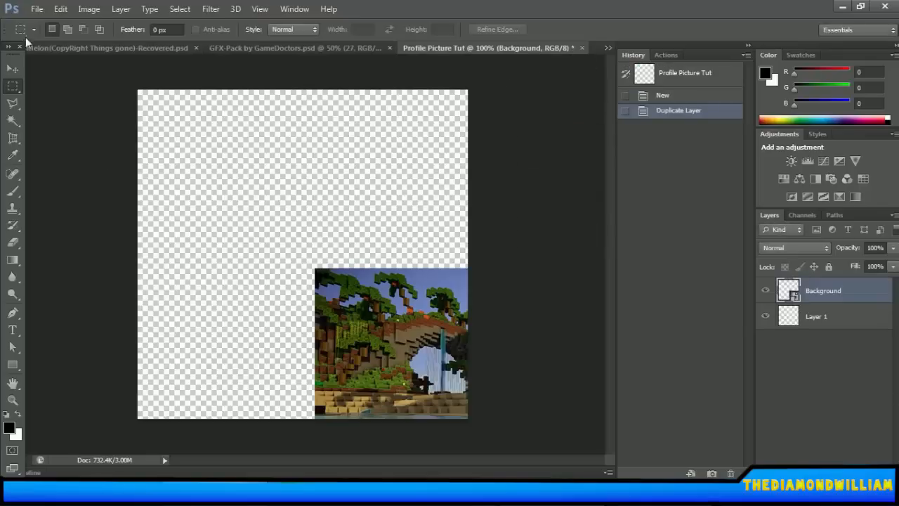
click(12, 68)
drag(433, 346, 311, 214)
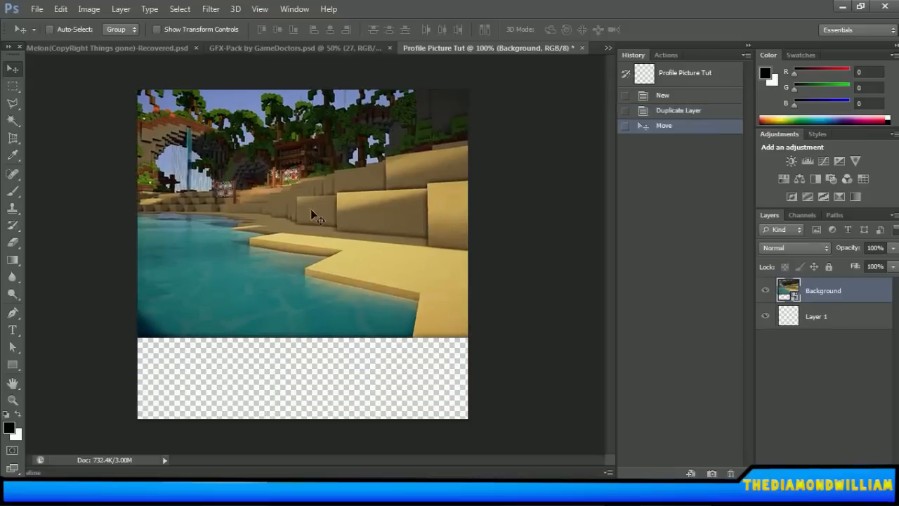
Scale the Background layer to about 68% and reposition it at about X 265.5 px, Y 247 px, covering the whole canvas
click(37, 9)
mouse_move(158, 258)
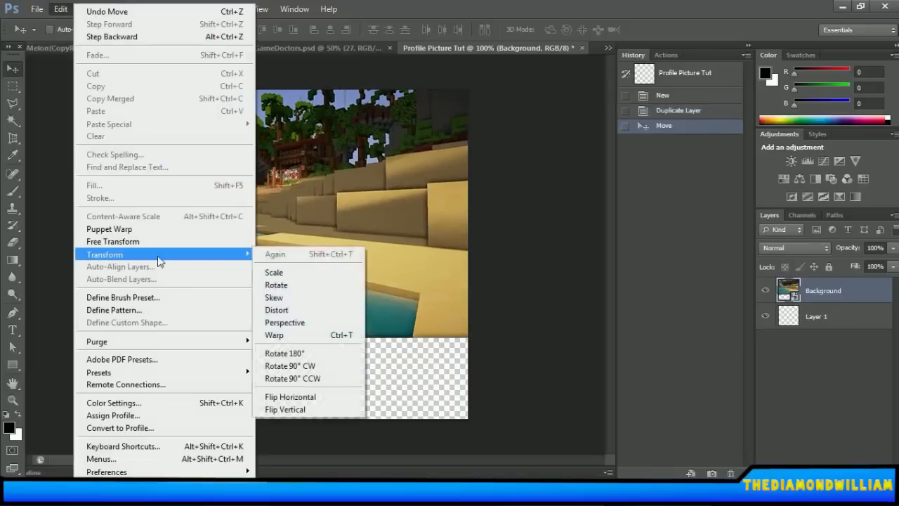
click(274, 272)
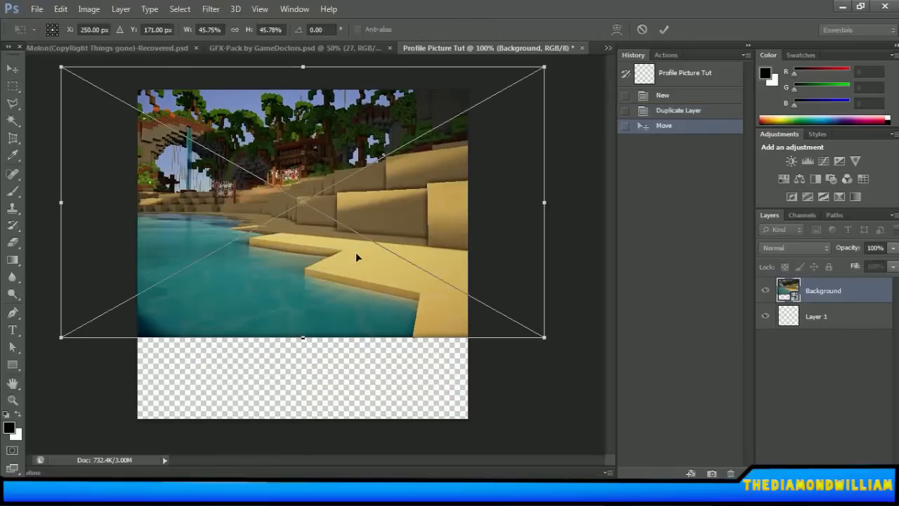
scroll(356, 252, down, 4)
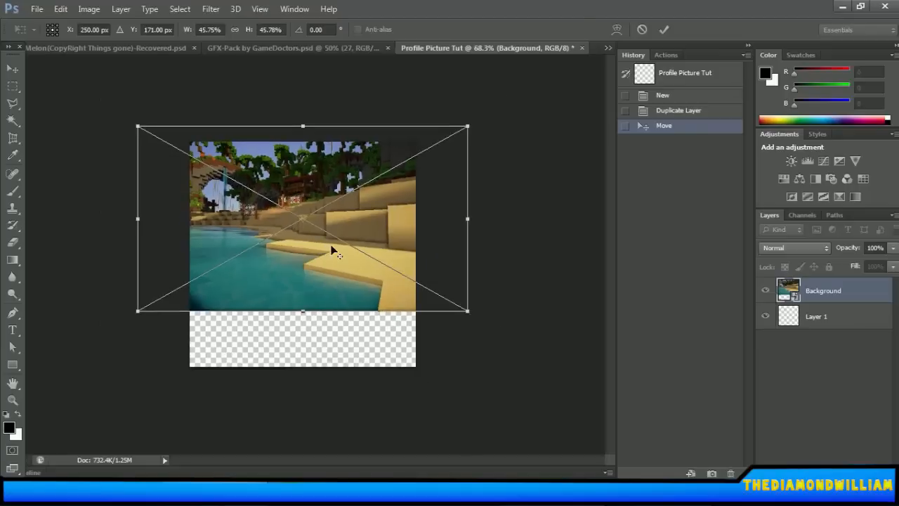
scroll(335, 254, down, 2)
scroll(331, 247, up, 2)
scroll(331, 247, down, 2)
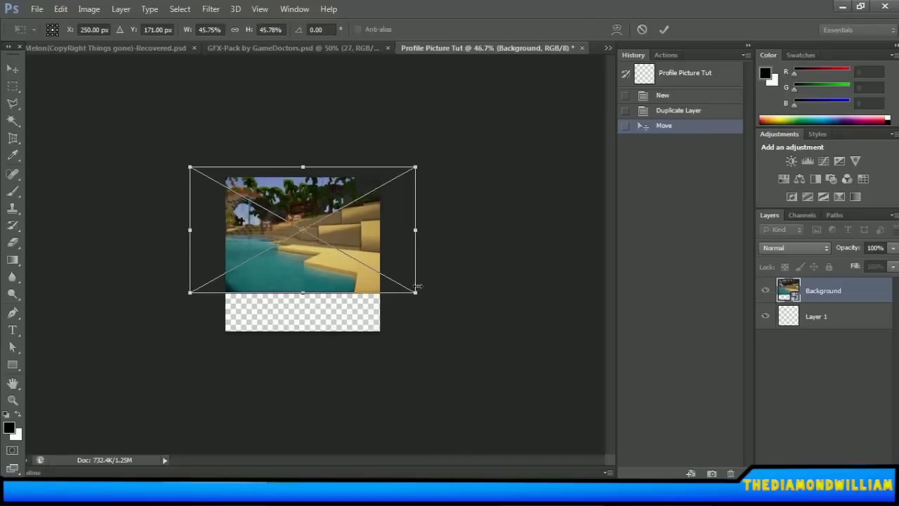
drag(415, 292, 496, 361)
drag(431, 318, 380, 311)
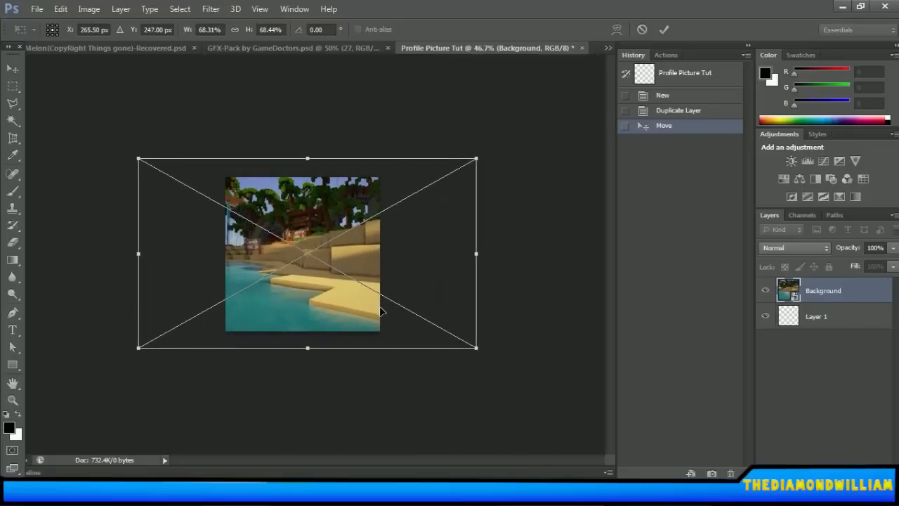
key(Return)
Select a rectangle slightly inside the canvas edges with the Rectangular Marquee and invert it to select a thin outer frame
scroll(340, 288, up, 3)
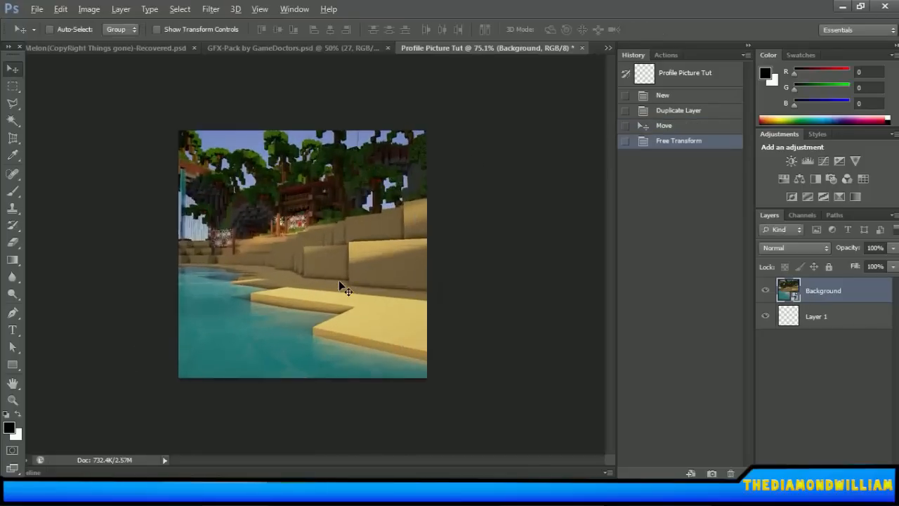
click(11, 90)
drag(9, 97, 81, 63)
click(435, 194)
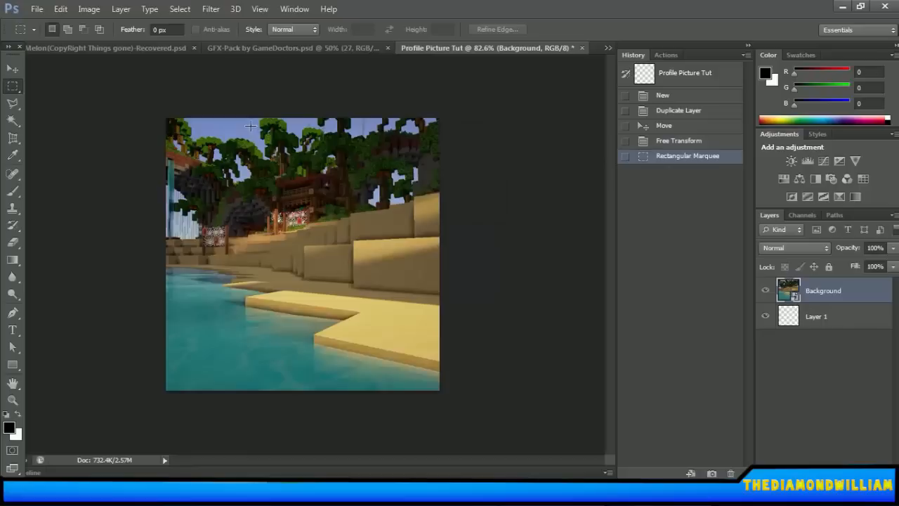
key(ctrl+plus)
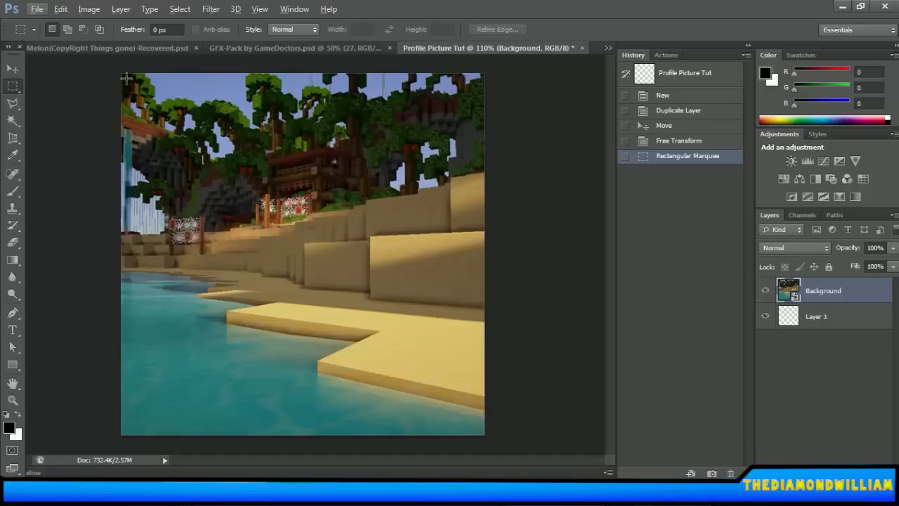
drag(126, 78, 479, 428)
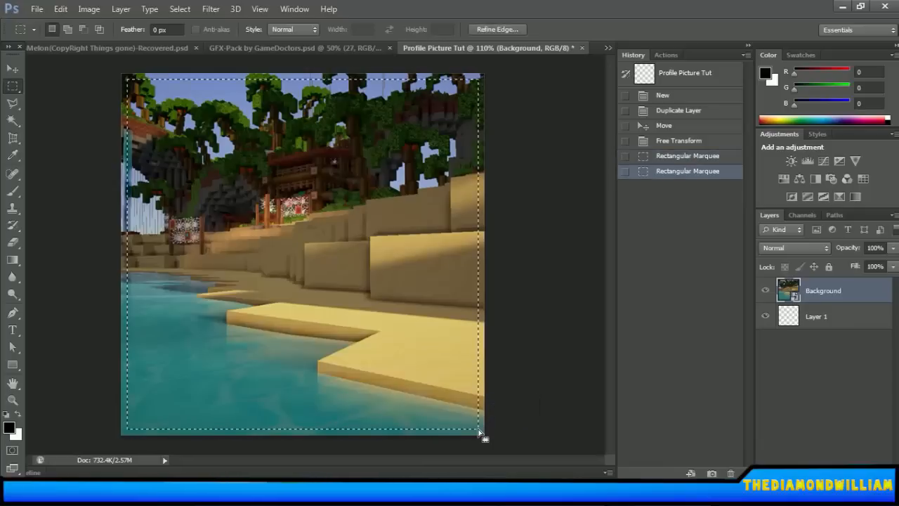
right_click(436, 364)
click(465, 106)
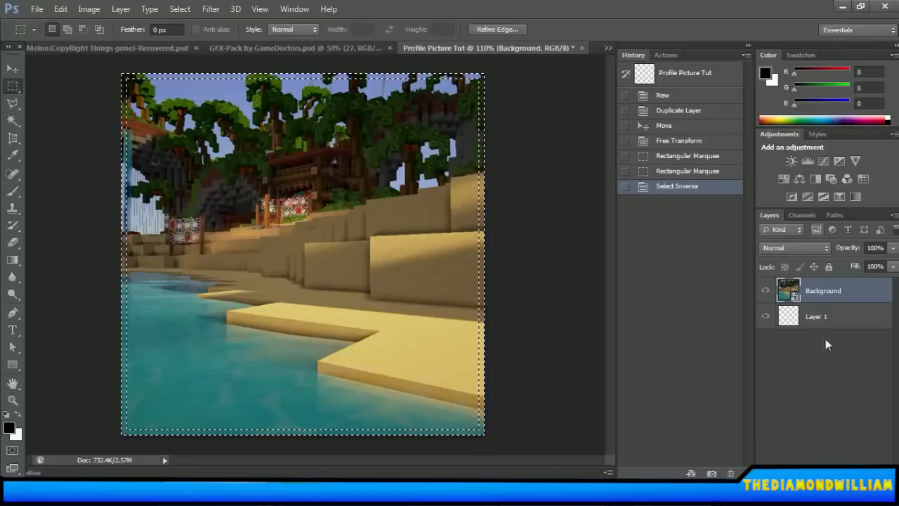
Add a new layer above Background and rename it Border
key(ctrl+shift+alt+n)
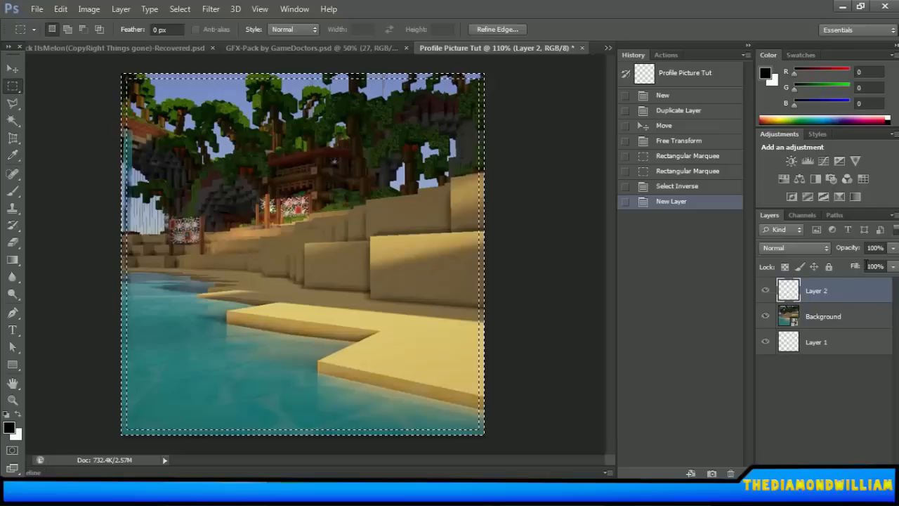
double_click(820, 293)
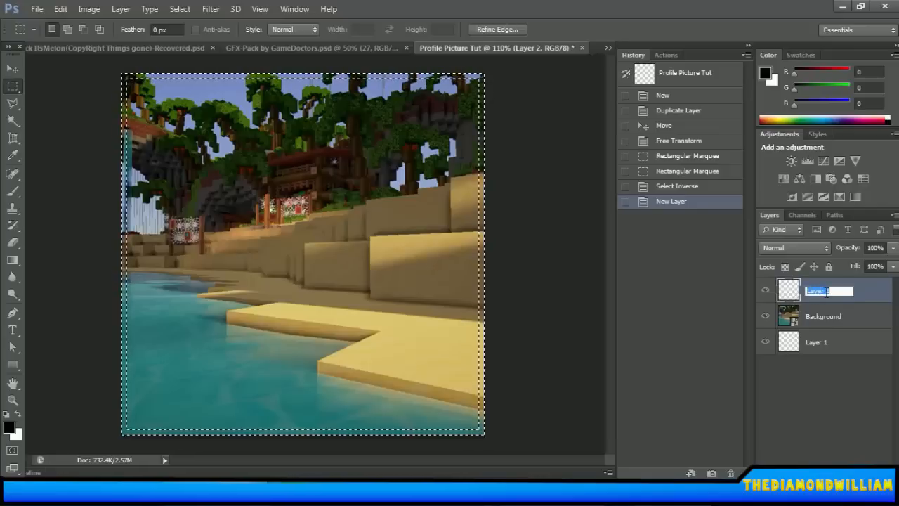
text(Border)
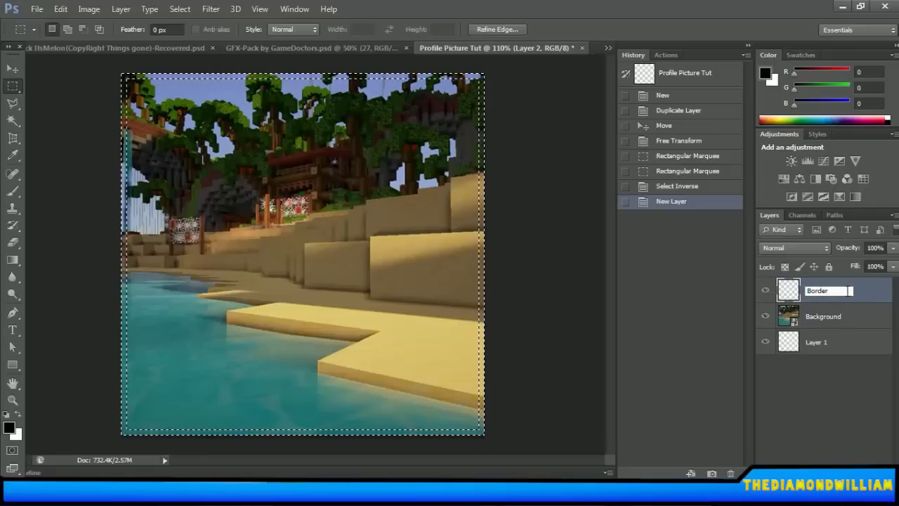
click(859, 295)
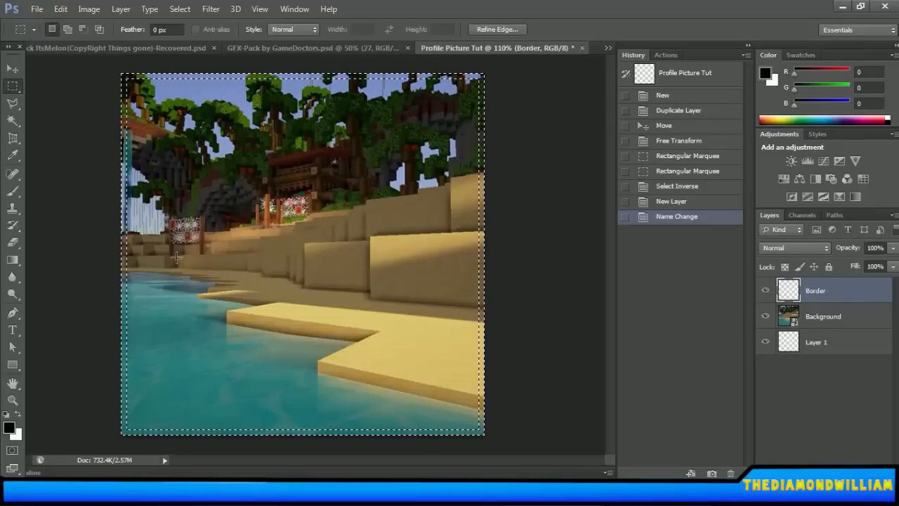
Fill the thin frame selection on the Border layer with white
right_click(479, 247)
key(Escape)
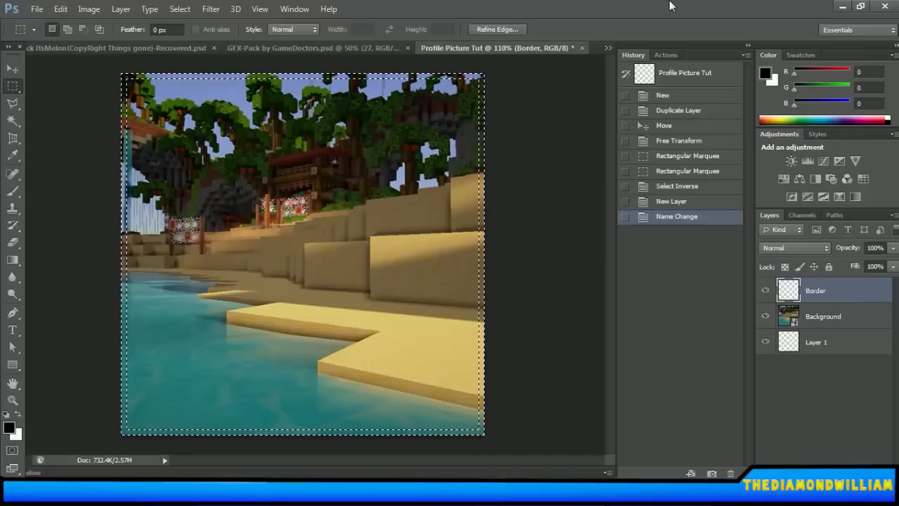
right_click(425, 204)
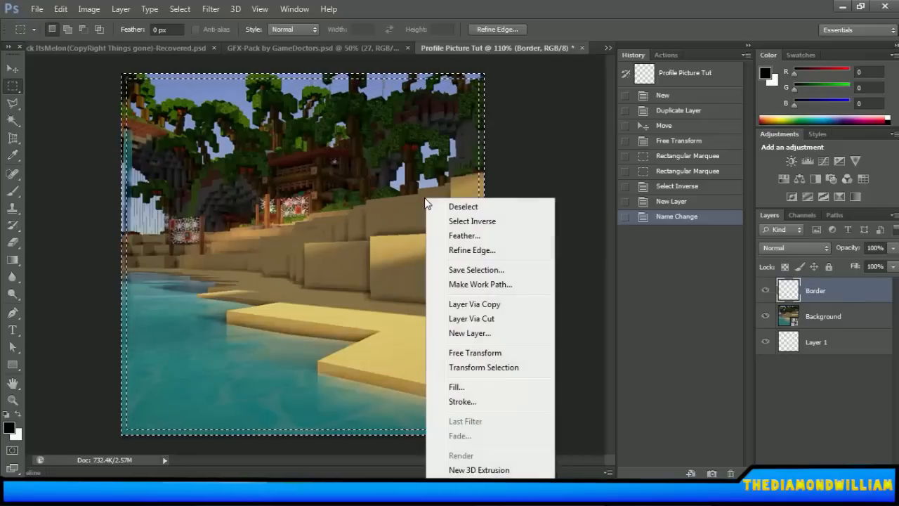
click(459, 386)
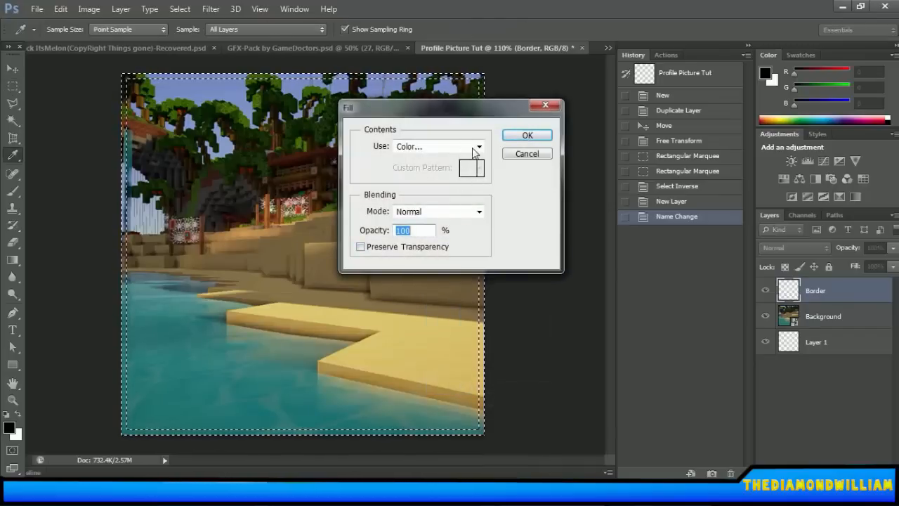
click(478, 146)
click(478, 169)
drag(613, 212, 592, 204)
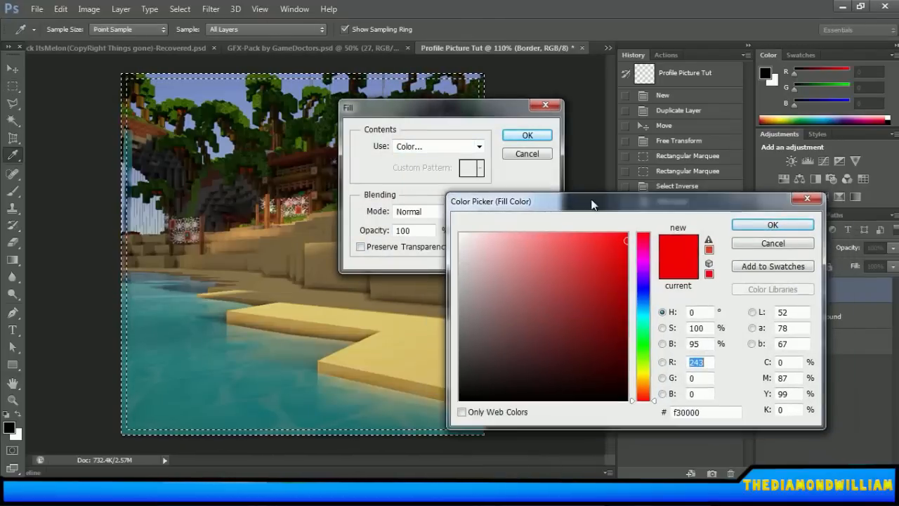
click(773, 225)
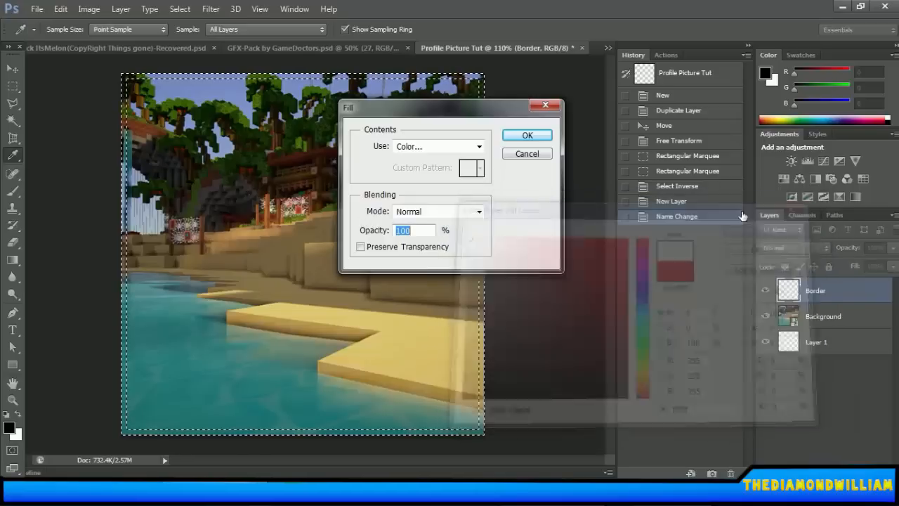
click(535, 138)
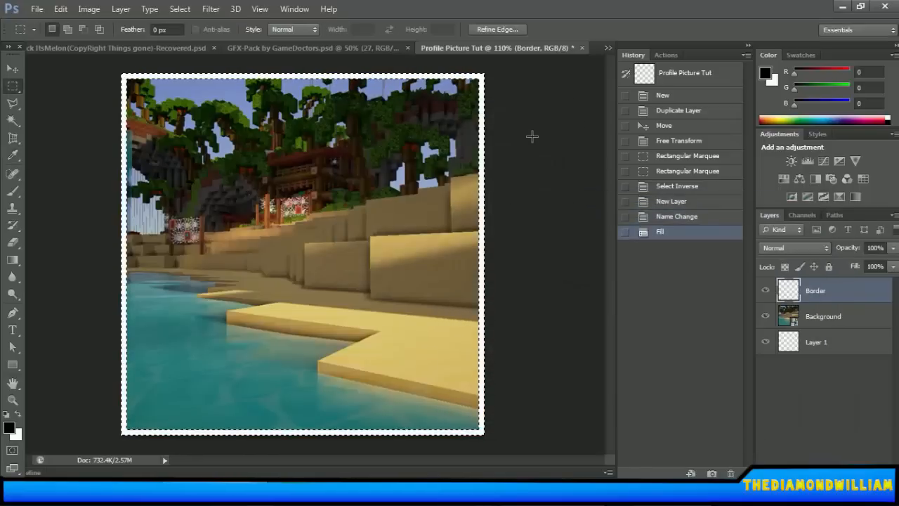
Deselect the frame selection and toggle the Border layer's visibility off and on to compare the result
key(ctrl+d)
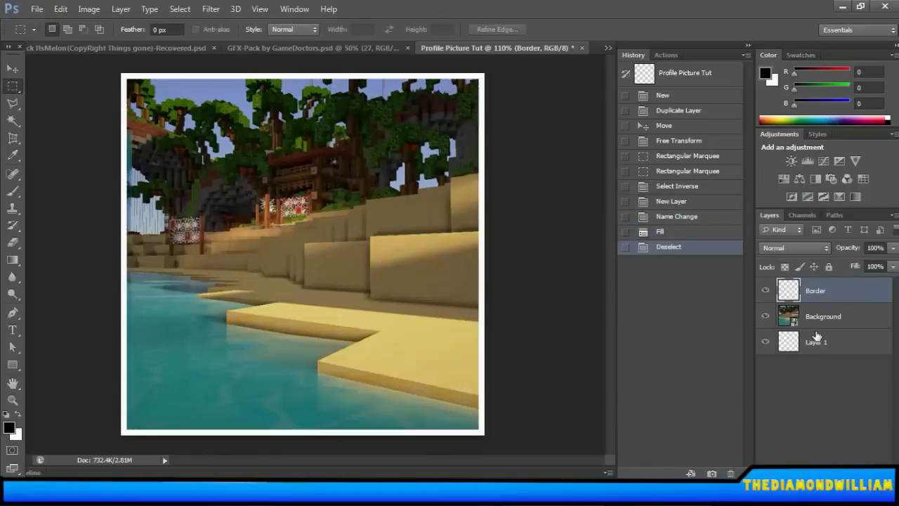
click(817, 322)
click(814, 291)
click(765, 292)
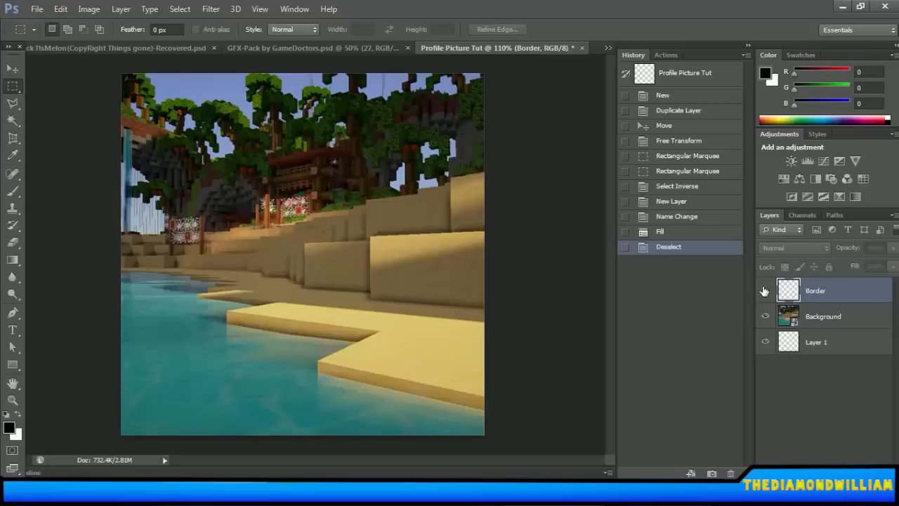
click(765, 292)
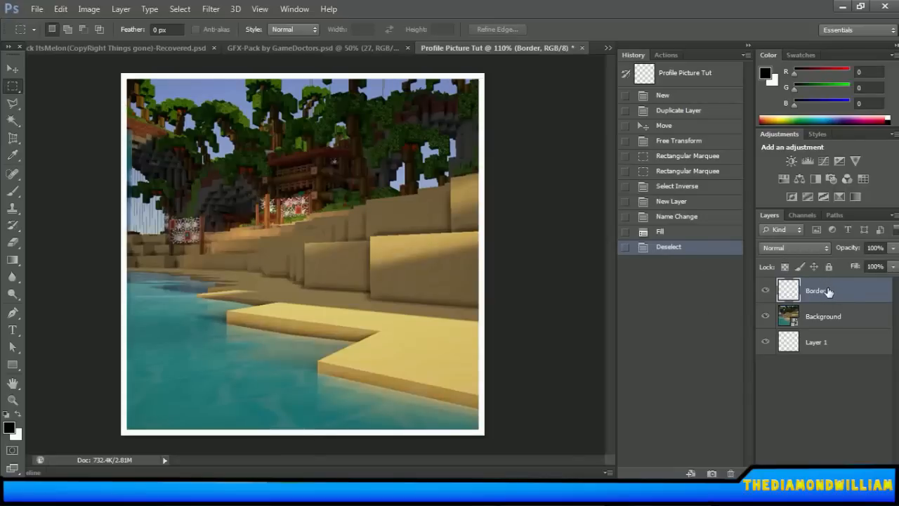
Set the Border layer's blending mode to Soft Light
click(792, 249)
click(847, 343)
click(665, 56)
click(633, 54)
click(799, 248)
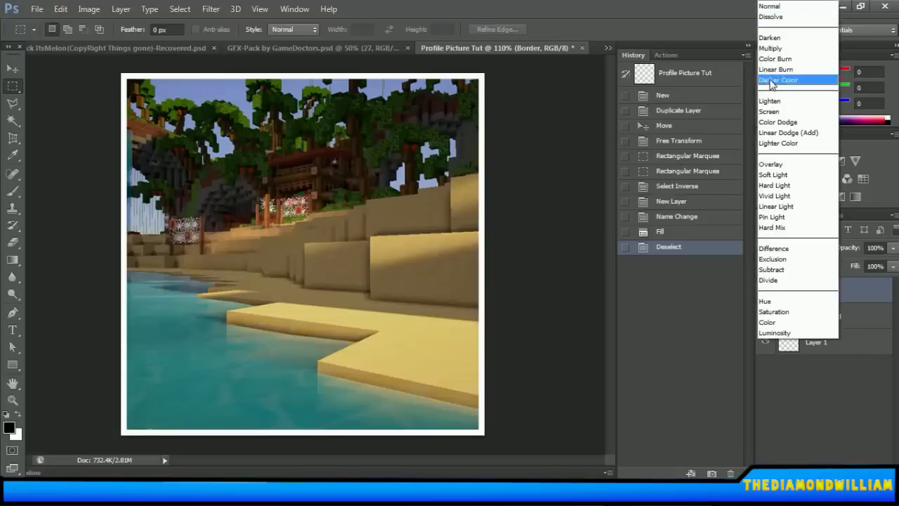
click(839, 300)
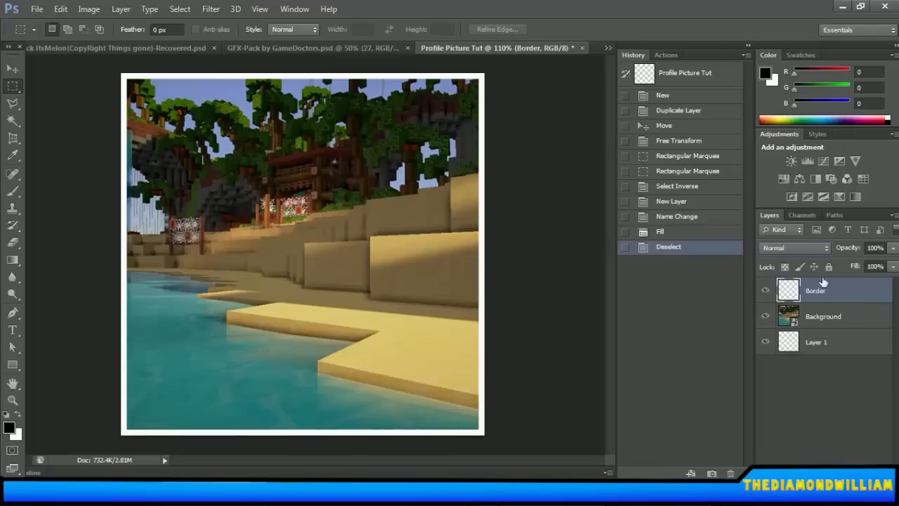
click(798, 247)
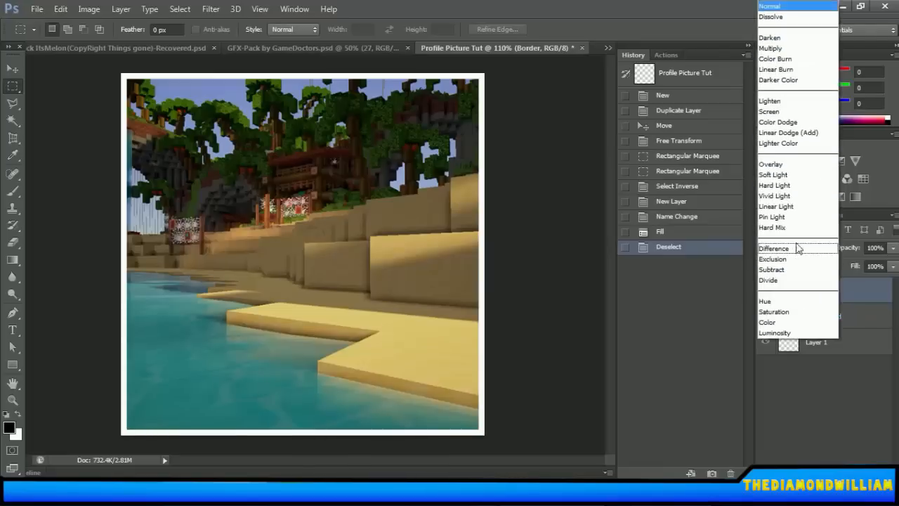
click(814, 180)
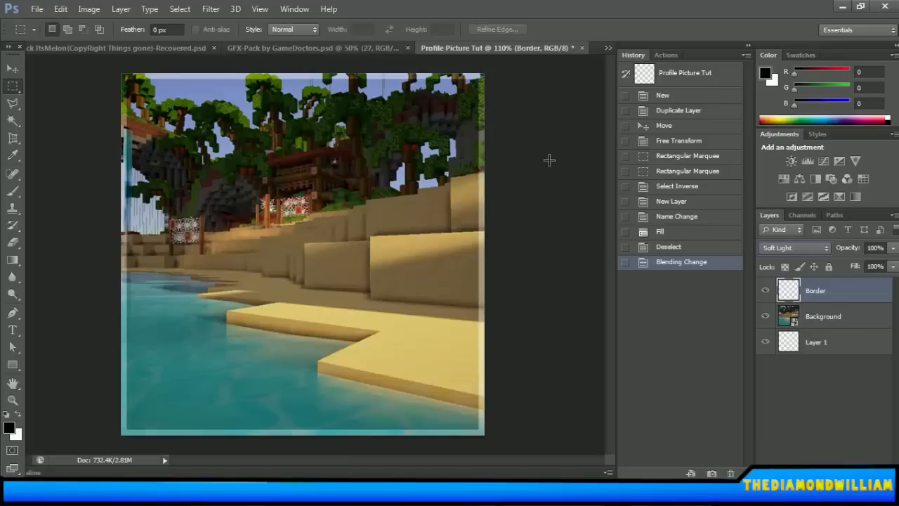
Shift the Background layer right and slightly down so the waterfall arch shows inside the frame
click(13, 69)
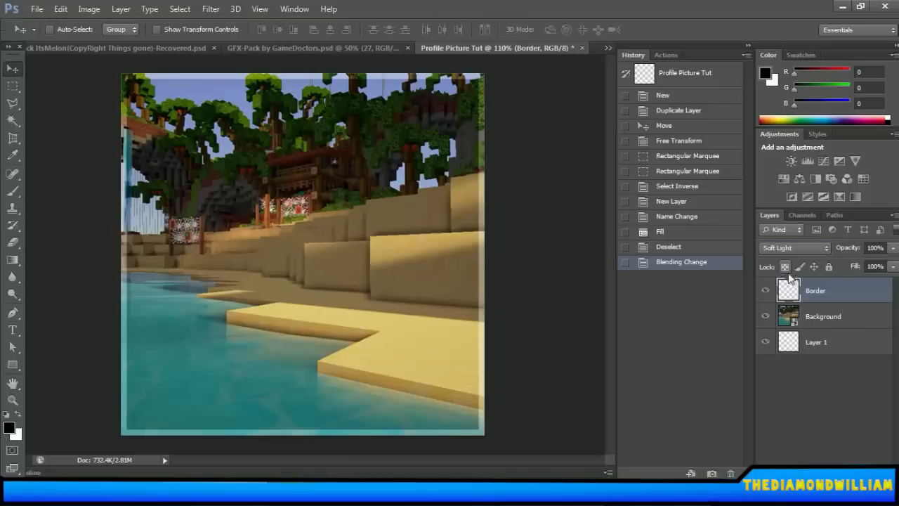
click(837, 319)
mouse_move(346, 237)
mouse_down()
mouse_move(329, 203)
mouse_move(320, 216)
mouse_move(270, 210)
mouse_move(323, 307)
mouse_move(412, 212)
mouse_move(460, 210)
mouse_move(454, 204)
mouse_move(476, 233)
mouse_move(397, 226)
mouse_move(343, 235)
mouse_up()
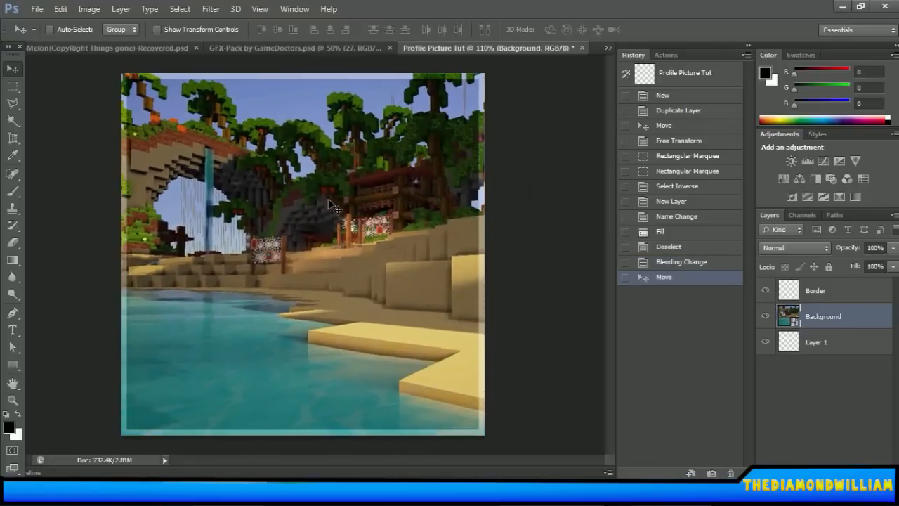
drag(371, 344, 345, 351)
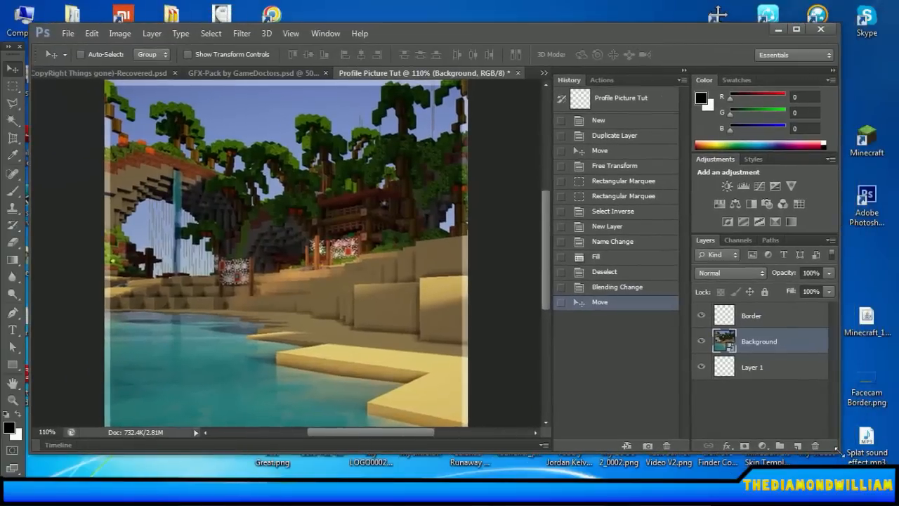
Shrink the program window and move it aside to uncover YAY!!.png on the desktop
drag(837, 448, 561, 367)
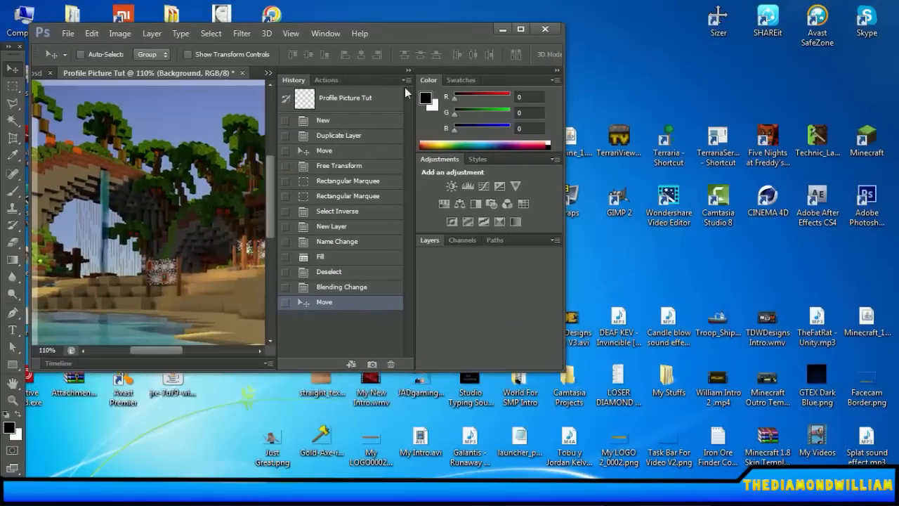
drag(411, 33, 629, 1)
drag(556, 11, 649, 92)
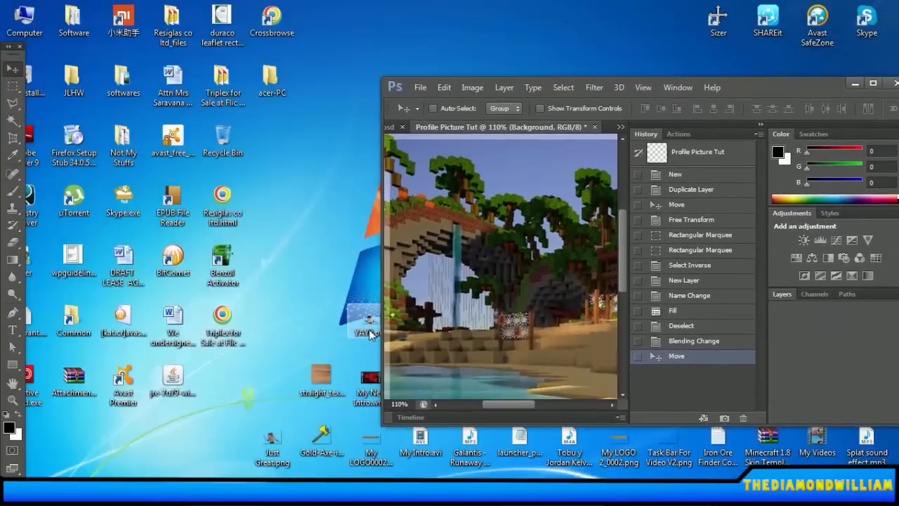
drag(370, 334, 445, 319)
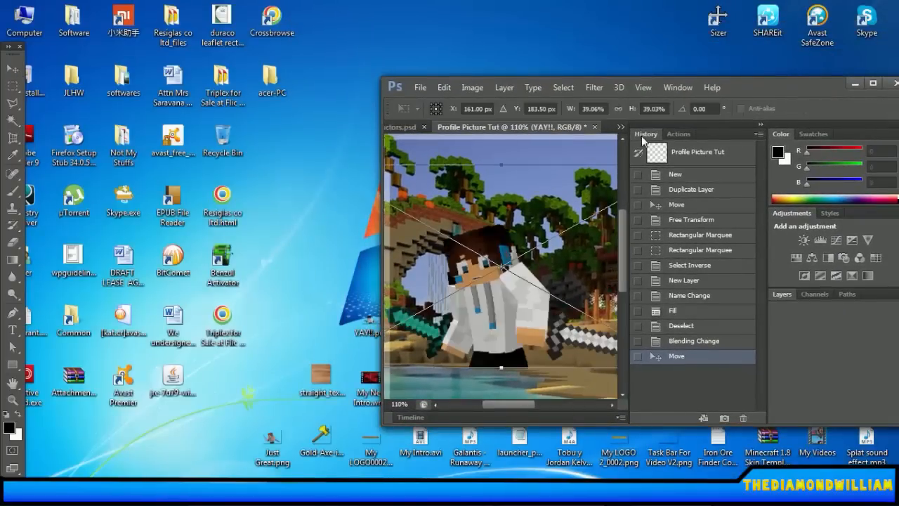
double_click(749, 84)
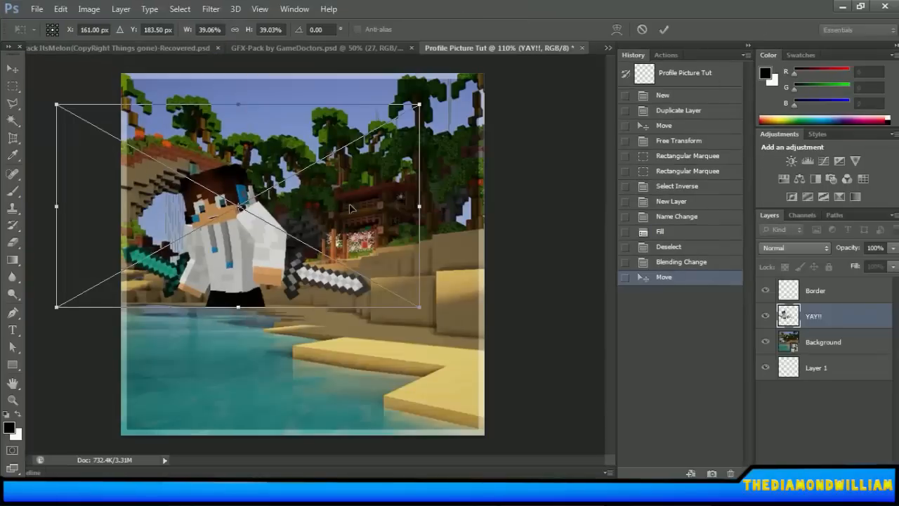
key(Escape)
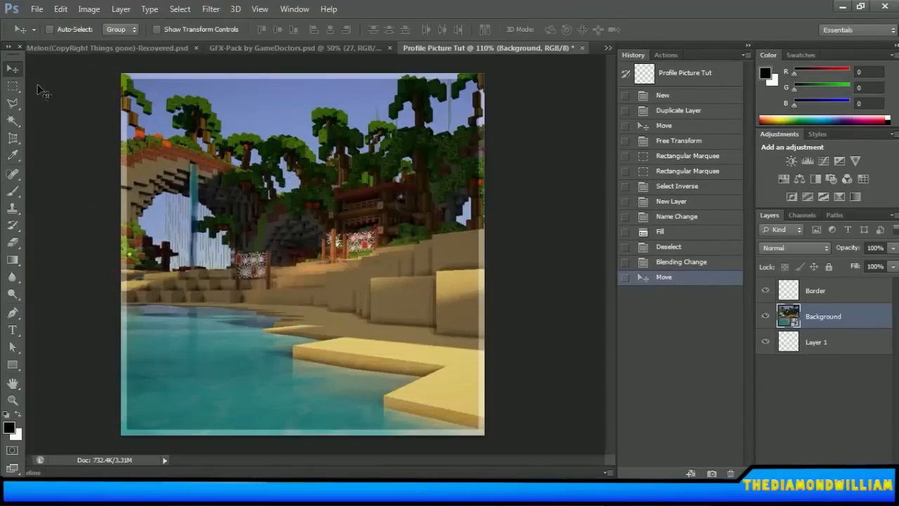
click(37, 9)
click(49, 224)
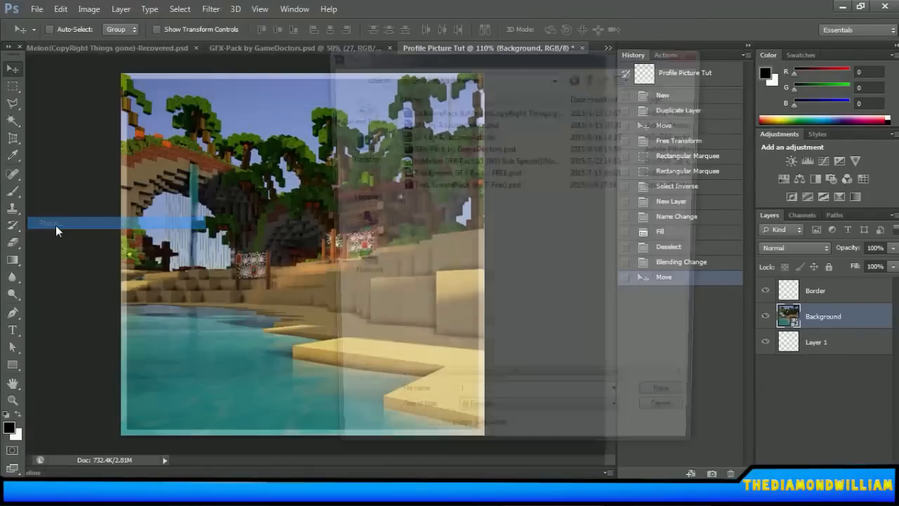
click(691, 52)
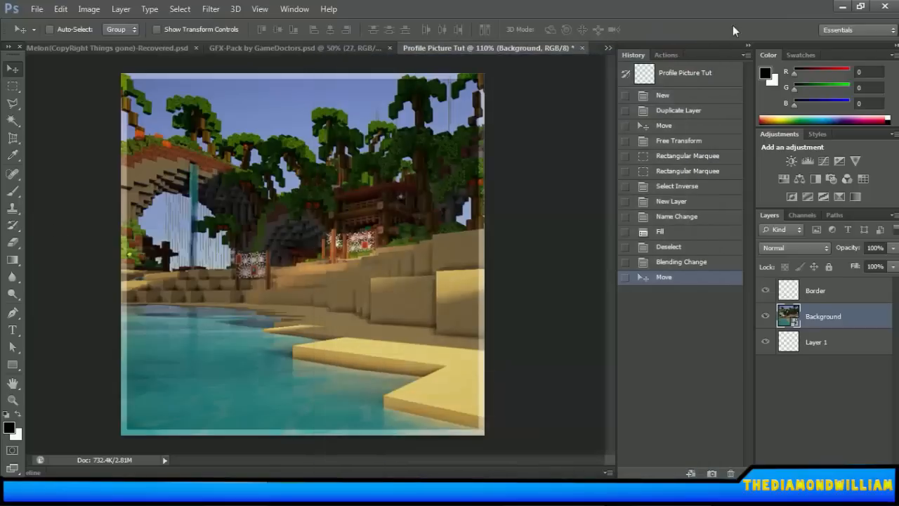
Place YAY!!.png from the desktop into the document and scale the character to about 65%, moving it toward the canvas center
drag(664, 8, 708, 27)
drag(415, 330, 533, 211)
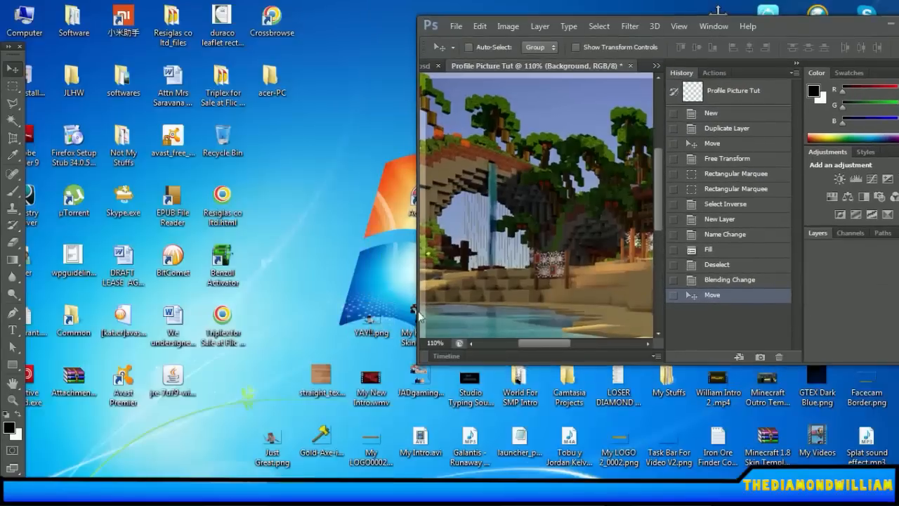
double_click(787, 26)
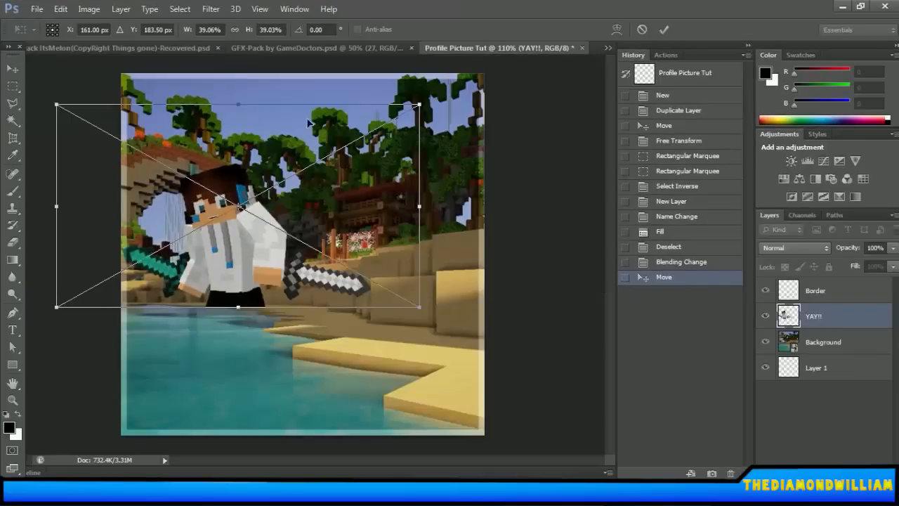
drag(271, 225, 409, 348)
drag(199, 232, 28, 63)
drag(227, 247, 267, 274)
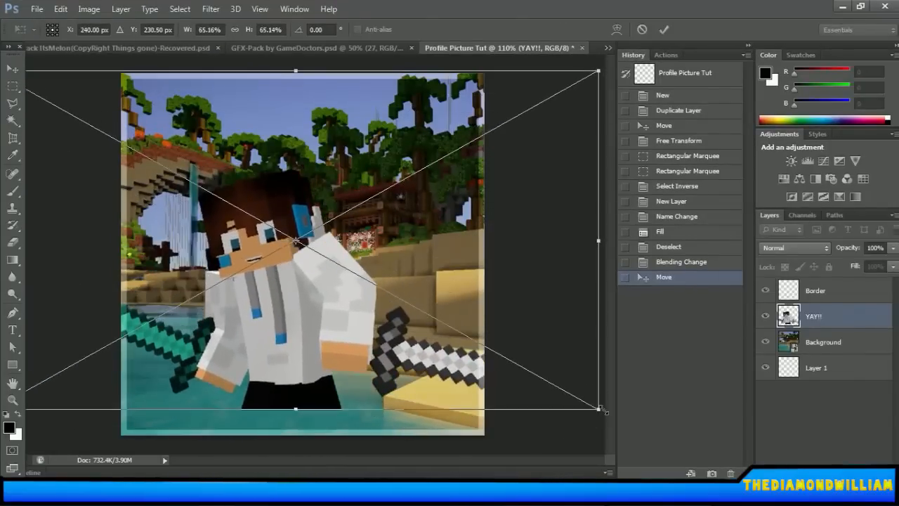
Try a smaller size of about 46% for the placed character, enlarge it again and reposition it on the canvas
drag(598, 407, 486, 341)
drag(218, 286, 300, 295)
drag(551, 340, 494, 321)
drag(286, 266, 299, 314)
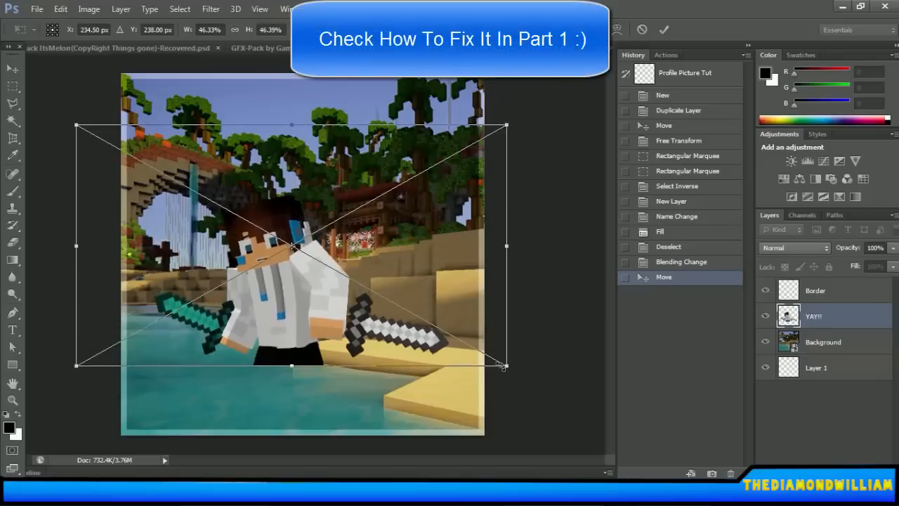
drag(503, 366, 604, 432)
drag(324, 317, 279, 359)
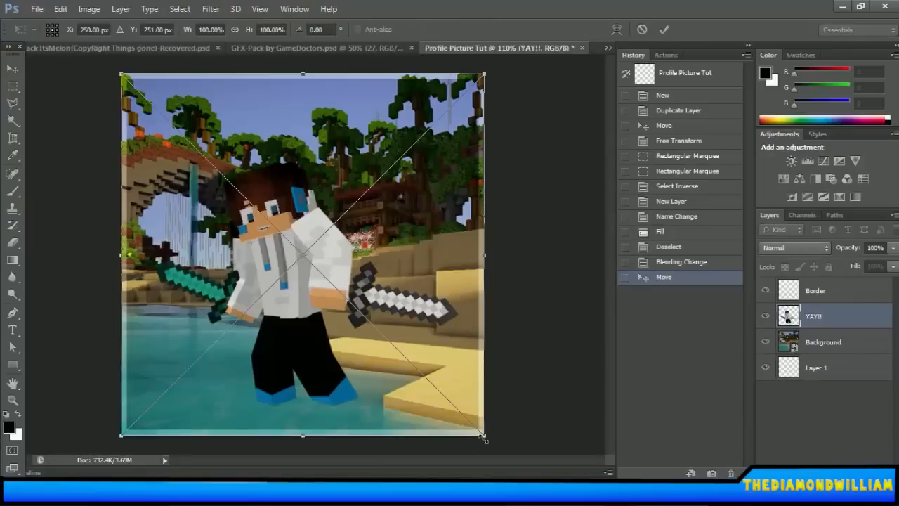
Try the full-body YAY!! render at 155%, reduce it to 126% and reposition the character within the frame
drag(484, 437, 590, 495)
drag(417, 337, 341, 213)
key(ctrl+minus)
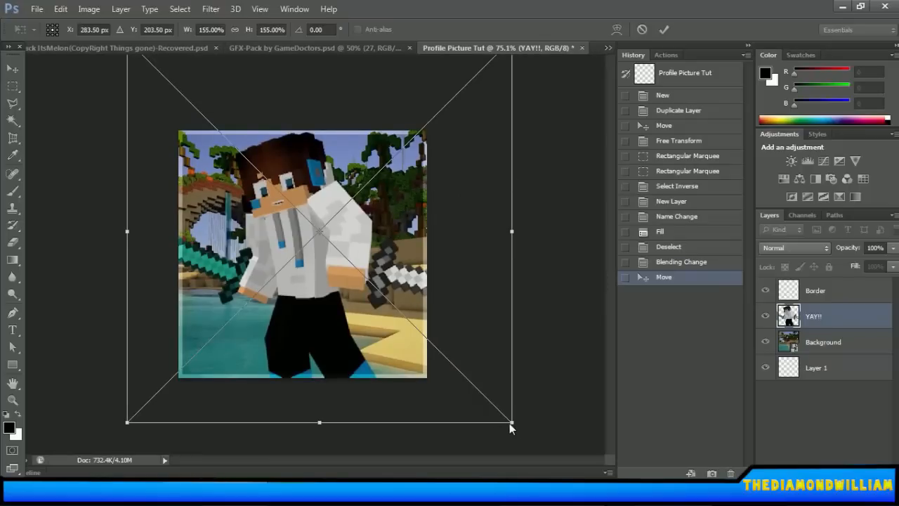
key(ctrl+shift+Escape)
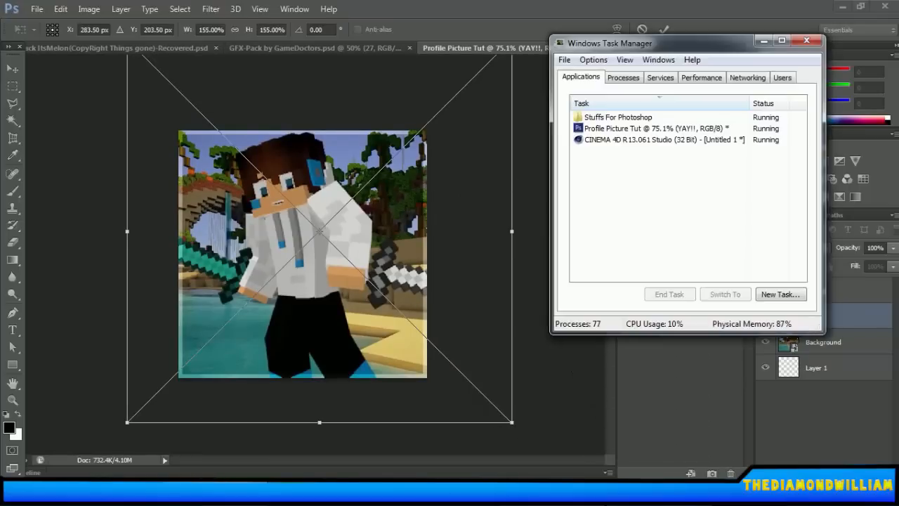
click(506, 416)
drag(512, 423, 443, 396)
drag(284, 232, 291, 242)
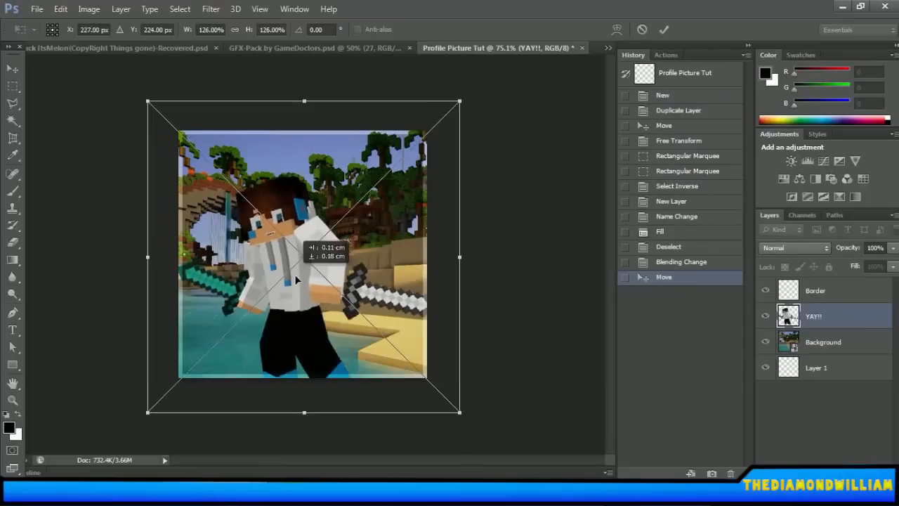
drag(294, 279, 290, 248)
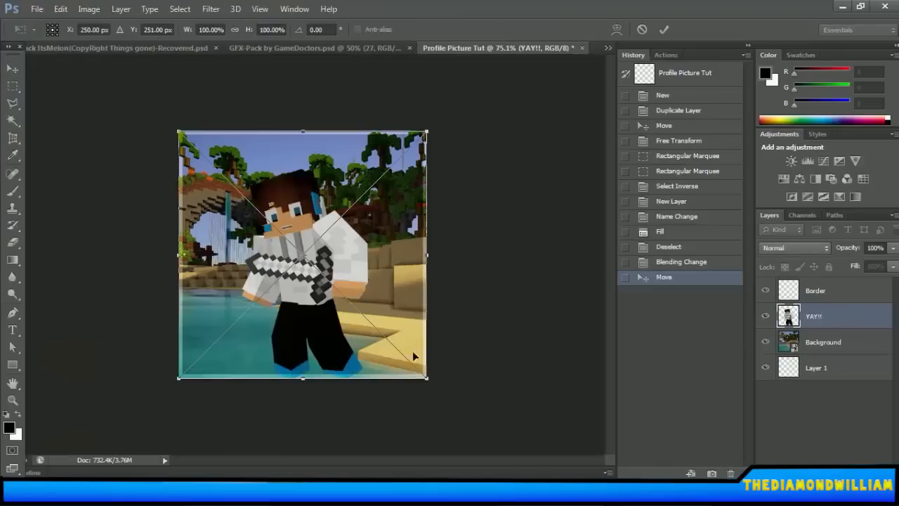
Scale the placed single-sword YAY!! render to about 133% and center the character in the frame
drag(430, 380, 526, 478)
drag(354, 309, 321, 291)
drag(469, 422, 450, 405)
drag(288, 250, 303, 273)
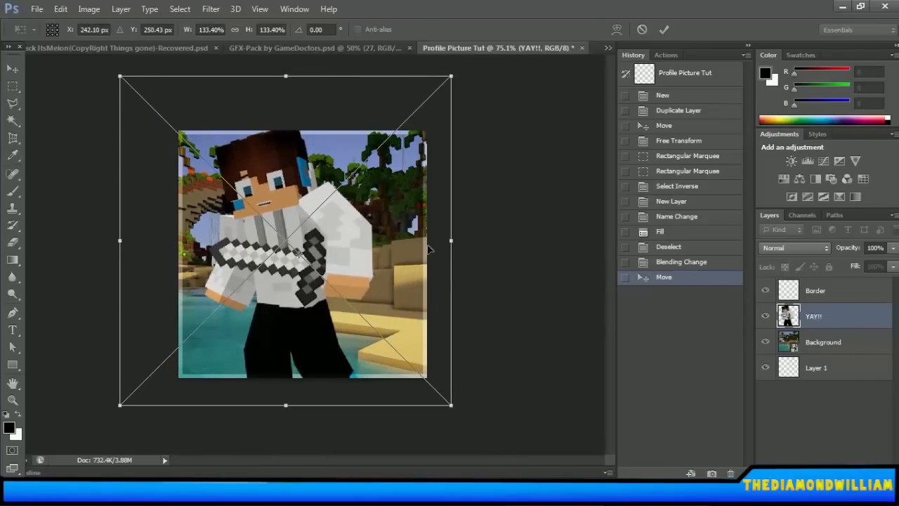
drag(360, 244, 374, 249)
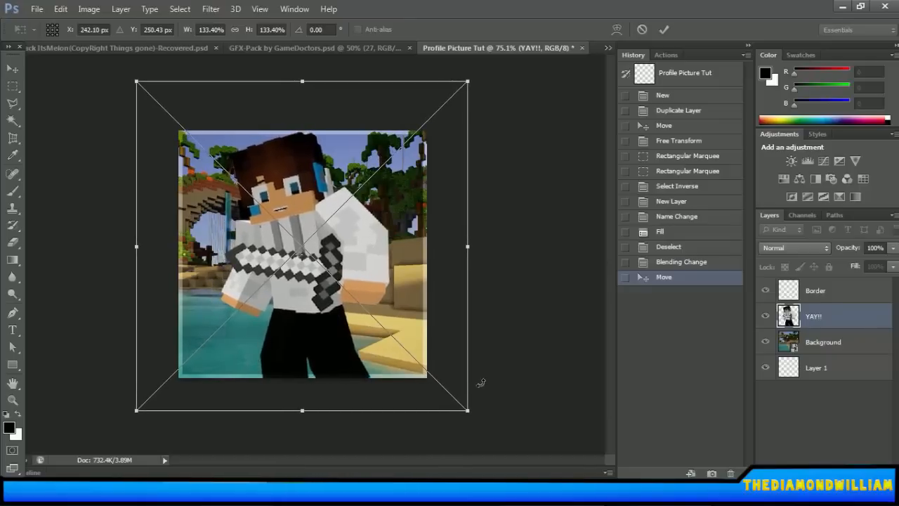
Enlarge the single-sword render to about 169%, framing the head and torso within the border, and commit the placement
drag(468, 410, 516, 459)
drag(366, 303, 352, 281)
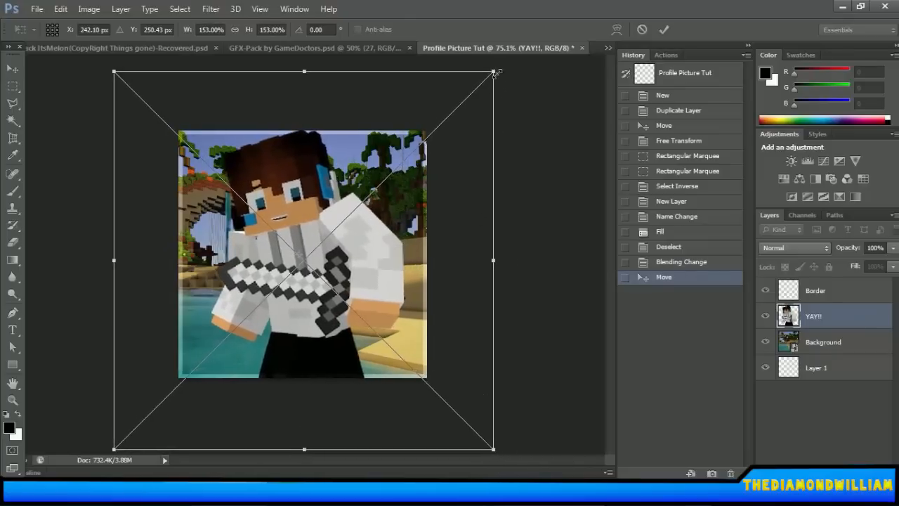
drag(494, 72, 534, 31)
drag(368, 260, 366, 275)
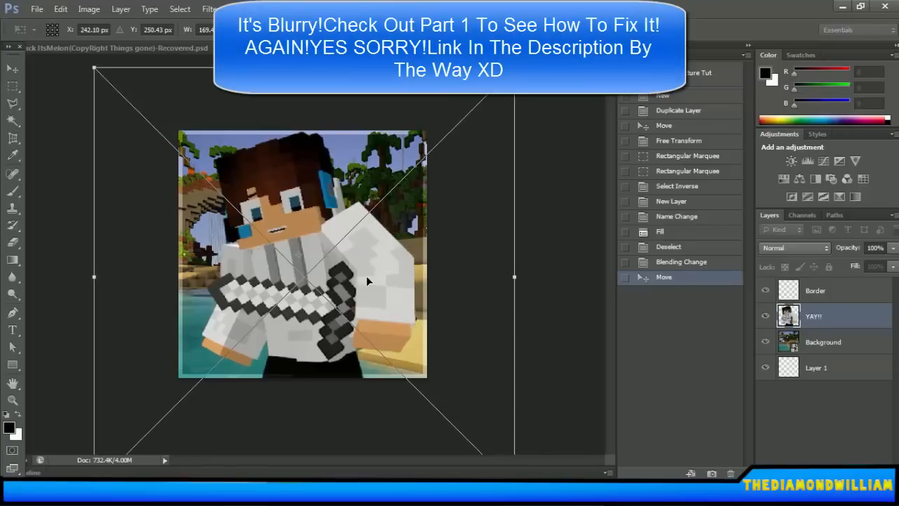
key(Return)
scroll(425, 276, down, 7)
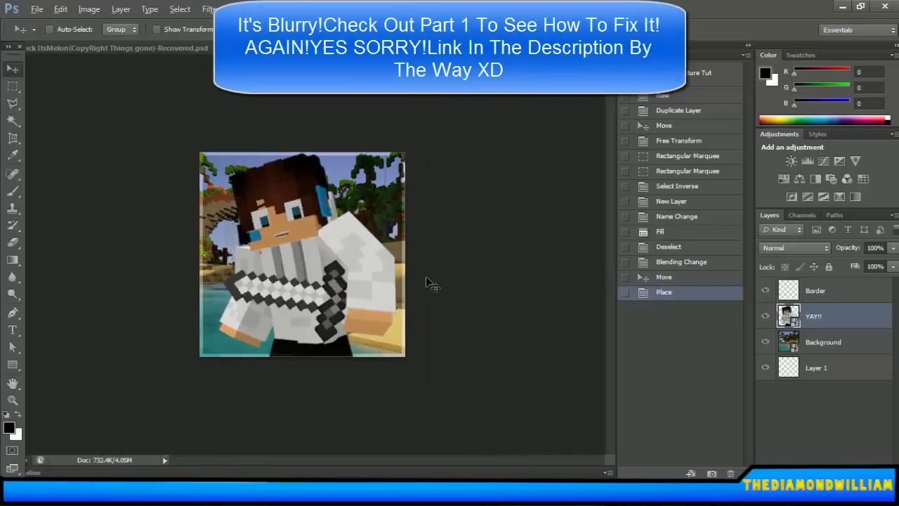
Replace the YAY!! layer with the newly rendered image, placed at 100% and centered at X 250 px, Y 250 px
scroll(375, 278, up, 6)
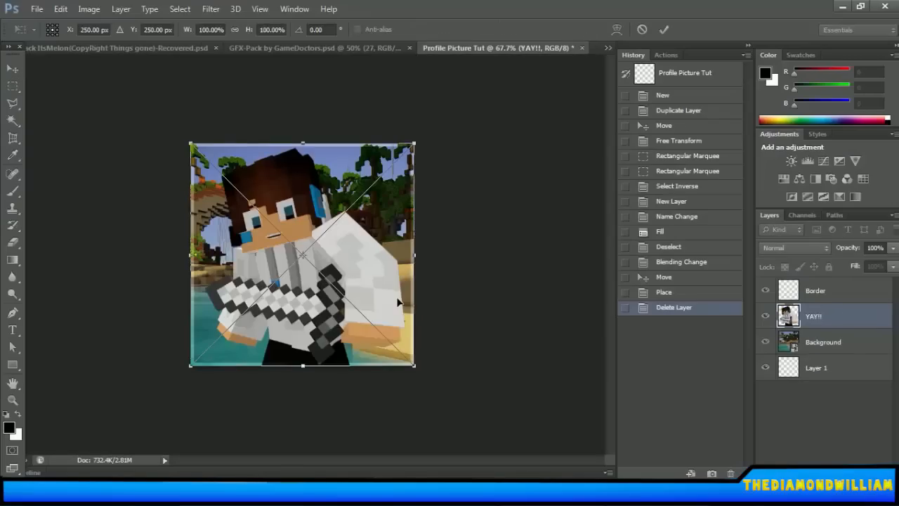
key(Return)
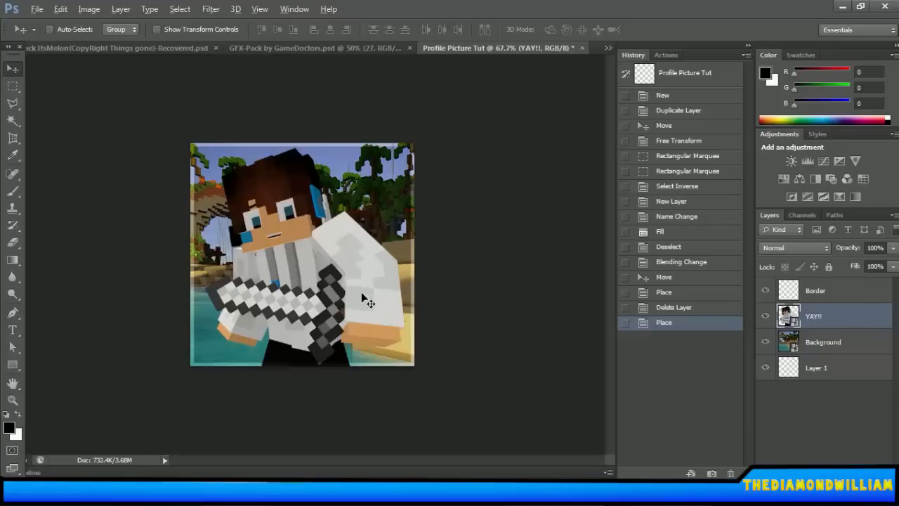
scroll(393, 298, up, 2)
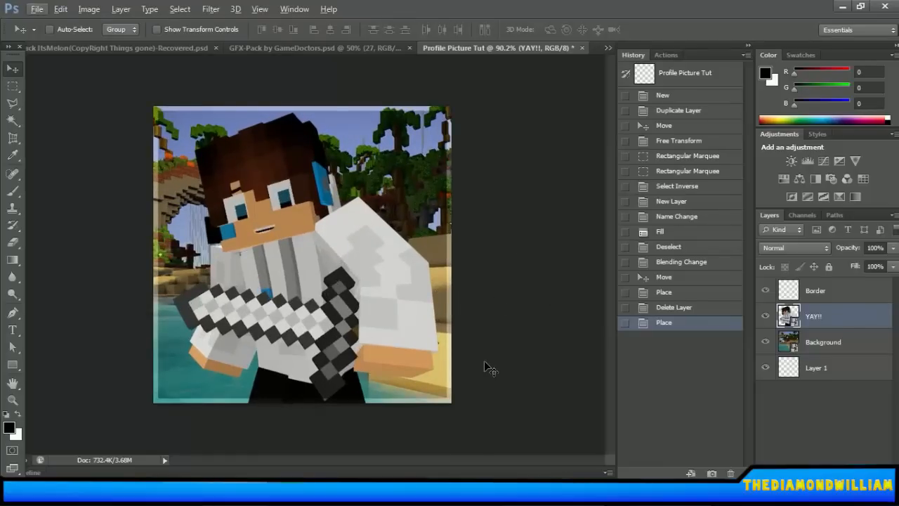
scroll(484, 344, down, 1)
scroll(478, 316, down, 1)
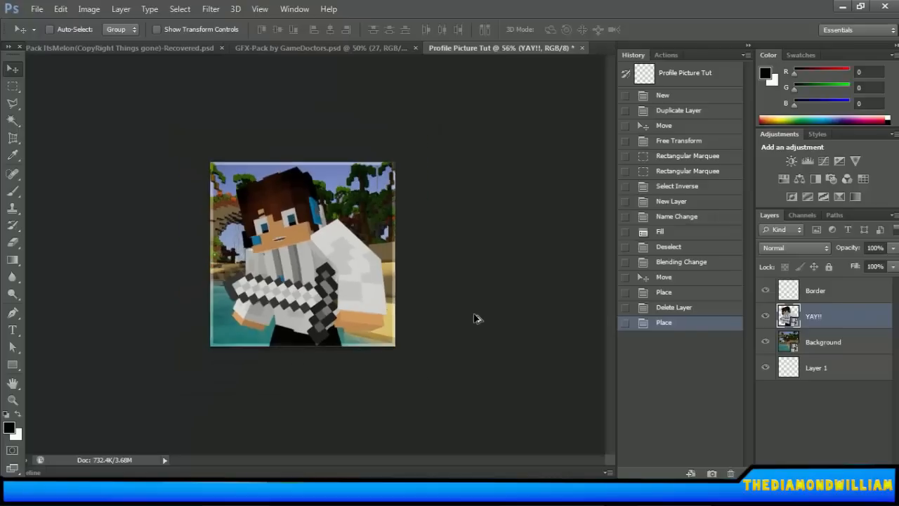
scroll(478, 317, up, 2)
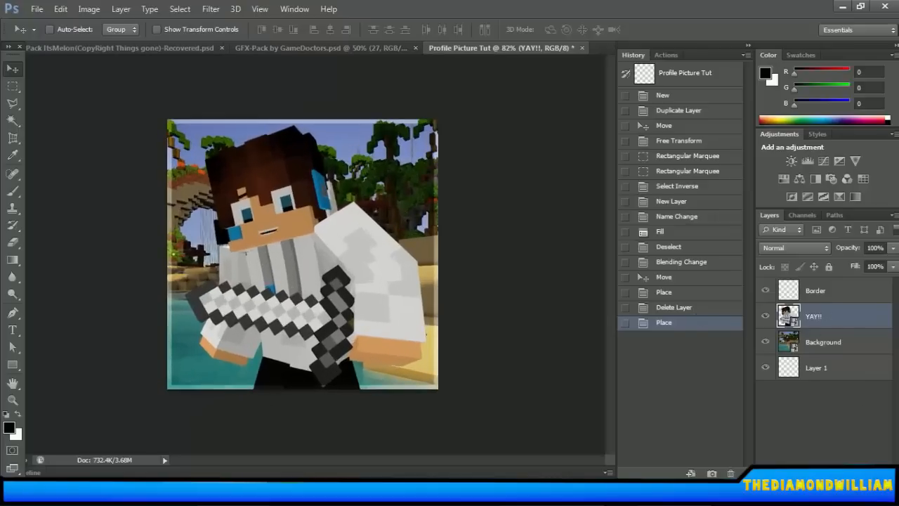
key(ctrl+shift+alt+n)
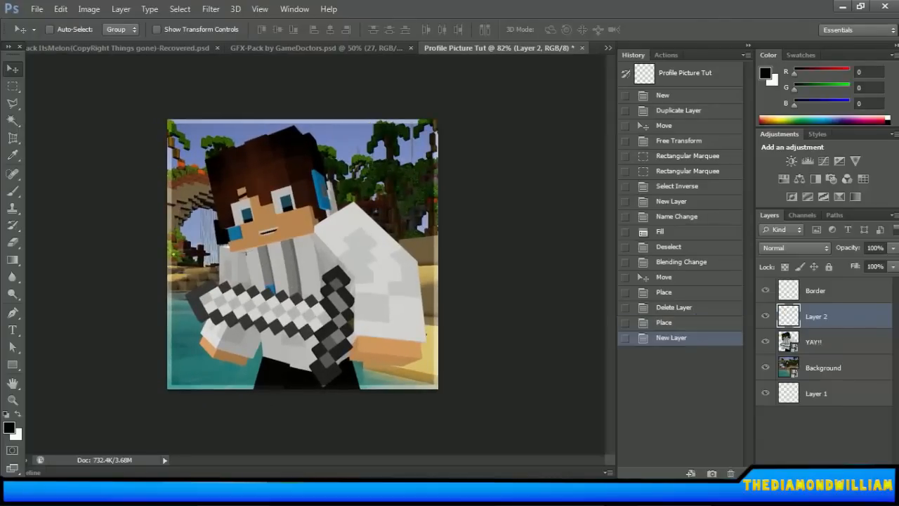
key(ctrl+z)
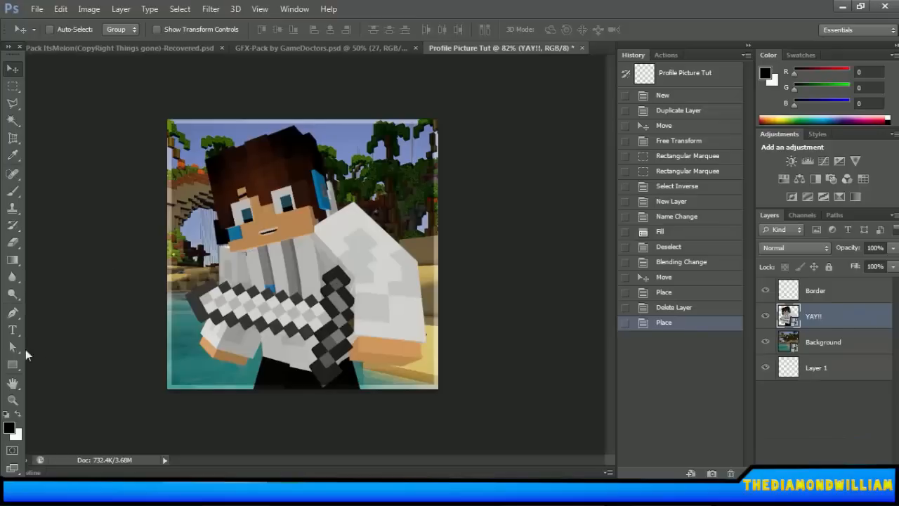
Add black Playbill text at 200 pt with the creator's first name in capitals, starting over the character's lower arm
click(12, 330)
click(231, 363)
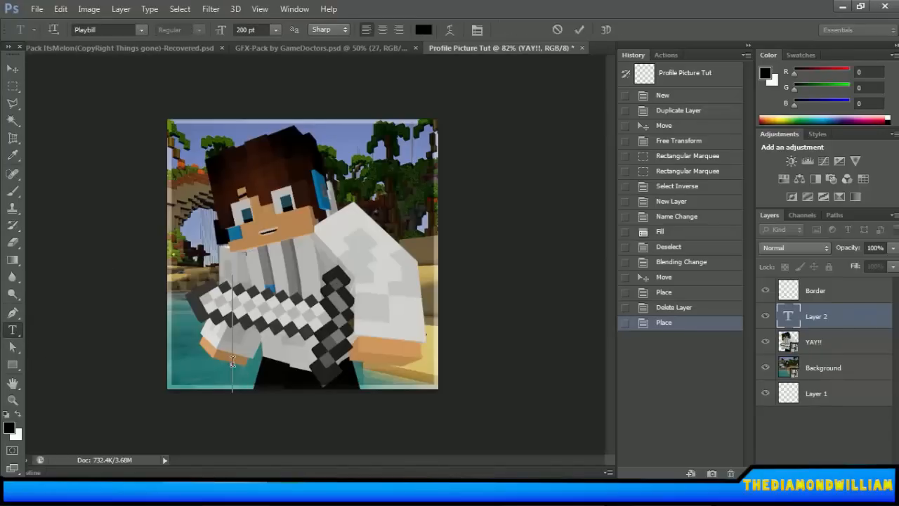
text(WILLI)
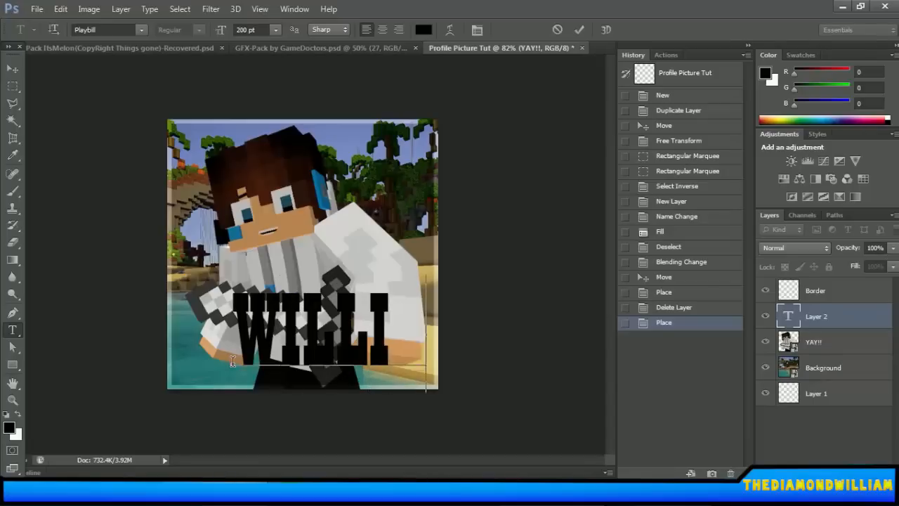
text(AM)
Reduce the whole name text to 101 pt, position it across the character's waist and commit it
key(ctrl+a)
click(251, 30)
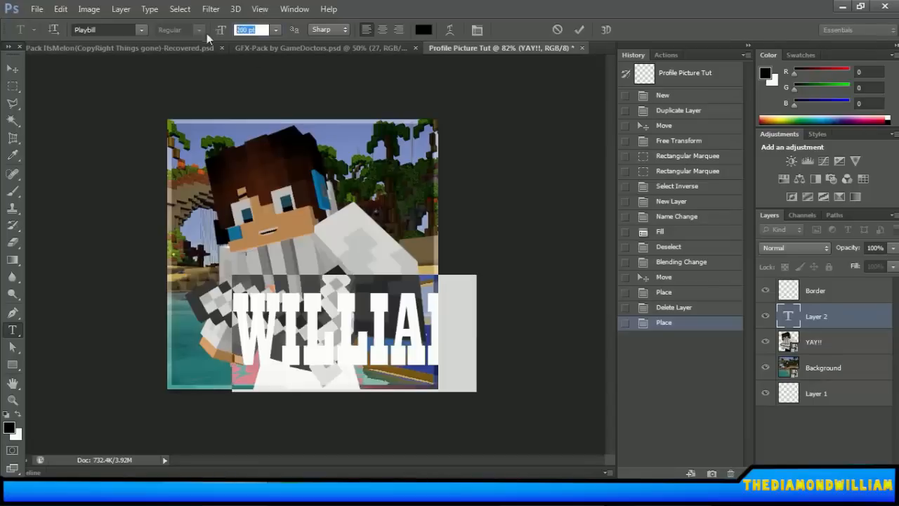
key(Down)
key(Down)
key(Down)
key(Down)
key(Down)
key(Down)
key(Down)
key(Down)
key(Down)
key(Down)
key(Down)
key(Down)
key(Down)
key(Down)
key(Down)
key(Down)
key(Down)
key(Down)
key(Down)
key(Down)
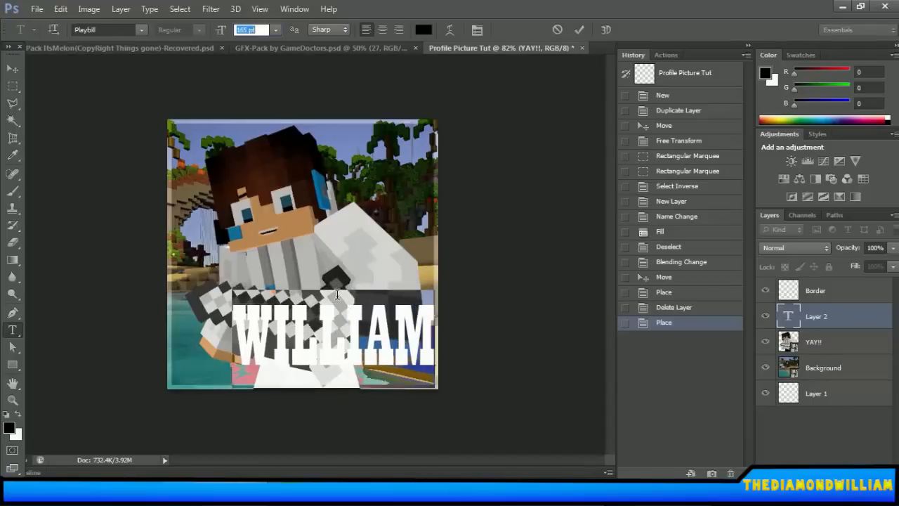
key(Down)
key(Down)
key(Down)
key(Down)
key(Down)
key(Down)
key(Down)
key(Down)
key(Down)
key(Down)
key(Down)
key(Down)
key(Down)
key(Down)
key(Down)
key(Down)
key(Down)
key(Down)
key(Down)
key(Down)
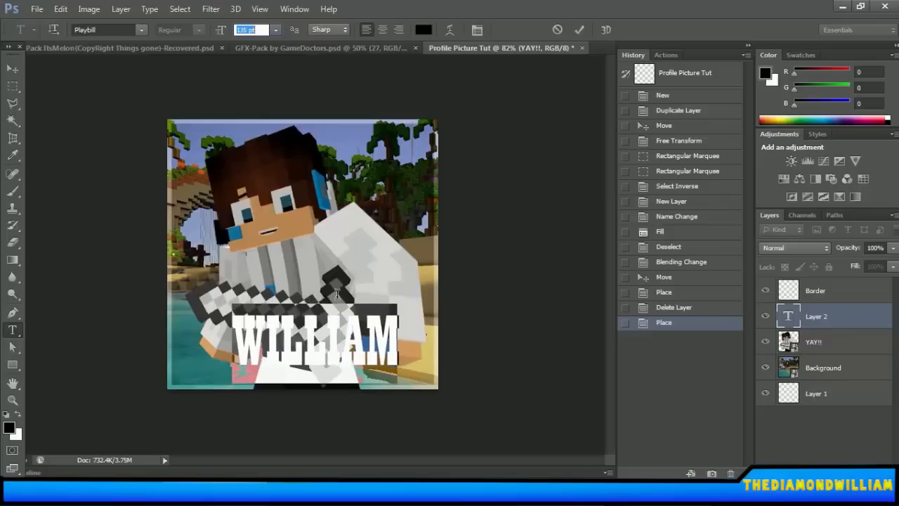
key(Down)
key(Down)
key(Down)
key(Down)
key(Down)
key(Down)
key(Down)
key(Down)
key(Down)
key(Down)
key(Down)
key(Down)
key(Down)
key(Down)
key(Down)
key(Down)
key(Down)
key(Down)
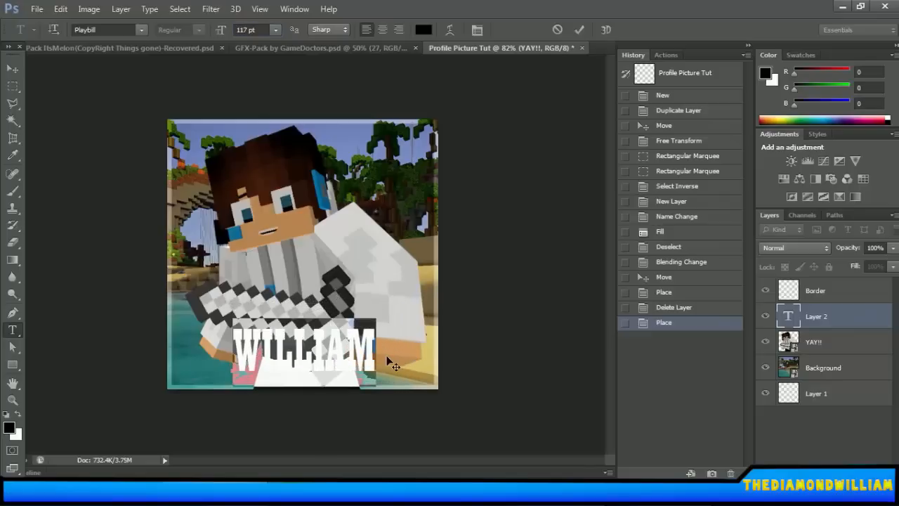
key(Down)
key(Down)
key(Down)
key(Down)
key(Down)
key(Down)
key(Down)
key(Down)
key(Down)
key(Down)
key(Down)
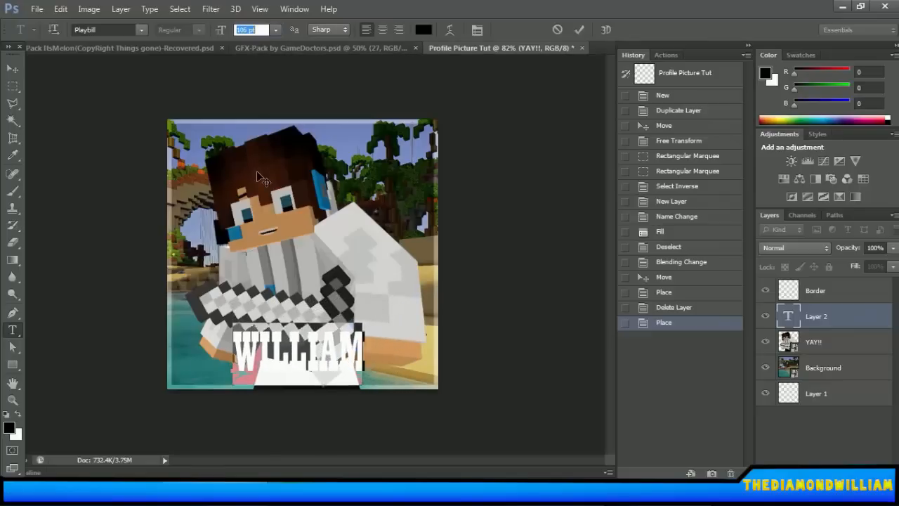
key(Down)
key(Down)
key(Down)
key(Down)
key(Down)
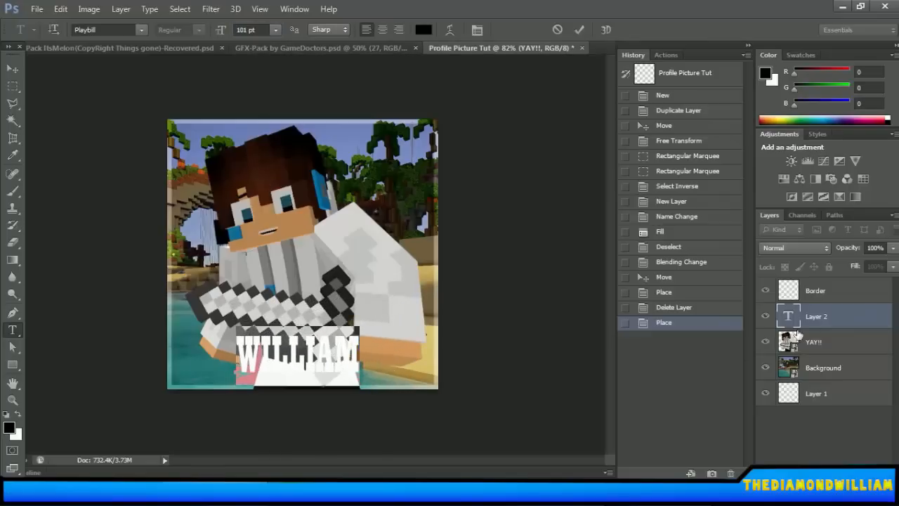
click(797, 330)
Apply a linear black-to-white Gradient Overlay at 90° and 100% opacity to the name text layer
right_click(823, 324)
right_click(829, 322)
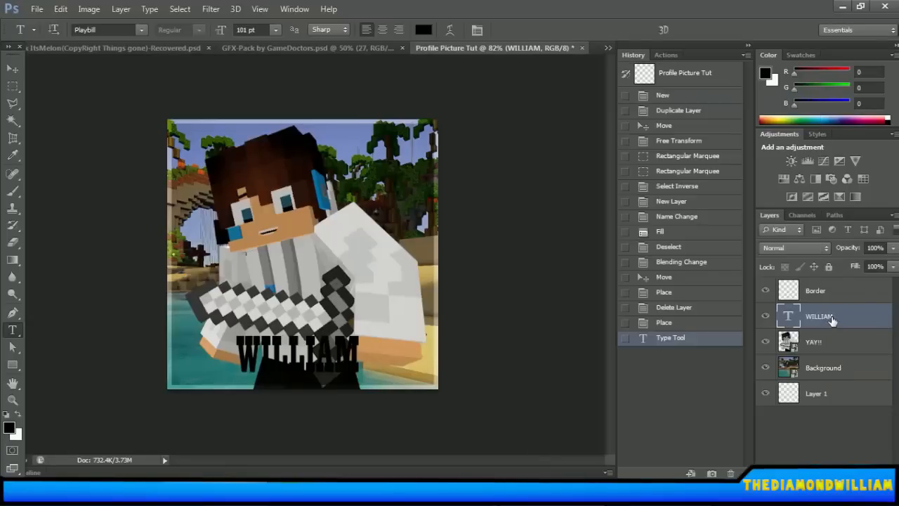
right_click(833, 321)
click(606, 80)
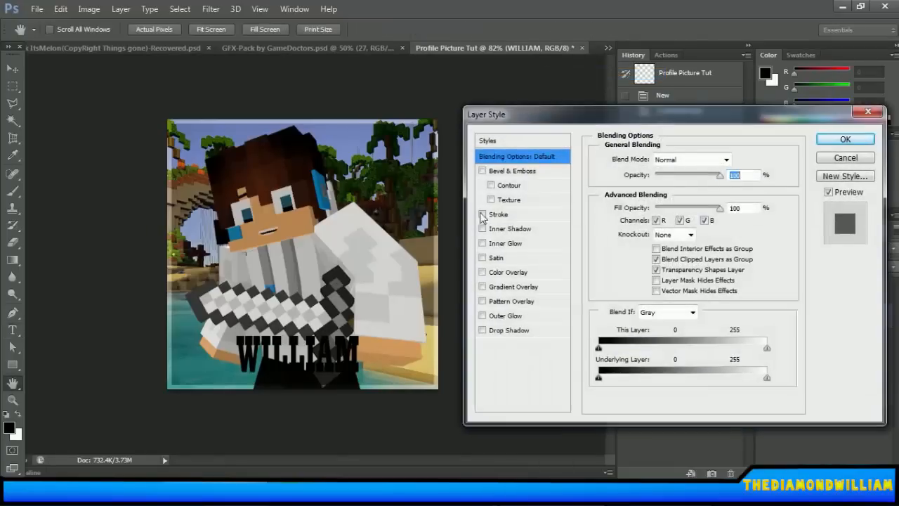
click(509, 288)
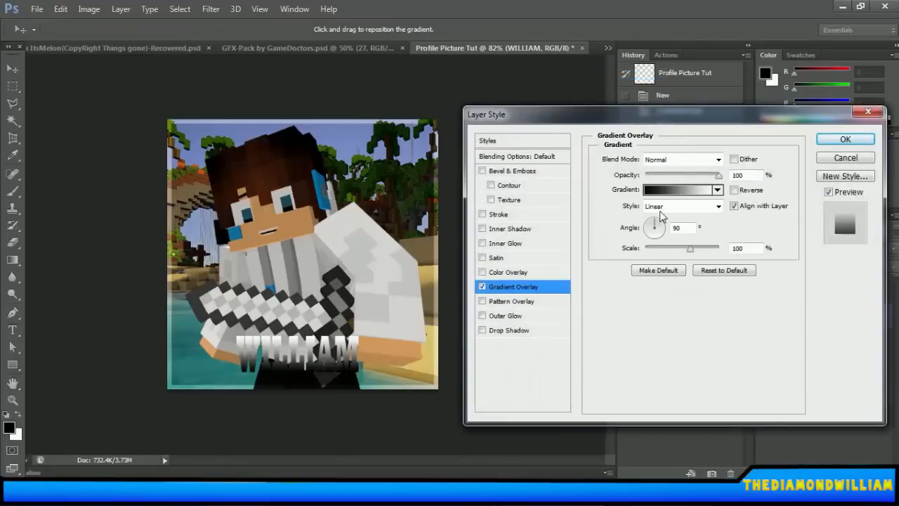
click(845, 139)
Edit the name layer's Gradient Overlay and recolor the gradient's black stop to bright blue 0072ff
key(ctrl+plus)
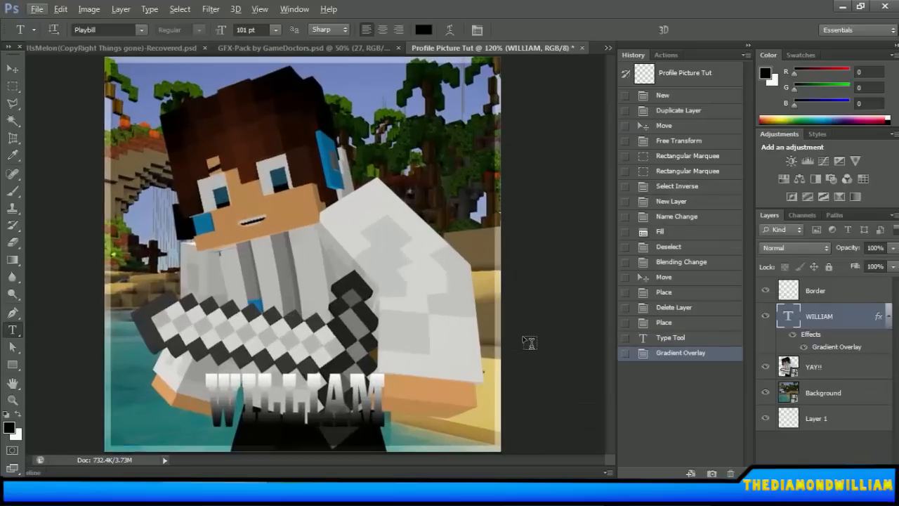
alt+scroll(395, 387, up, 5)
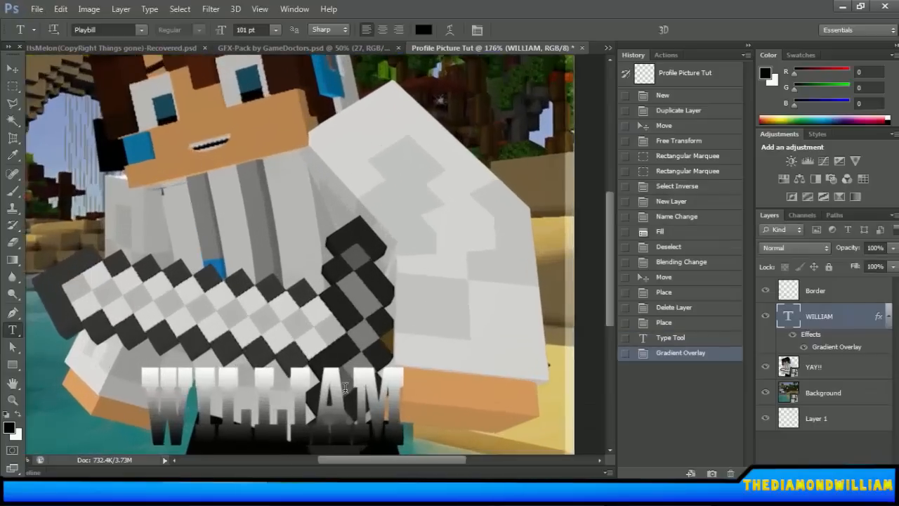
drag(608, 316, 608, 338)
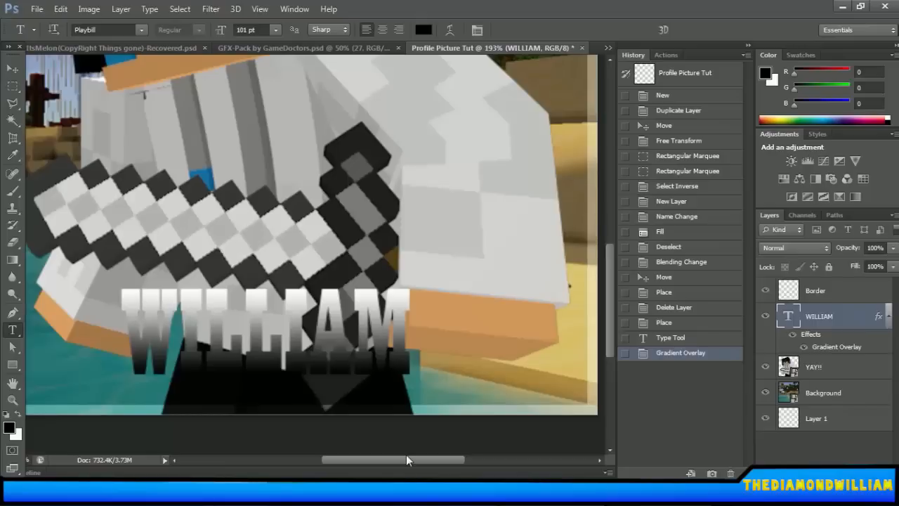
drag(407, 460, 381, 463)
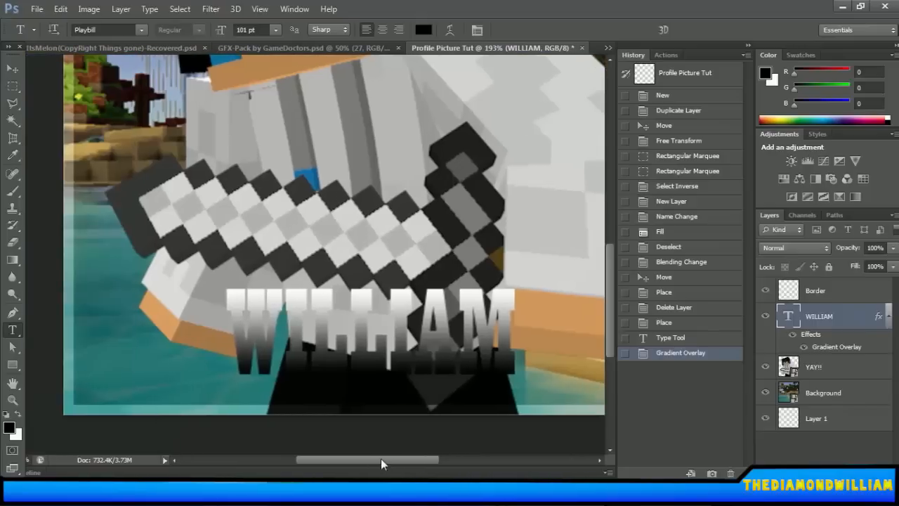
right_click(822, 321)
click(561, 72)
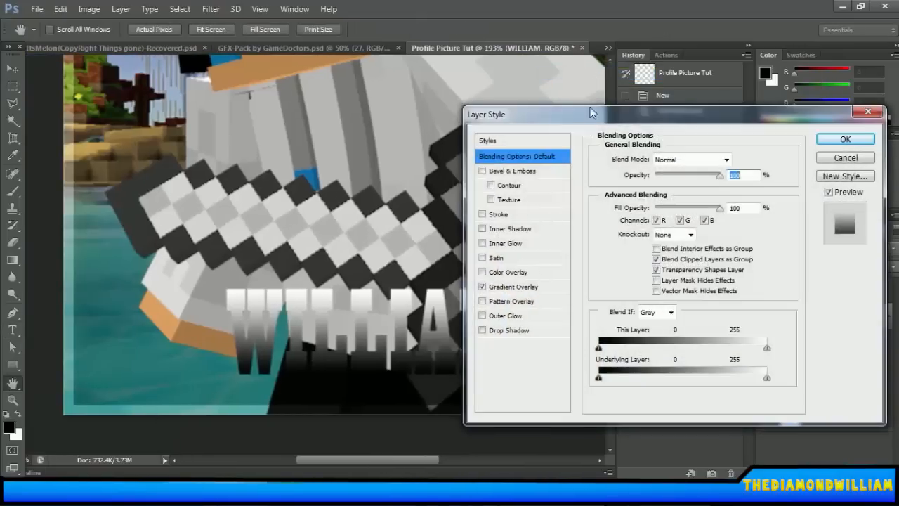
drag(581, 115, 626, 117)
click(537, 288)
click(678, 191)
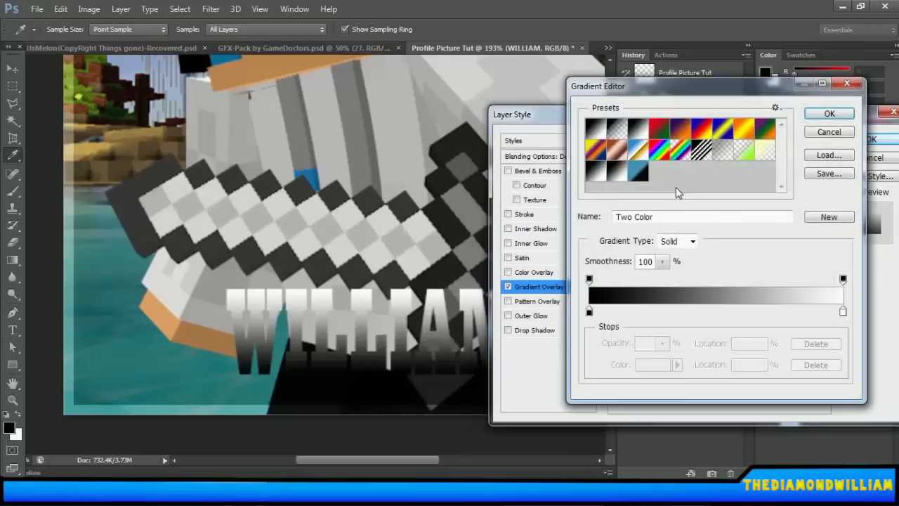
click(589, 311)
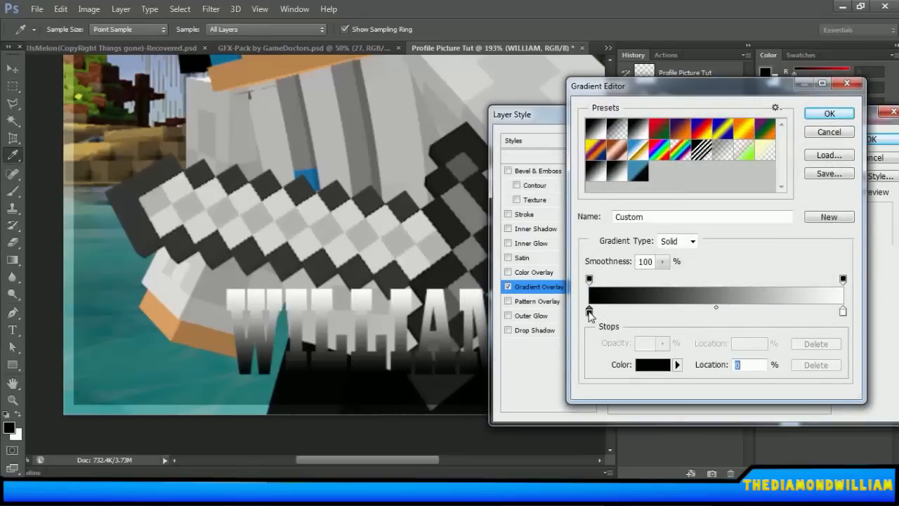
double_click(589, 311)
click(642, 305)
click(627, 234)
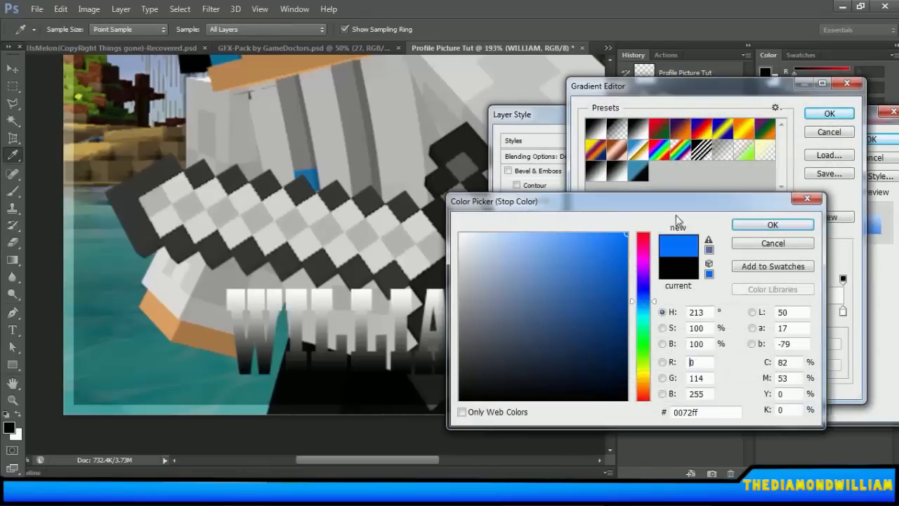
click(772, 224)
Match the gradient's white end stop to the sampled bright blue and add another bright blue stop at 50%
click(843, 313)
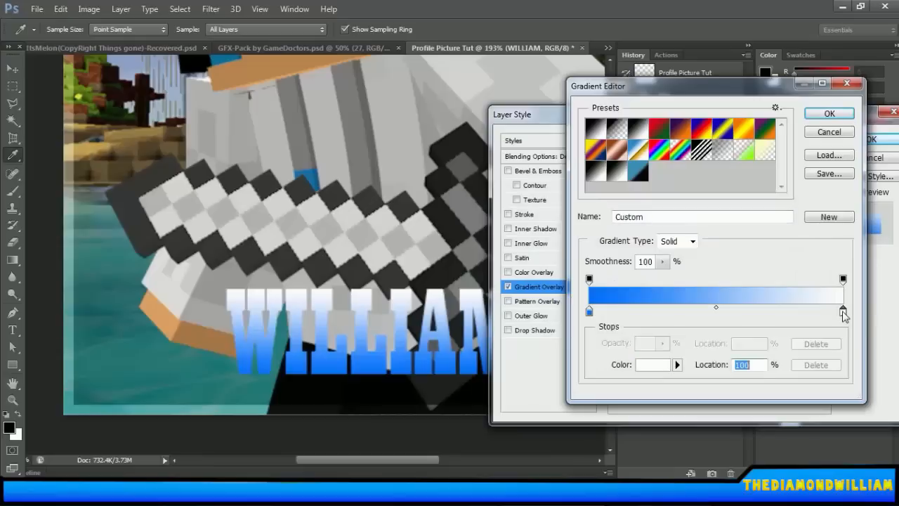
click(620, 294)
click(716, 309)
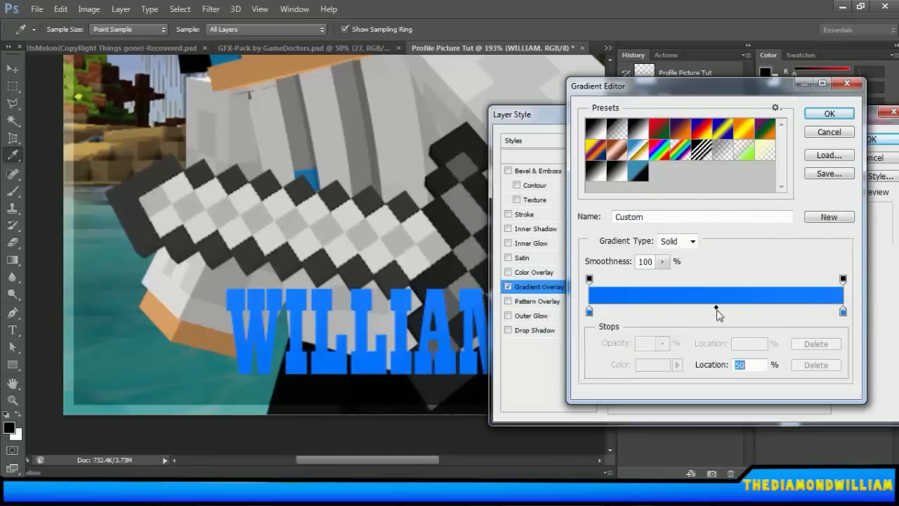
click(717, 313)
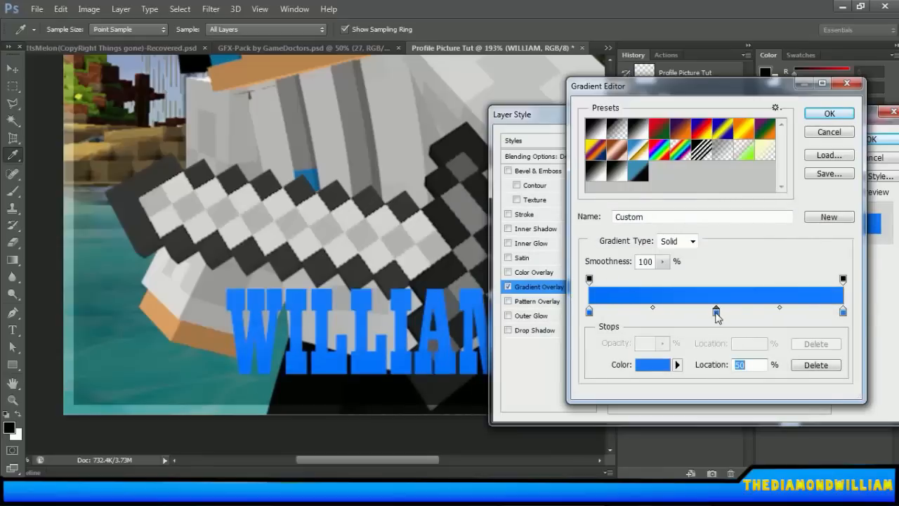
double_click(716, 313)
click(746, 244)
Add a gradient stop at 25% colored dark blue 0600ff and another in the same color at 13%
click(653, 313)
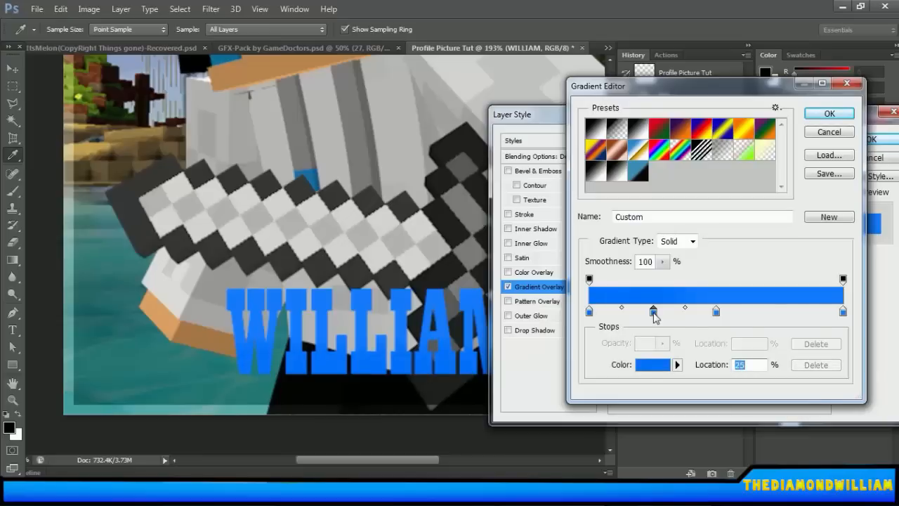
double_click(653, 311)
drag(644, 302, 645, 288)
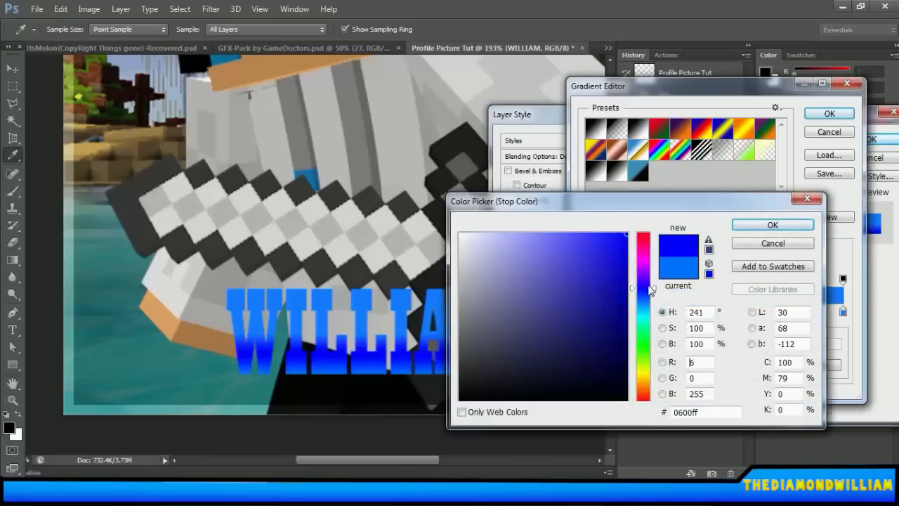
click(767, 225)
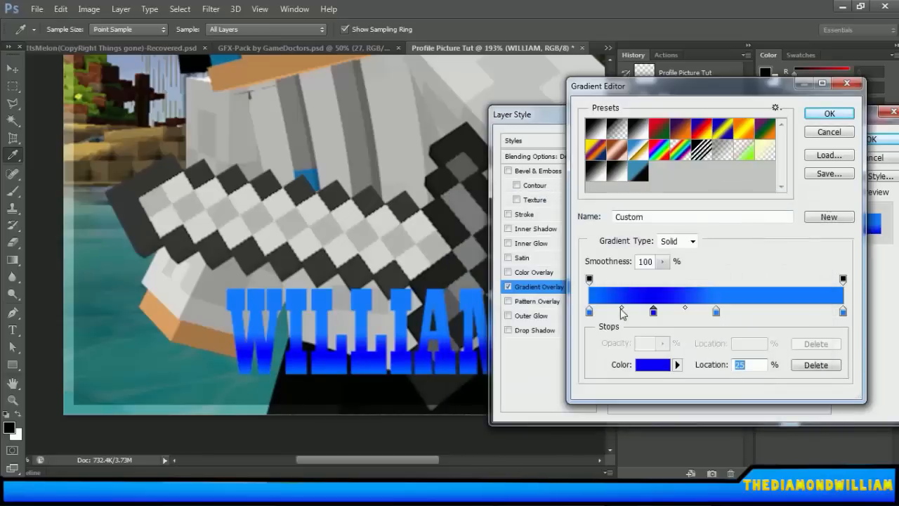
click(621, 311)
double_click(622, 311)
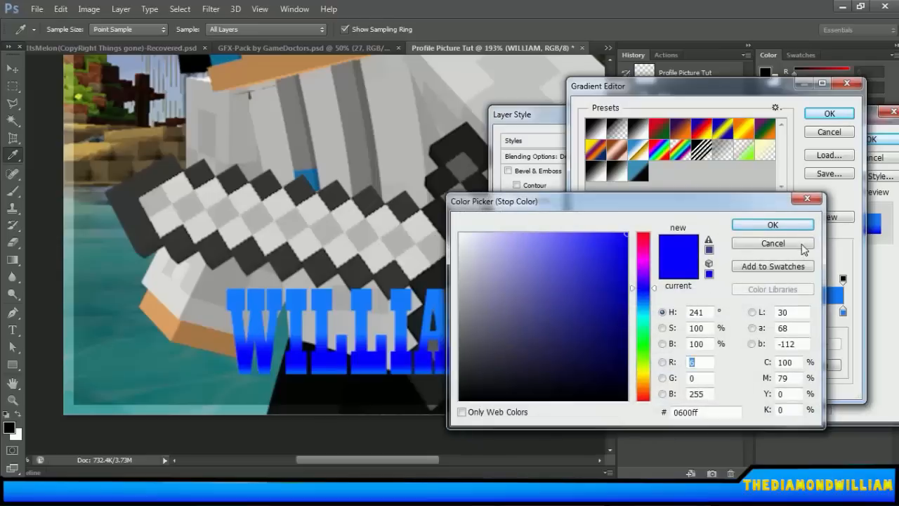
click(806, 225)
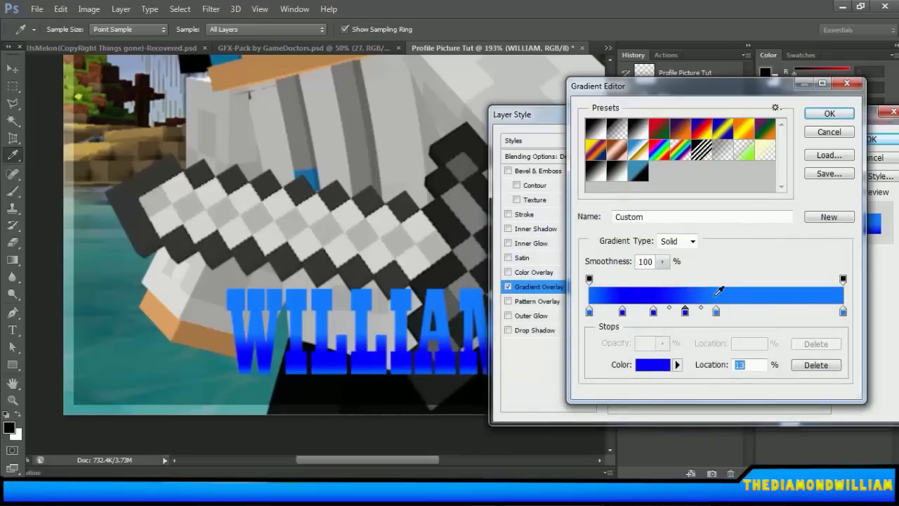
Try a sampled bright blue on the extra stop, shift it to 37% and delete that stop
click(718, 290)
drag(685, 315, 684, 317)
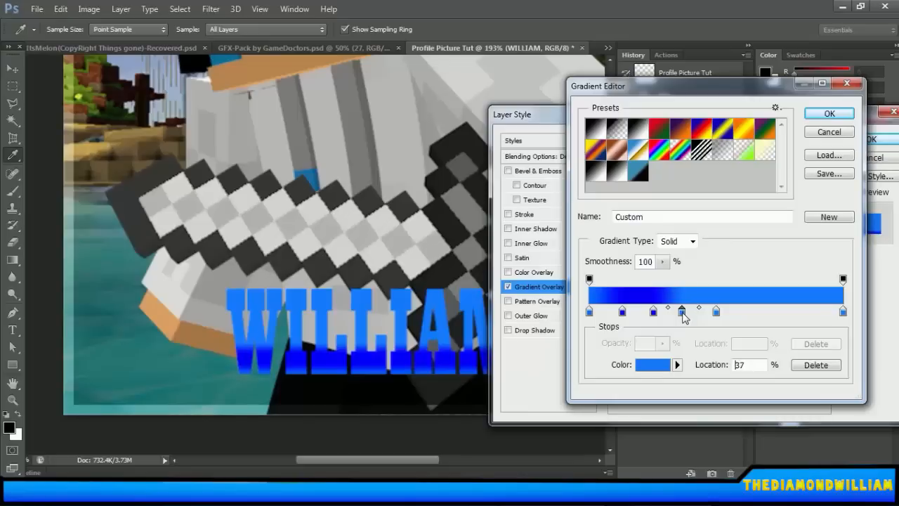
click(685, 316)
click(815, 365)
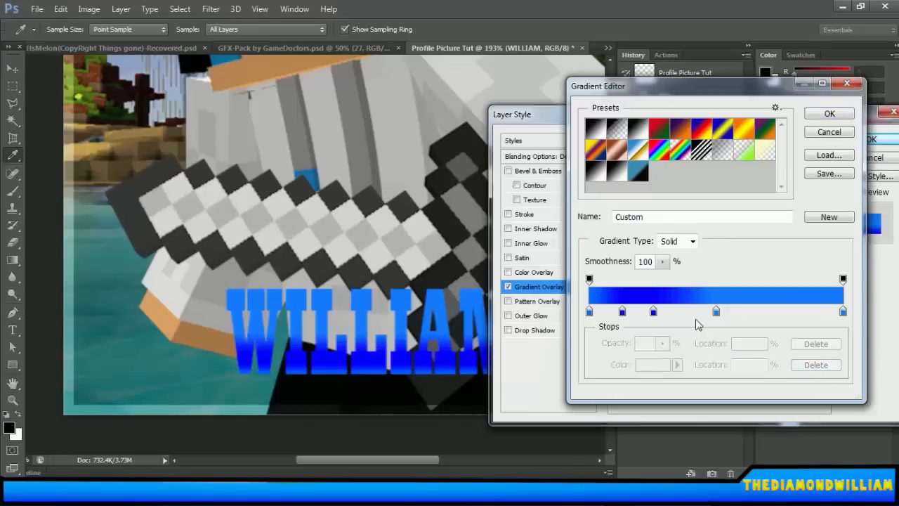
Add a bright blue stop midway between the 25% and 50% stops and a sampled dark blue stop at 89%
click(686, 312)
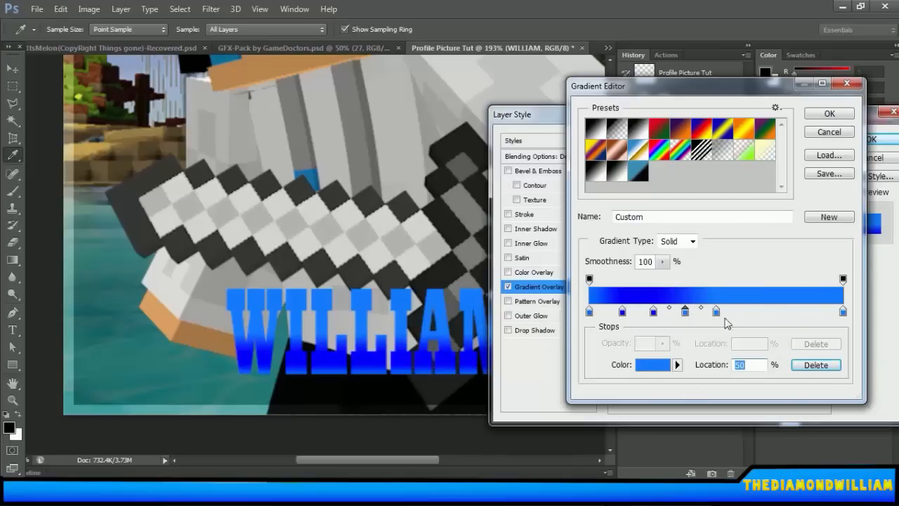
click(716, 312)
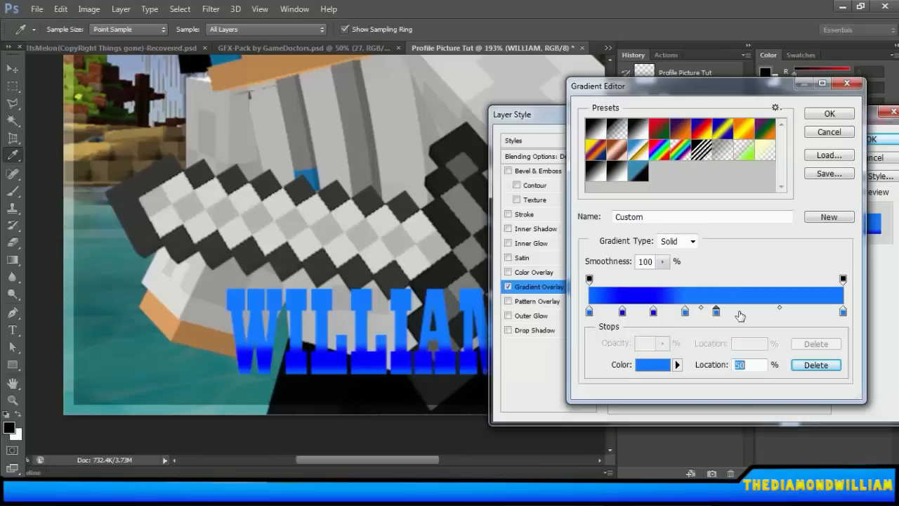
click(843, 312)
click(623, 312)
click(814, 312)
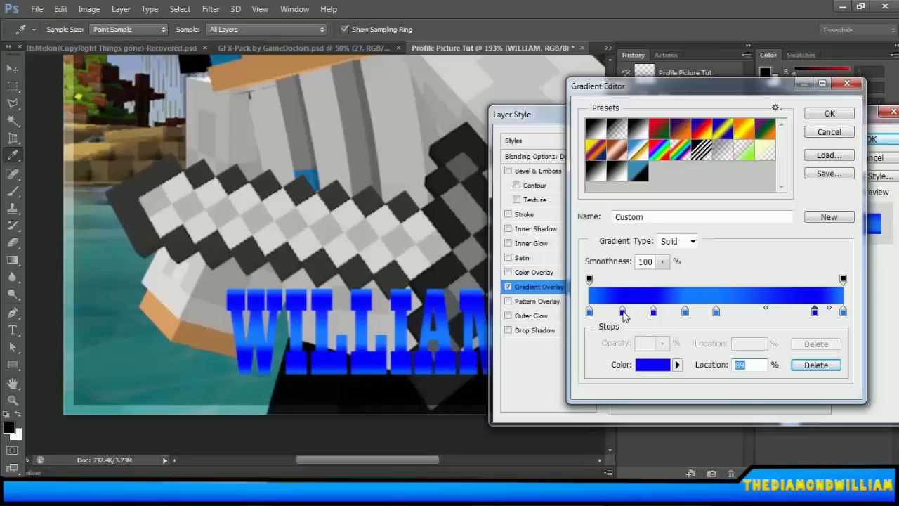
Replace the dark blue stop near the gradient's end with a single dark blue stop at 86%
click(814, 311)
drag(817, 317, 800, 315)
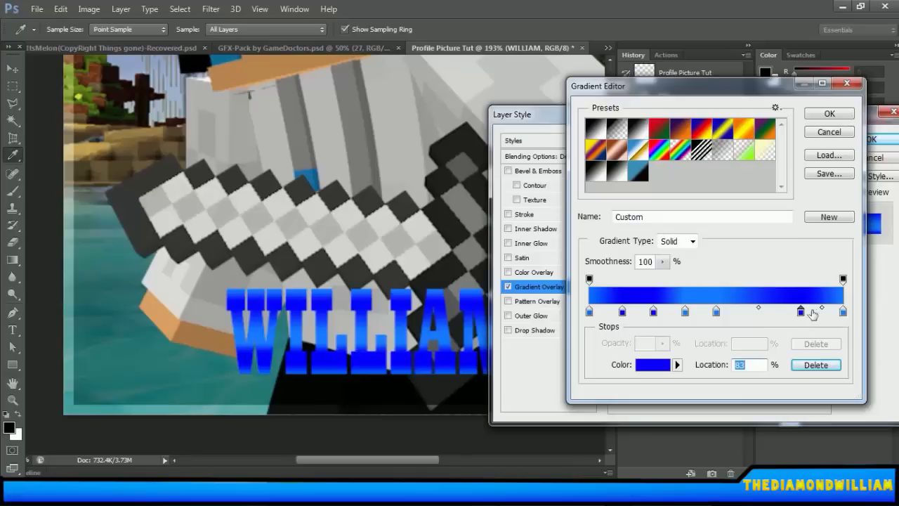
click(823, 312)
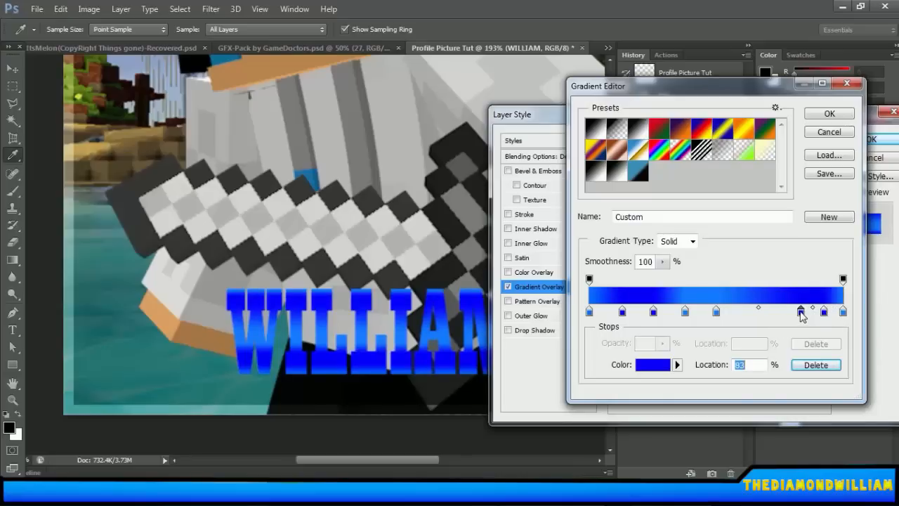
key(BackSpace)
drag(824, 312, 811, 317)
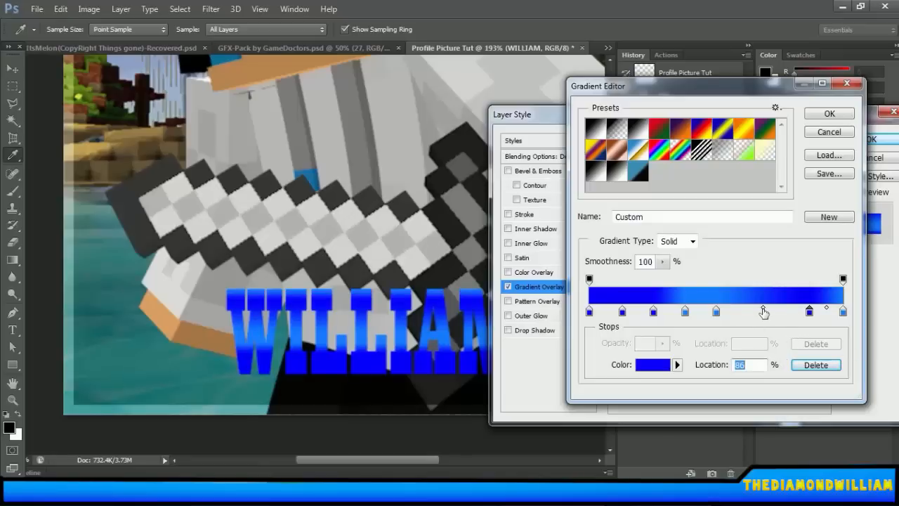
Try extra dark blue stops at 68% and between there and 86%, and delete them
click(763, 312)
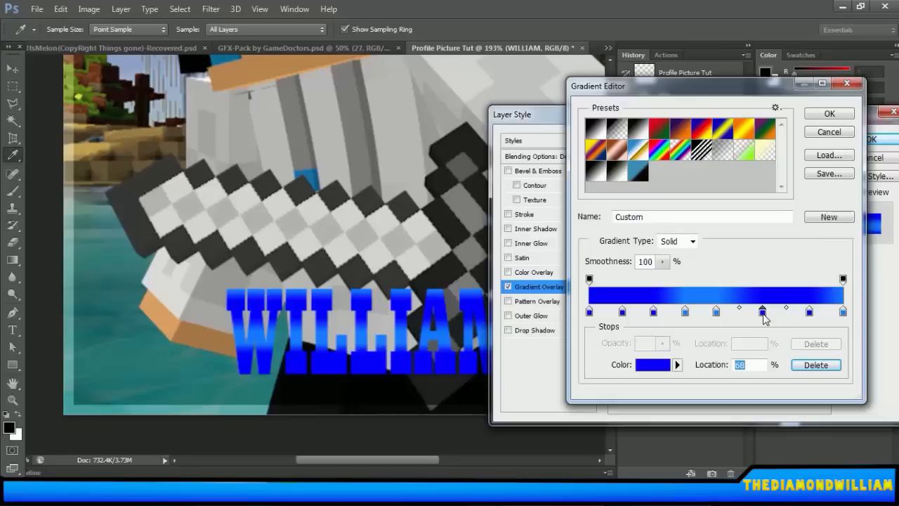
click(786, 311)
click(803, 363)
click(762, 312)
click(815, 365)
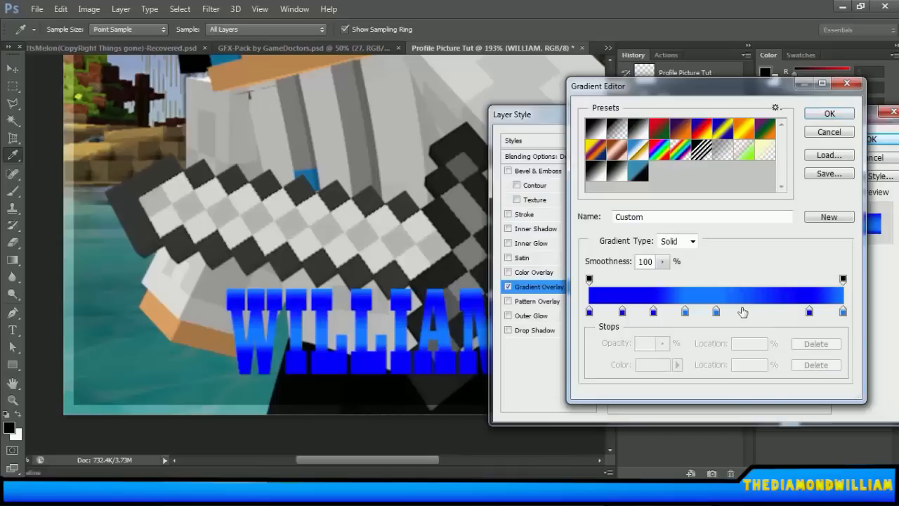
Add a dark blue gradient stop at 73%
click(715, 311)
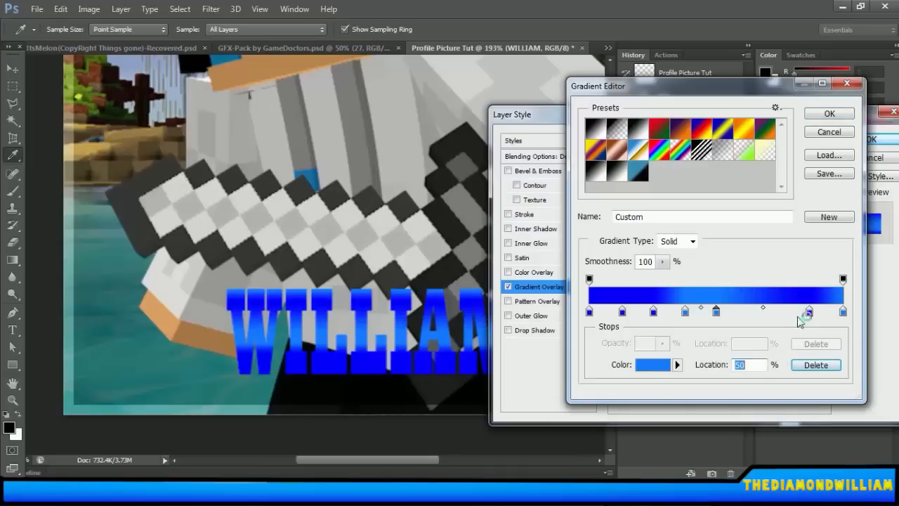
drag(811, 317, 775, 315)
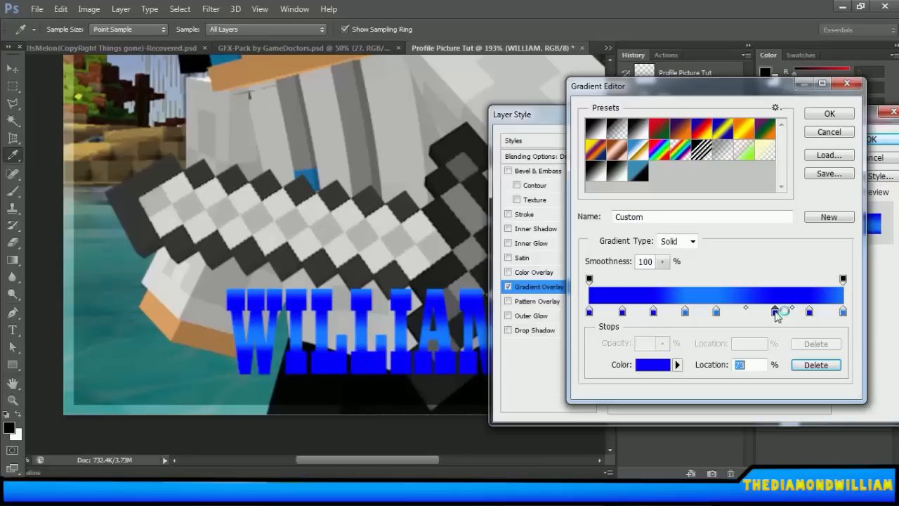
click(653, 311)
click(775, 312)
Add a bright blue stop midway between the 50% and 73% stops, and accept the gradient with a bright blue start stop
click(745, 309)
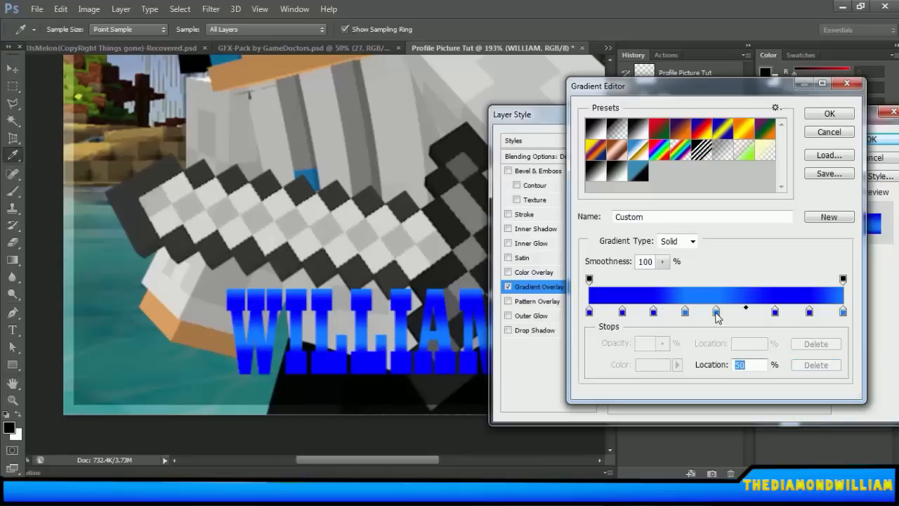
click(746, 312)
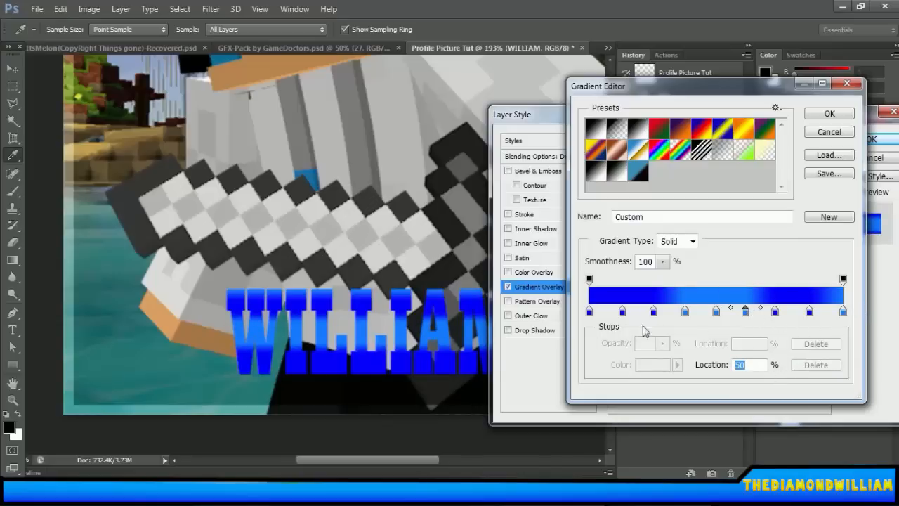
click(589, 312)
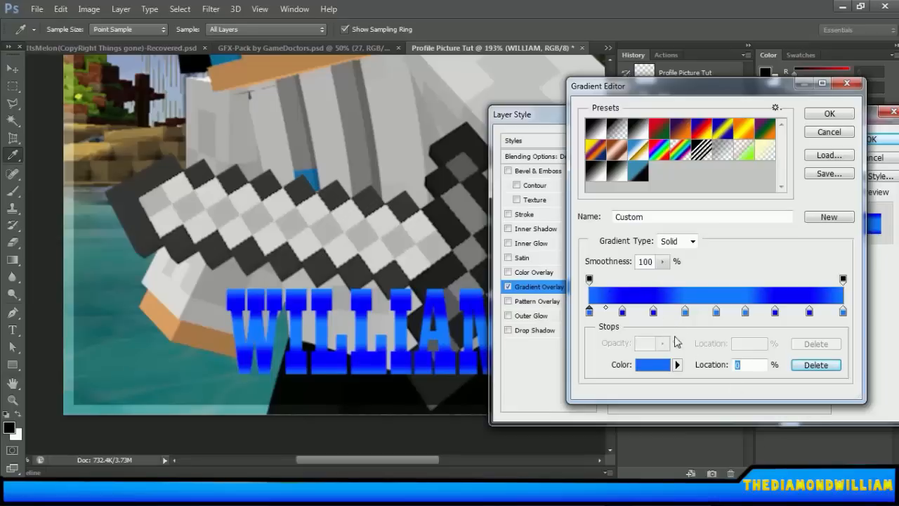
click(829, 115)
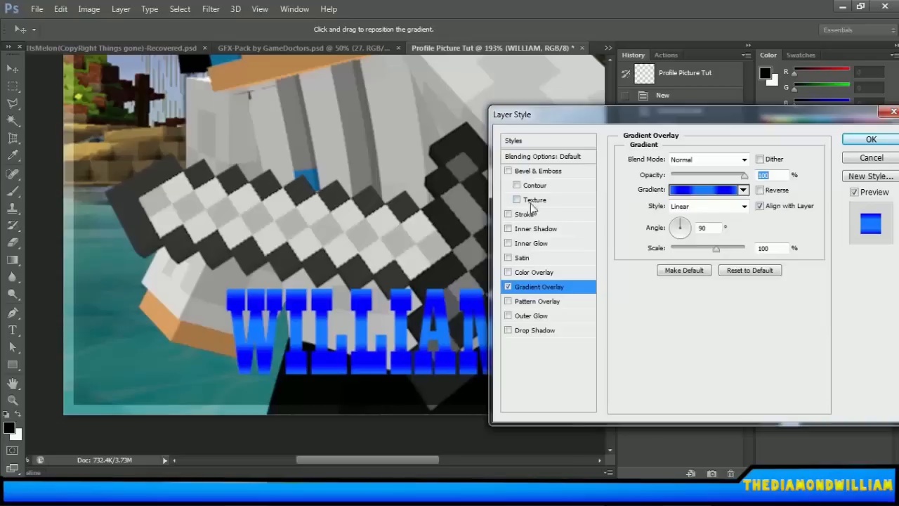
Add an outer glow in blue 3c95fa to the name text and adjust the glow's size and spread
click(534, 316)
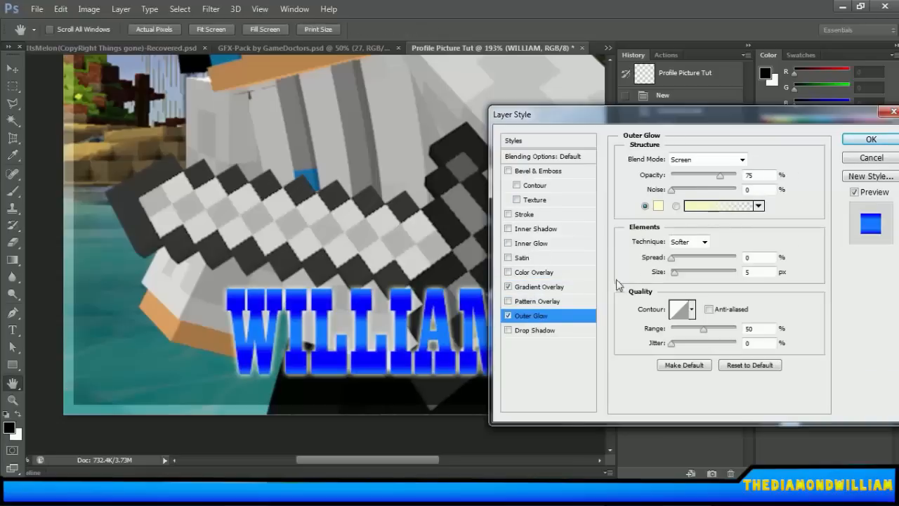
click(658, 205)
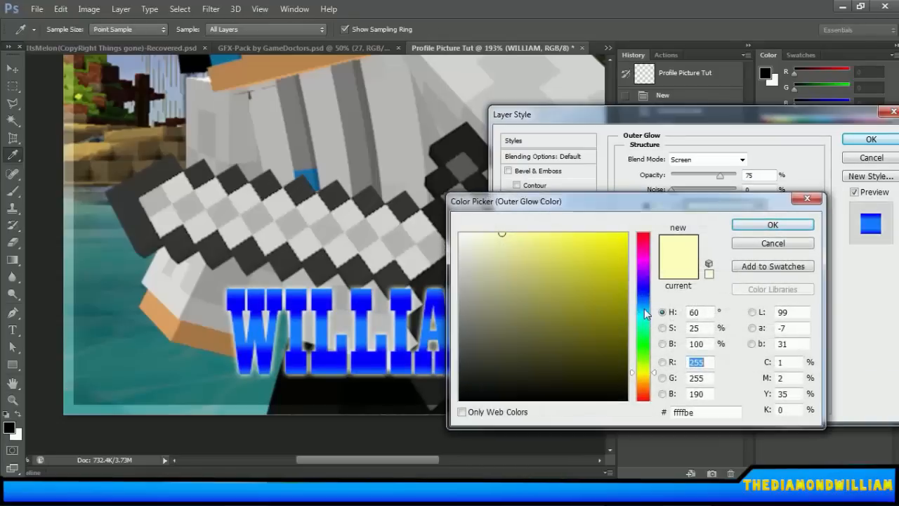
mouse_move(643, 309)
mouse_down()
mouse_move(643, 286)
mouse_move(643, 301)
mouse_up()
drag(559, 244, 588, 236)
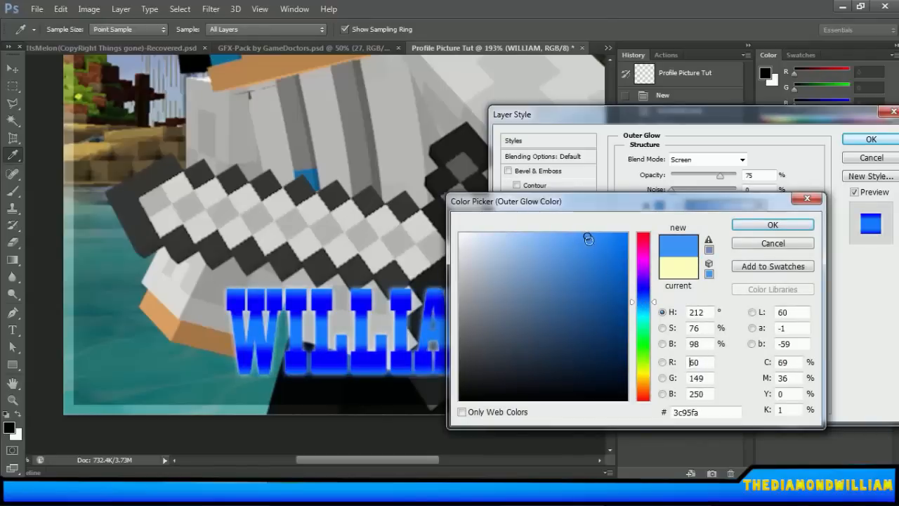
click(773, 224)
drag(674, 272, 594, 275)
click(676, 258)
Add an inner glow in pale blue bec4ff to the name text, adjust its size and apply the layer style
click(535, 232)
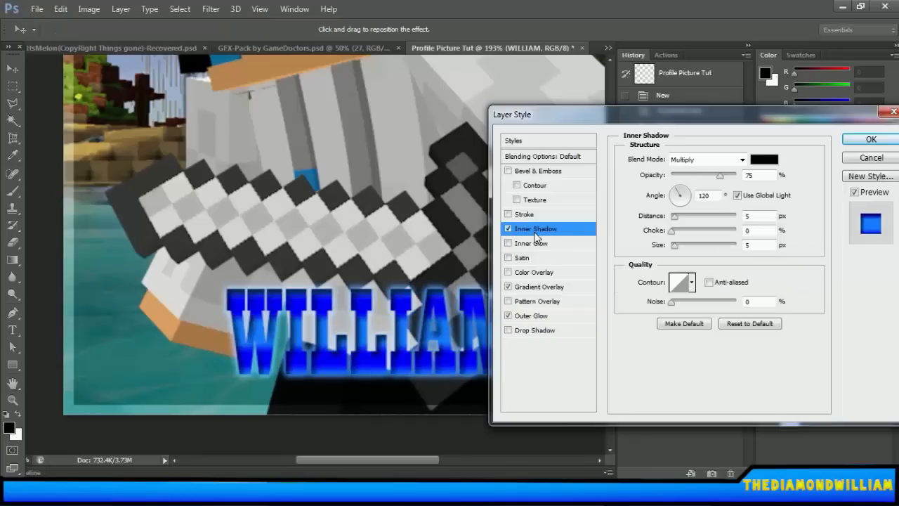
click(518, 245)
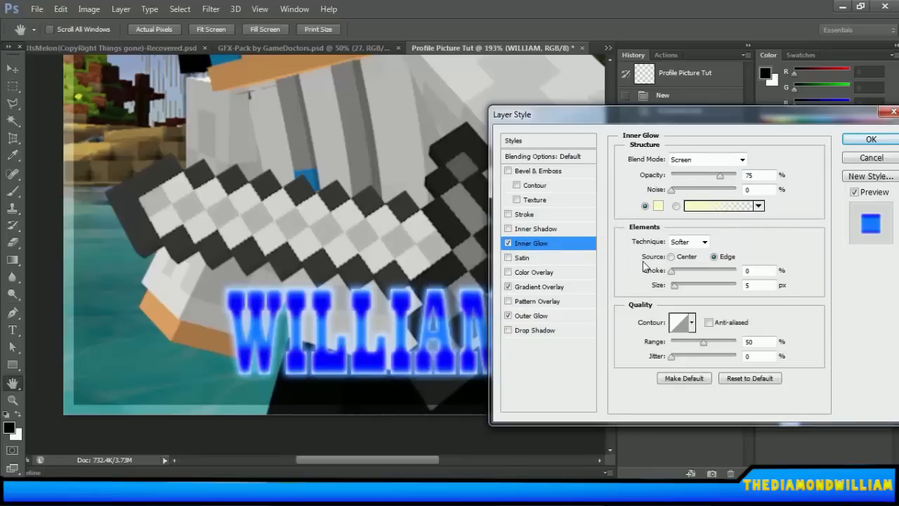
click(658, 205)
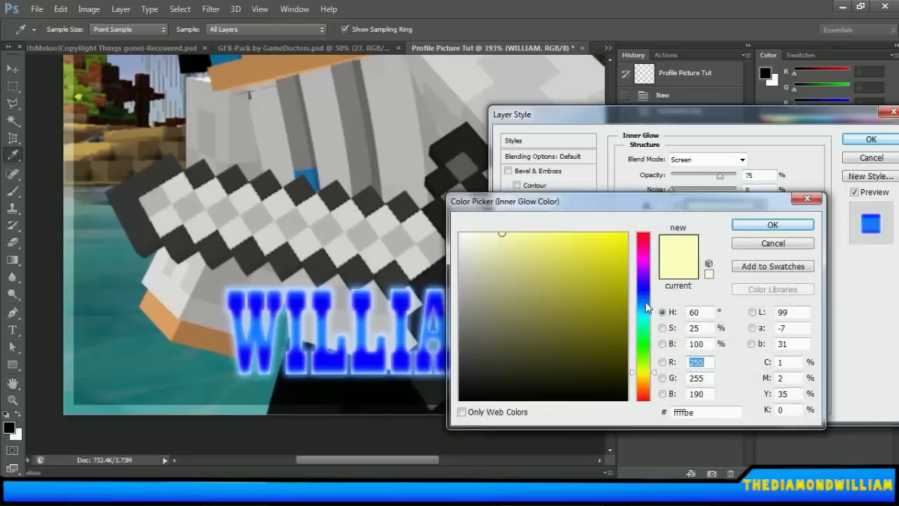
drag(643, 309, 643, 293)
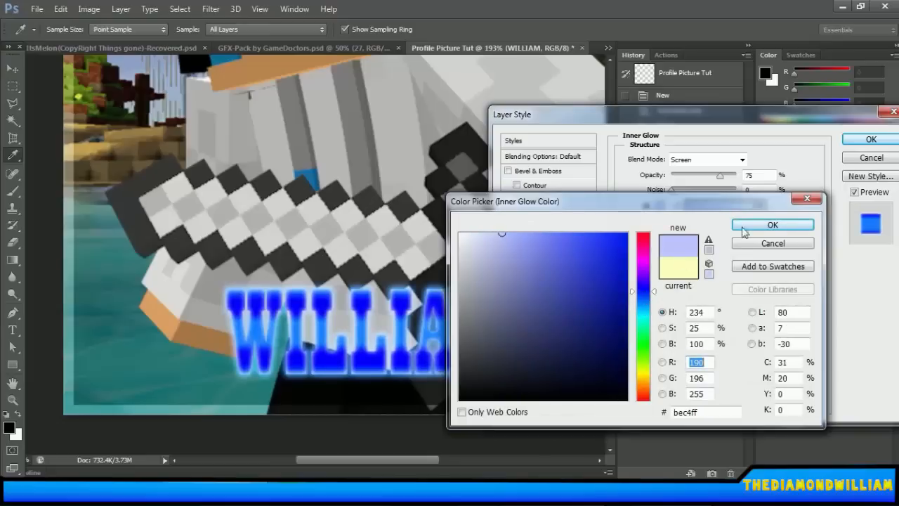
click(772, 224)
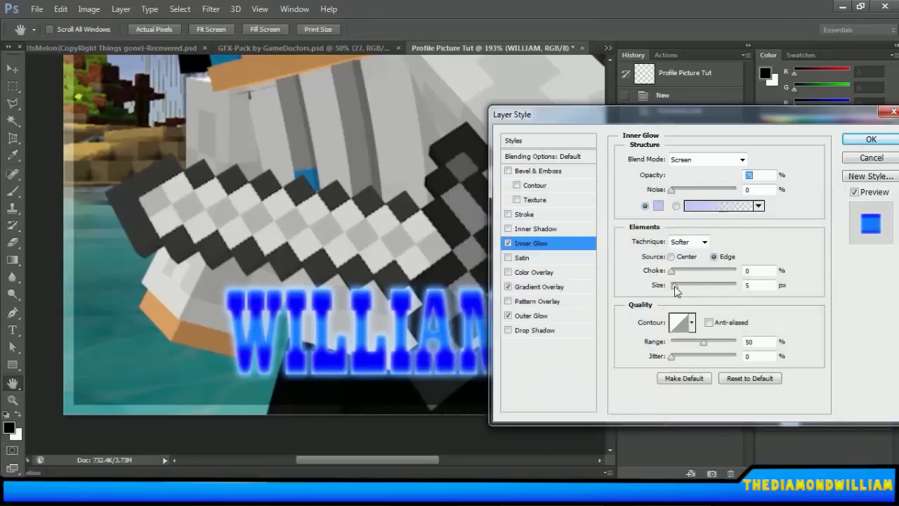
mouse_move(674, 286)
mouse_down()
mouse_move(695, 285)
mouse_move(674, 290)
mouse_move(674, 271)
mouse_up()
drag(690, 276, 673, 288)
click(870, 139)
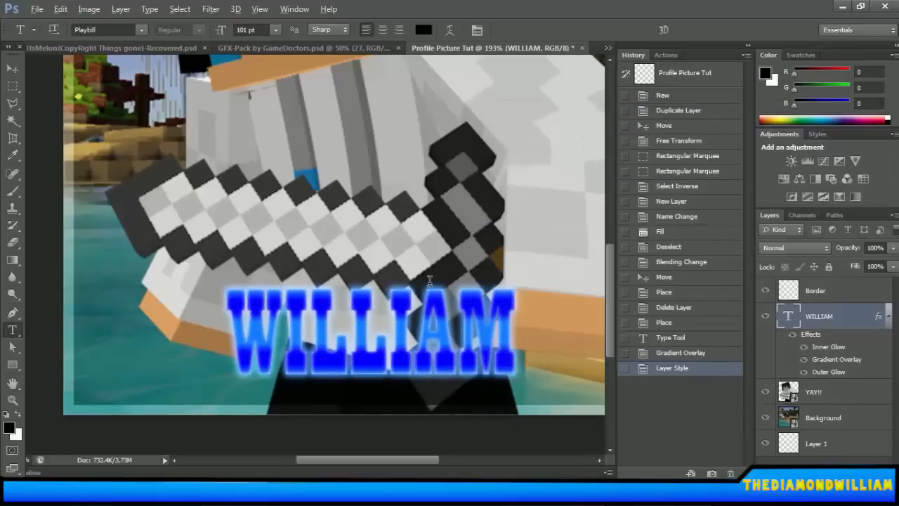
Set the name text's font size to 95 pt and commit the edit
scroll(383, 334, down, 5)
double_click(295, 386)
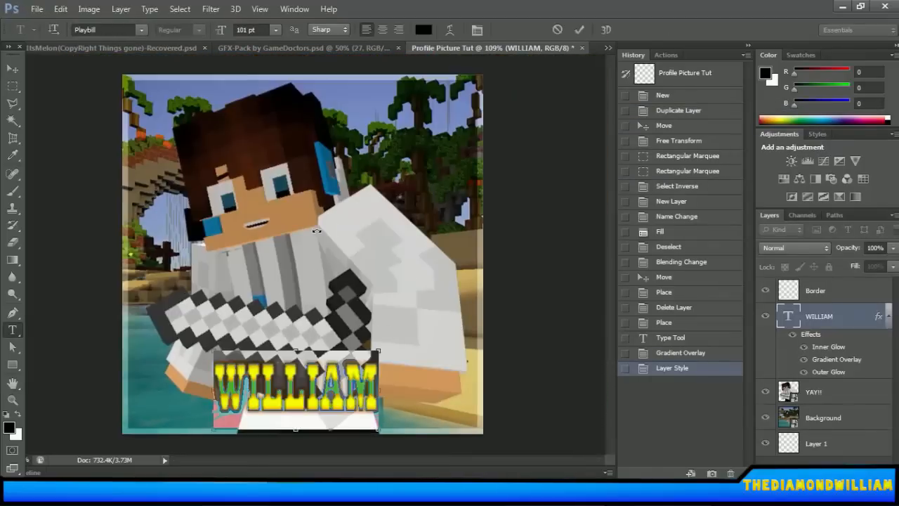
click(251, 30)
text(95)
key(Return)
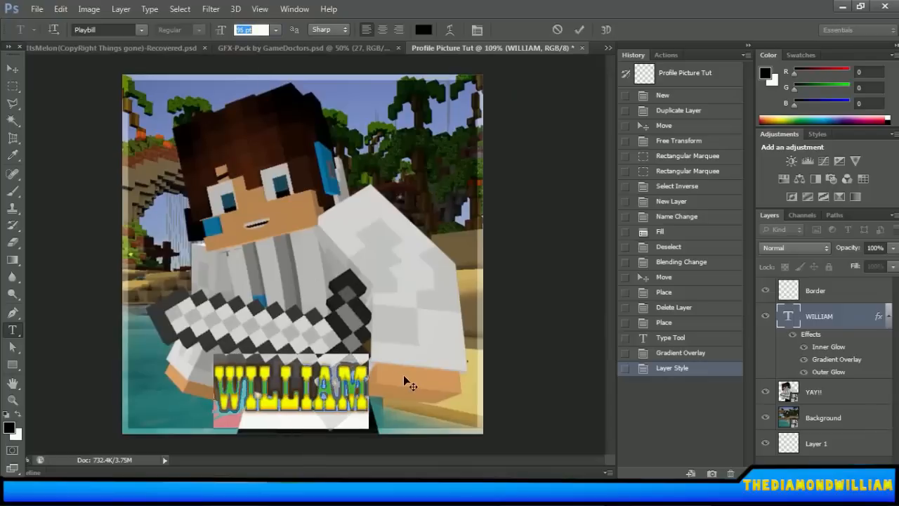
click(799, 318)
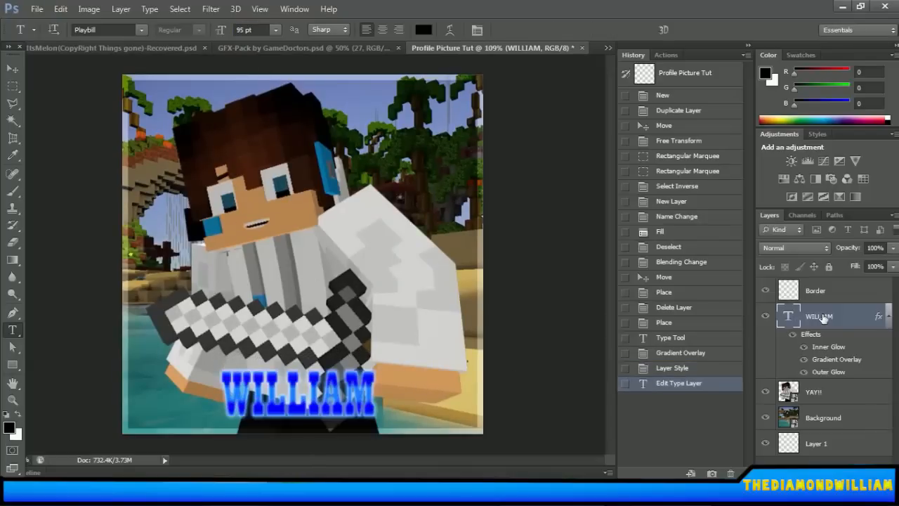
Warp the name text with the horizontal Arc style and a bend of +11%
right_click(824, 318)
click(617, 346)
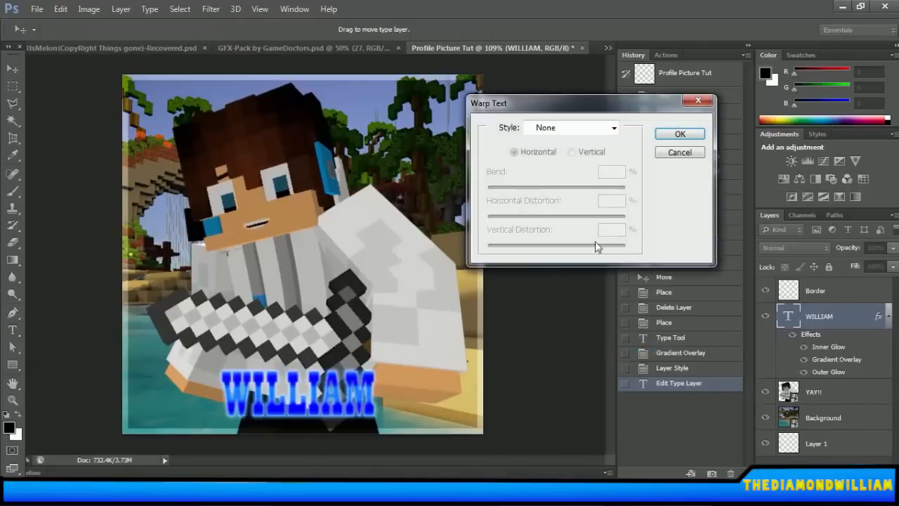
click(588, 130)
click(584, 168)
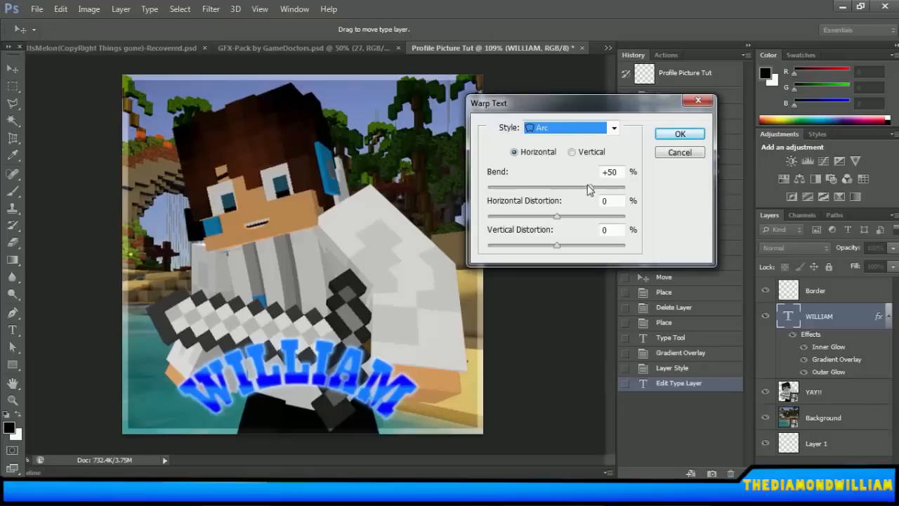
drag(590, 188, 564, 190)
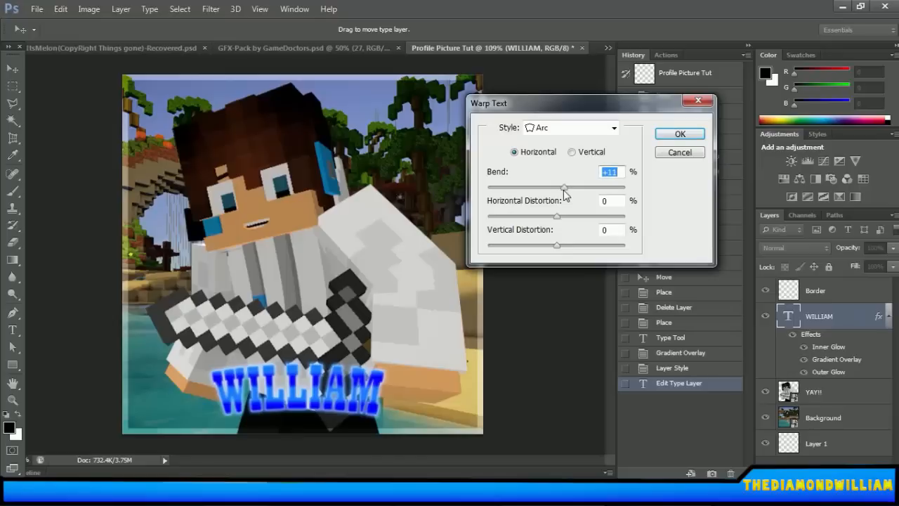
click(678, 133)
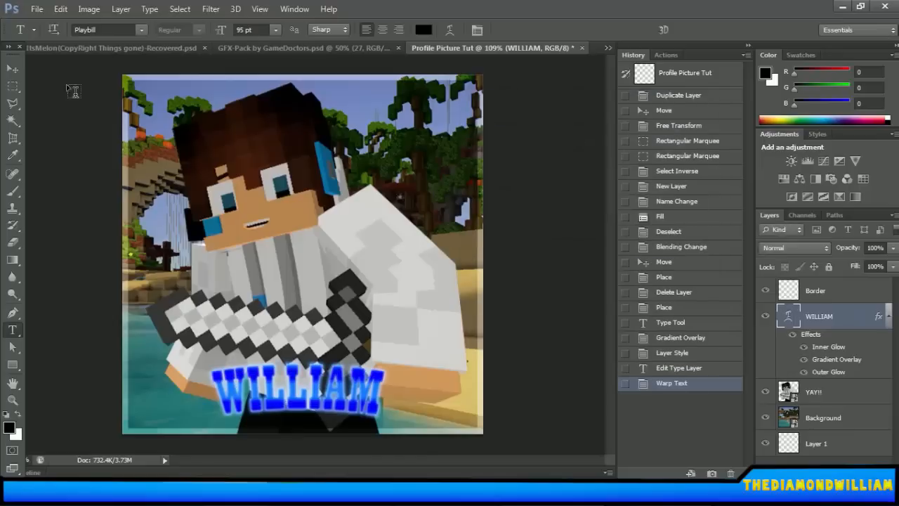
Move the warped name text slightly down toward the picture's lower border
click(12, 68)
drag(418, 379, 420, 388)
scroll(420, 388, down, 3)
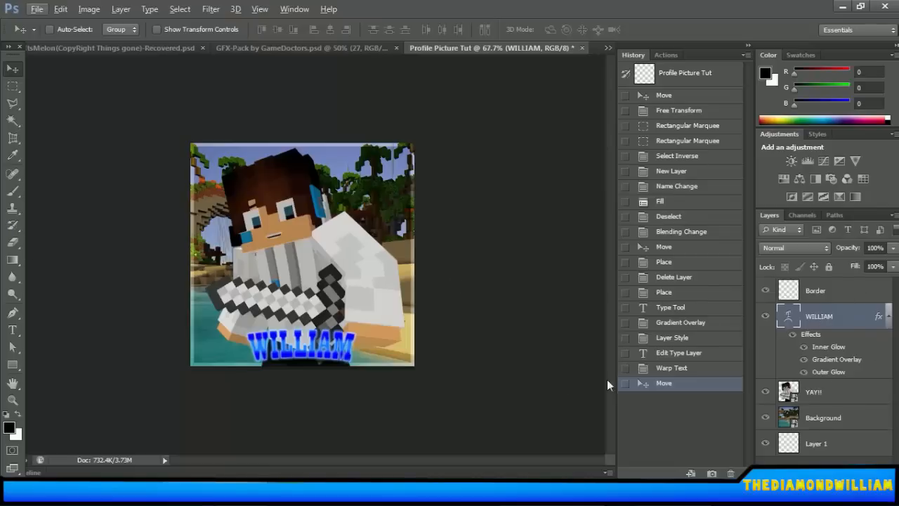
Switch to the GFX-Pack by GameDoctors.psd document, keep screenshot 27 visible and find the Colour Corrections group
click(134, 46)
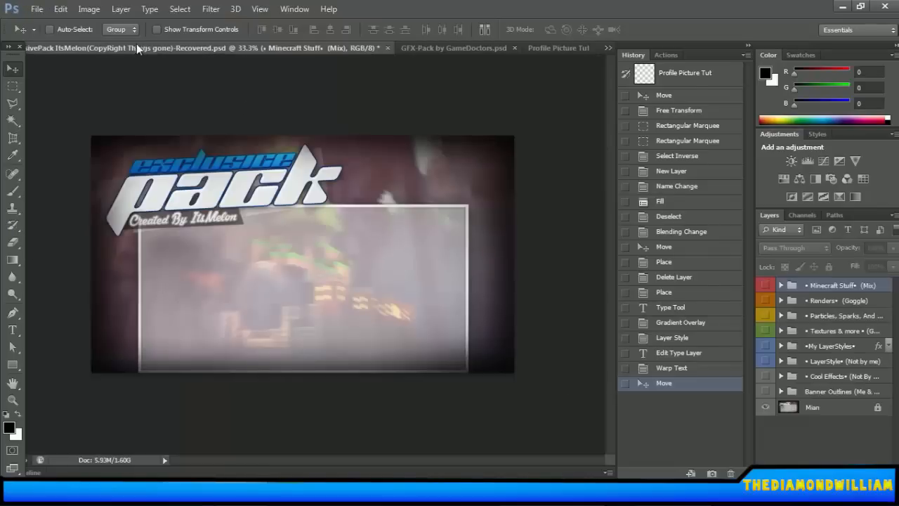
click(435, 47)
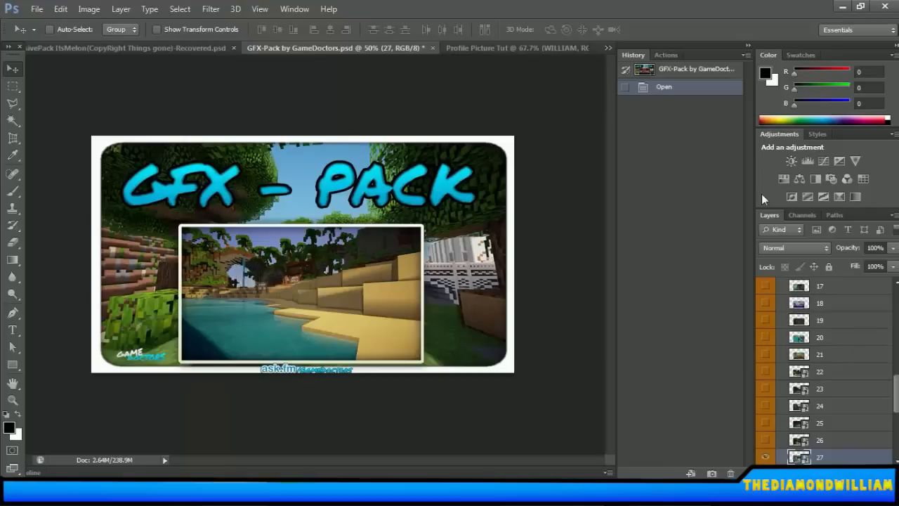
click(765, 457)
scroll(829, 372, up, 5)
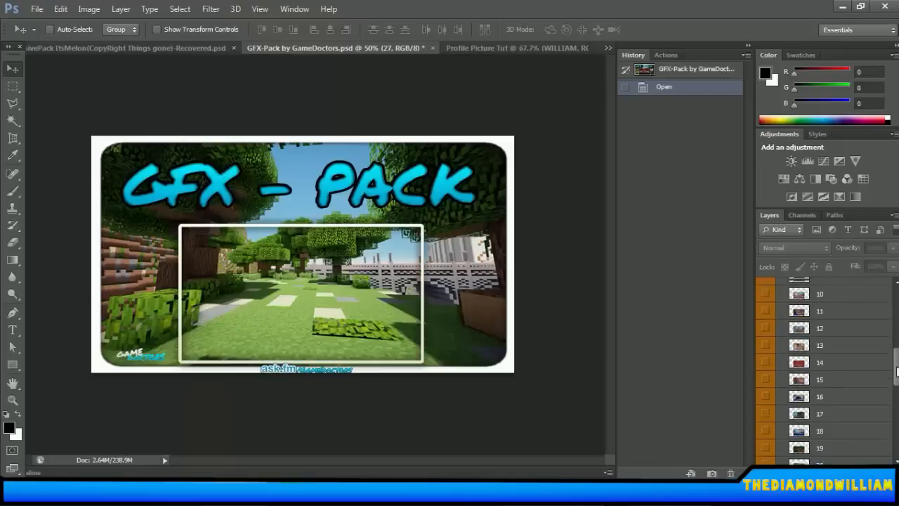
scroll(823, 371, down, 5)
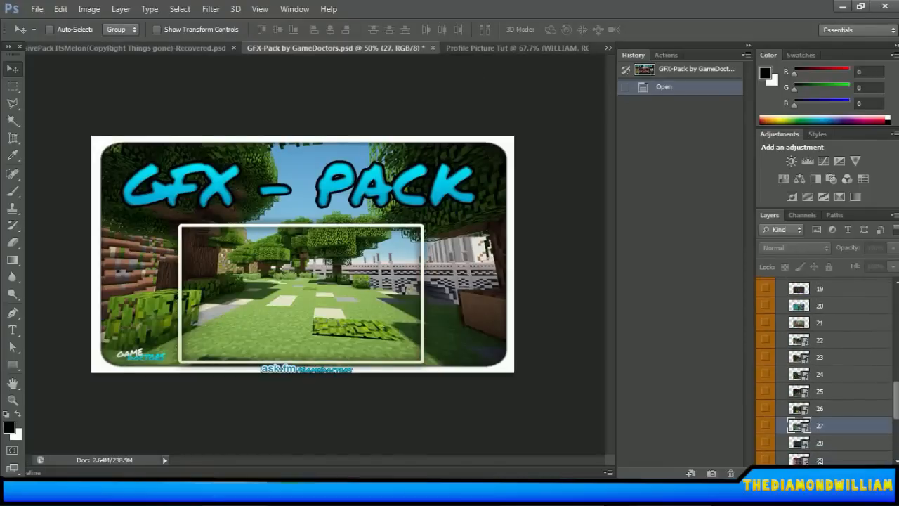
click(766, 426)
scroll(818, 293, up, 10)
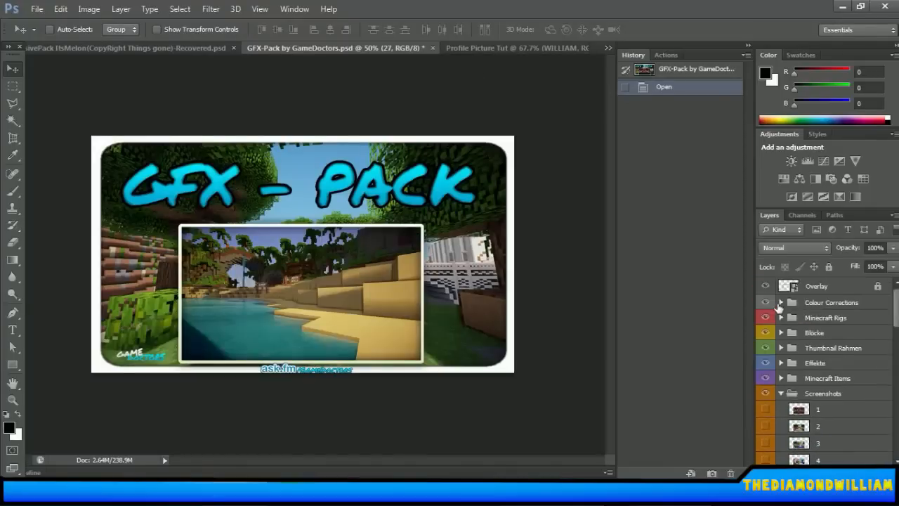
Expand the Colour Corrections group, preview CC 1 to CC 4 one at a time, and show and select CC 3
click(780, 302)
click(766, 316)
click(765, 317)
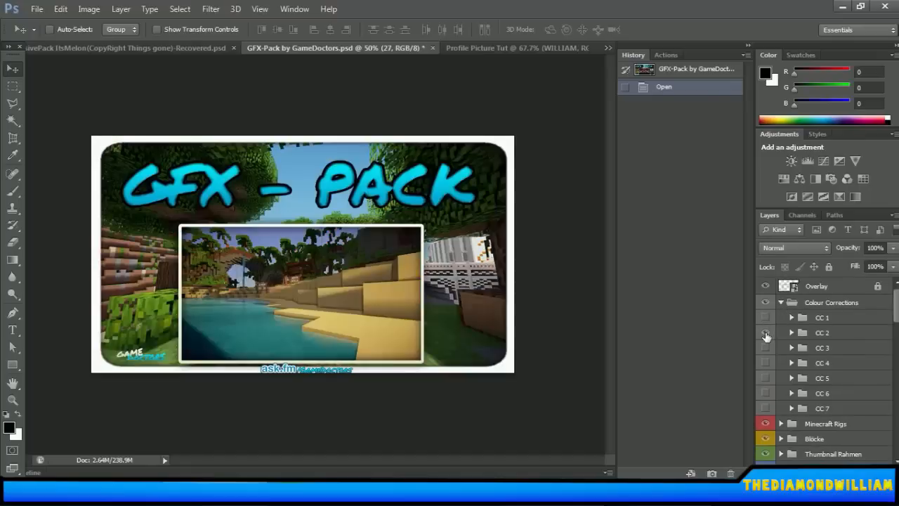
click(765, 333)
click(766, 333)
click(766, 347)
click(765, 347)
click(765, 361)
click(765, 361)
click(766, 348)
click(821, 348)
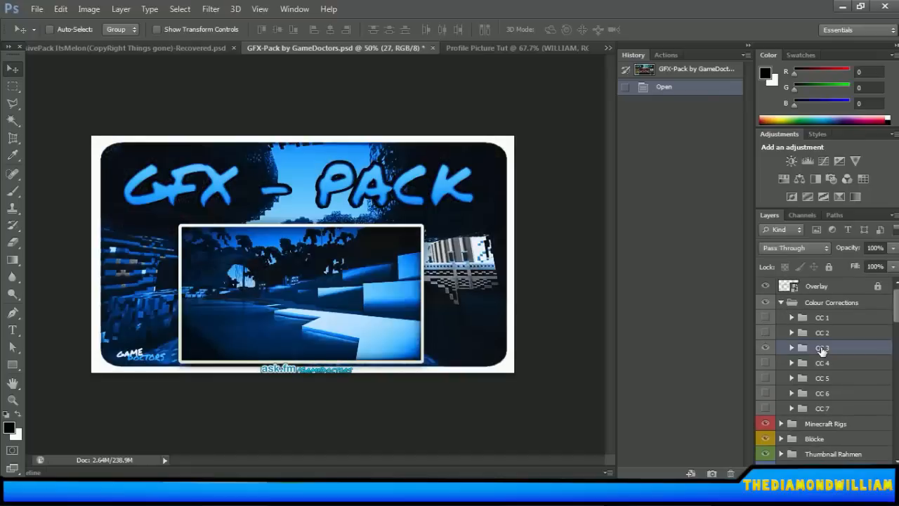
Duplicate the CC 3 group into the Profile Picture Tut document and place it there between the YAY!! and Background layers
right_click(821, 348)
click(787, 35)
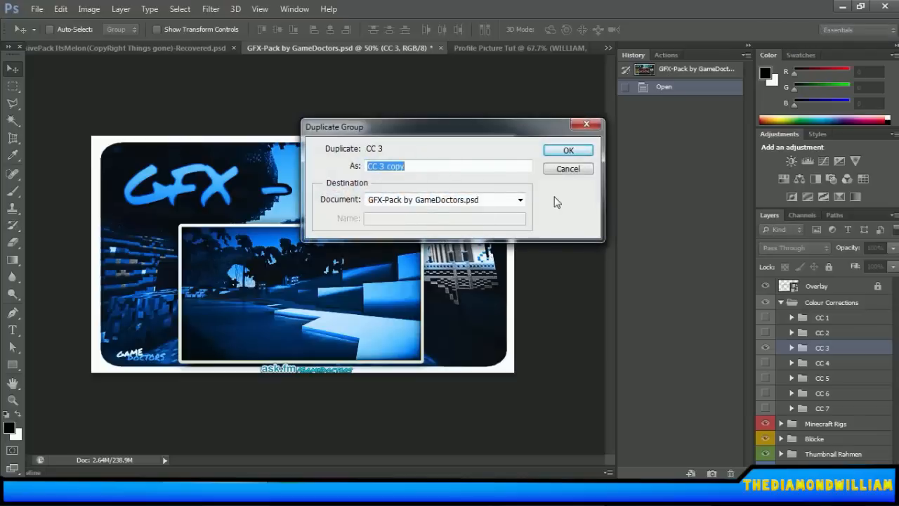
click(519, 200)
click(512, 232)
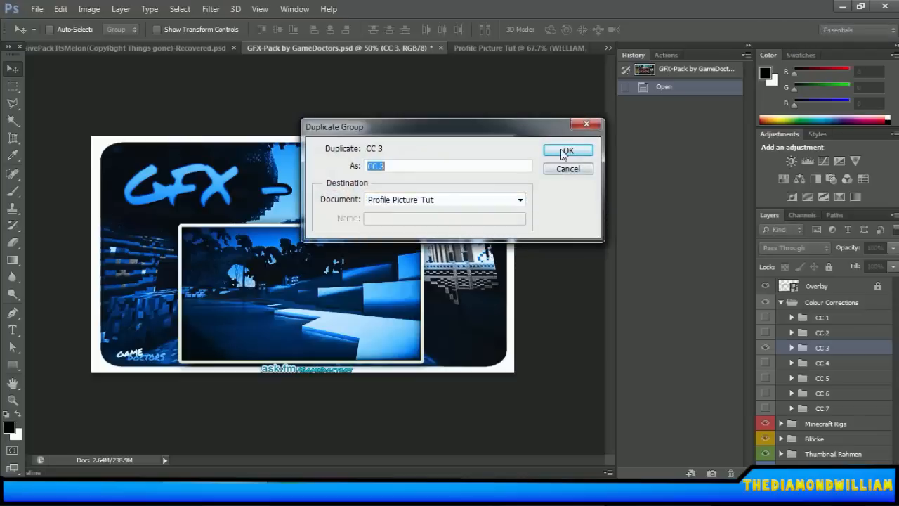
click(562, 150)
click(567, 49)
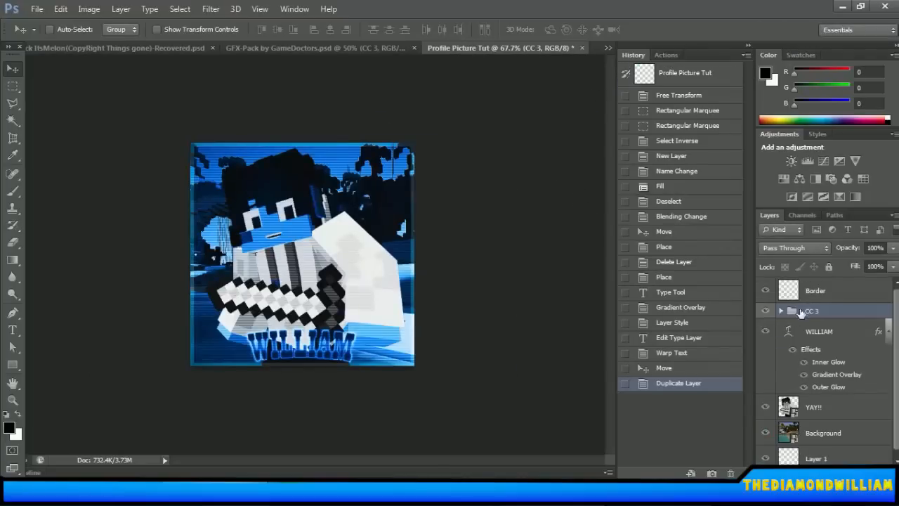
drag(808, 315, 821, 421)
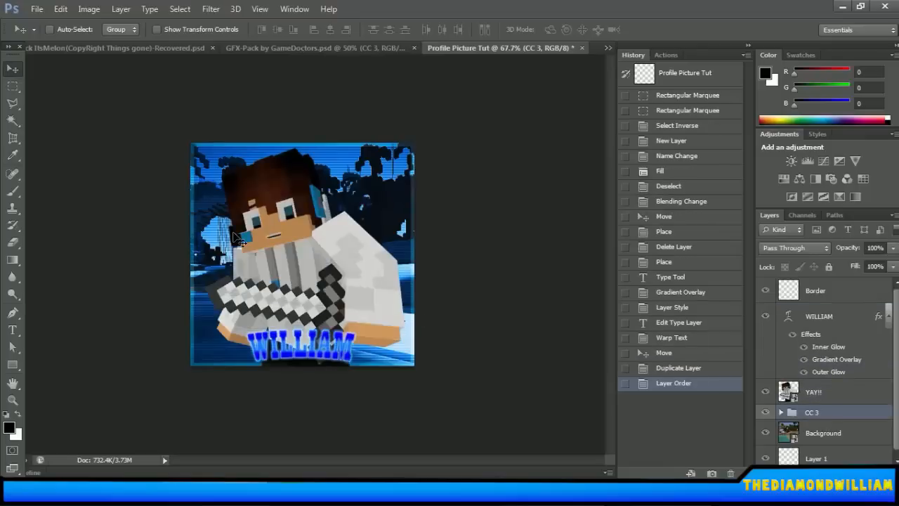
Create a new layer directly above the YAY!! layer and name it Glow
click(820, 395)
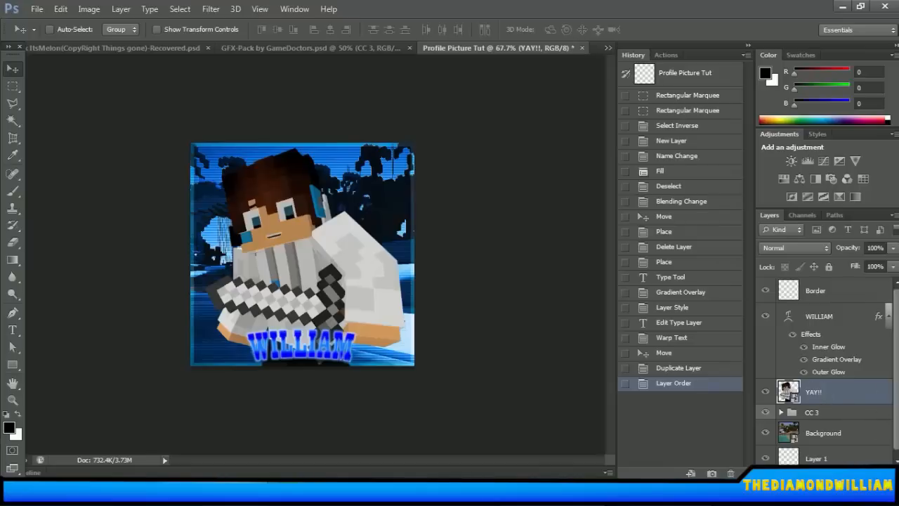
key(ctrl+shift+alt+n)
double_click(822, 394)
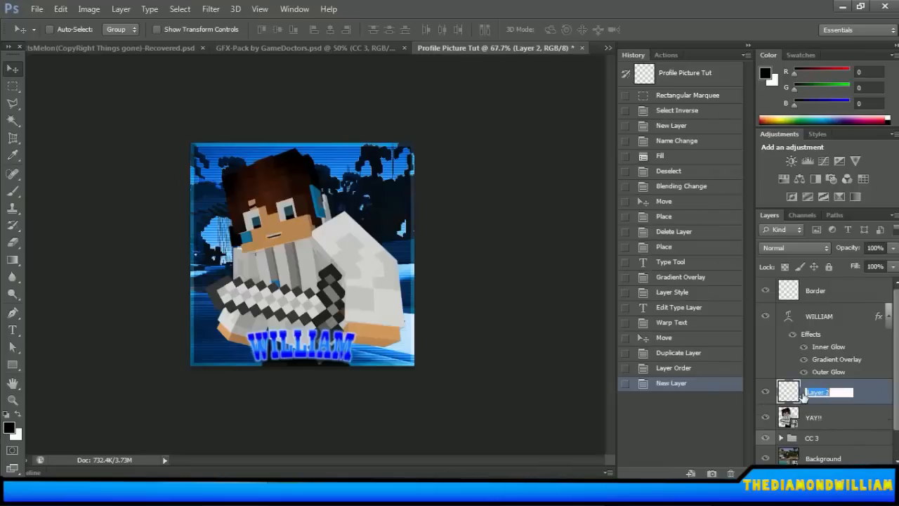
text(Glow)
key(Return)
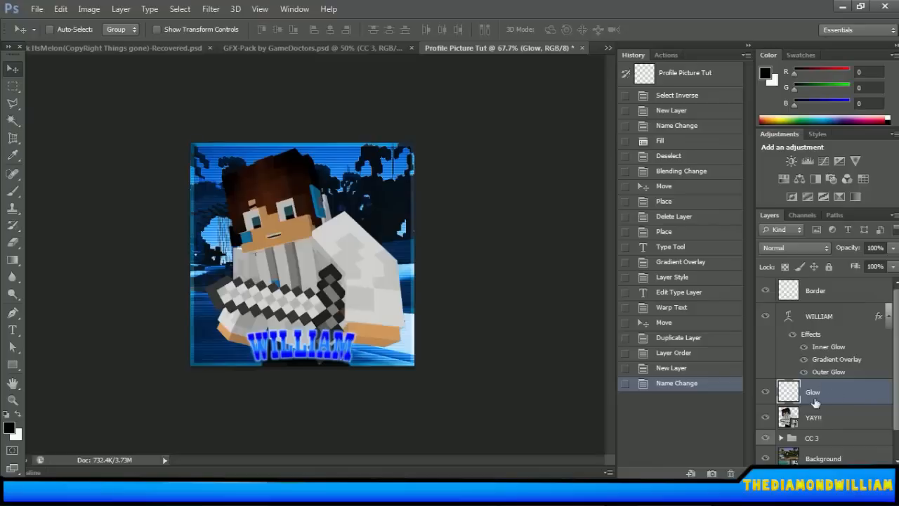
Set up the Brush tool with a 42 px size, white foreground colour and 100% flow
click(9, 193)
click(68, 30)
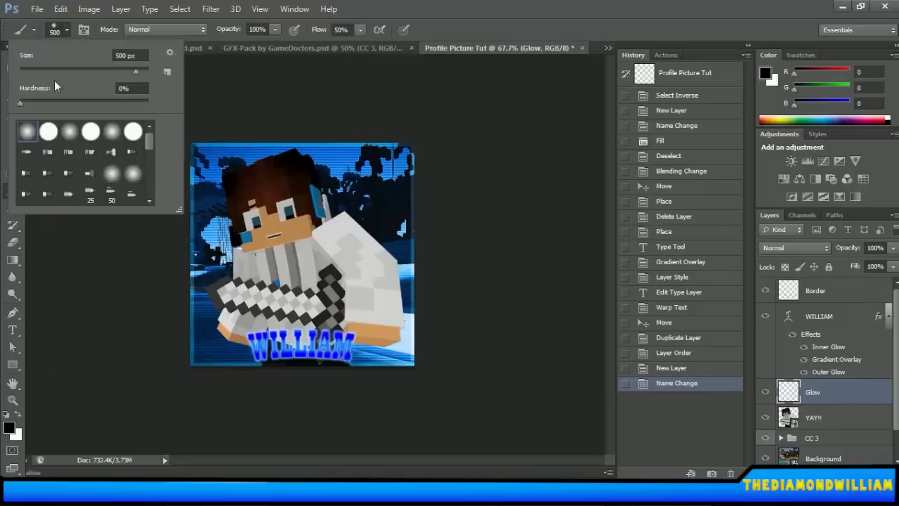
text(42)
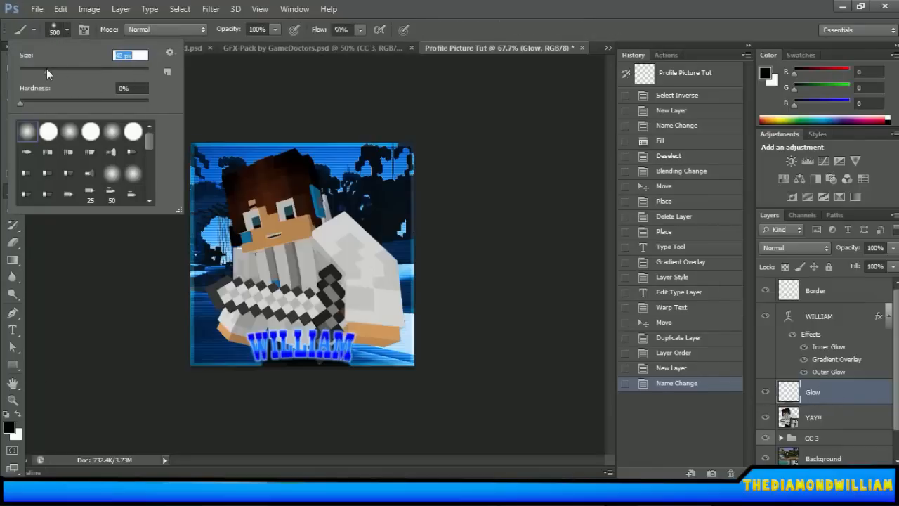
key(Return)
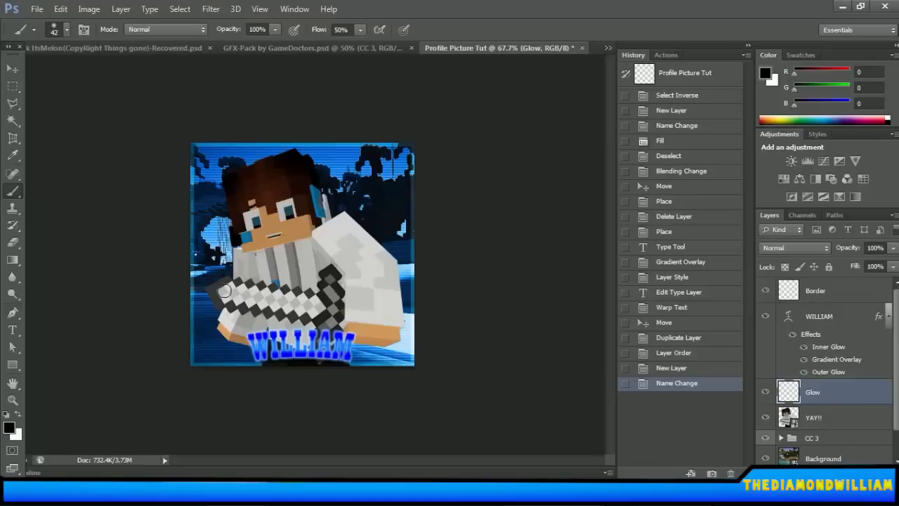
drag(223, 290, 278, 291)
key(ctrl+z)
click(18, 416)
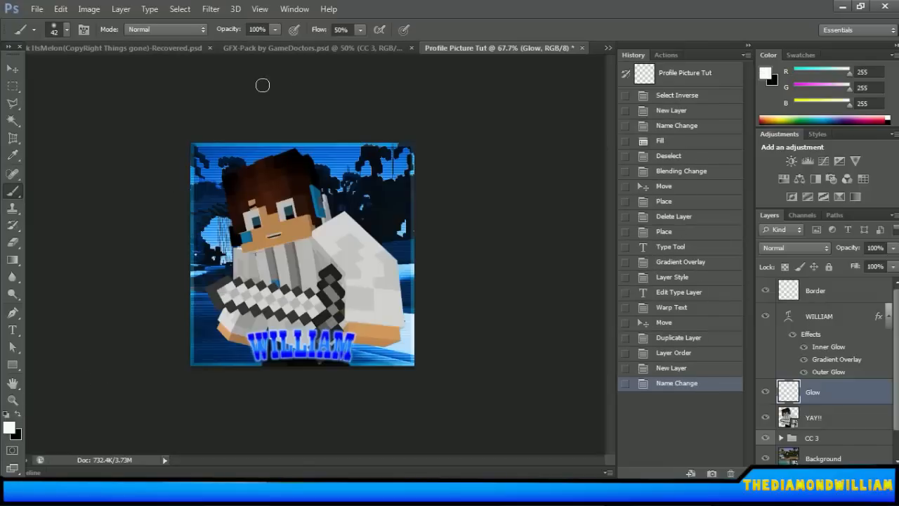
click(359, 30)
drag(385, 42, 398, 43)
Paint a straight white stroke along the sword blade on the Glow layer, from the tip to near the hilt
drag(226, 294, 341, 296)
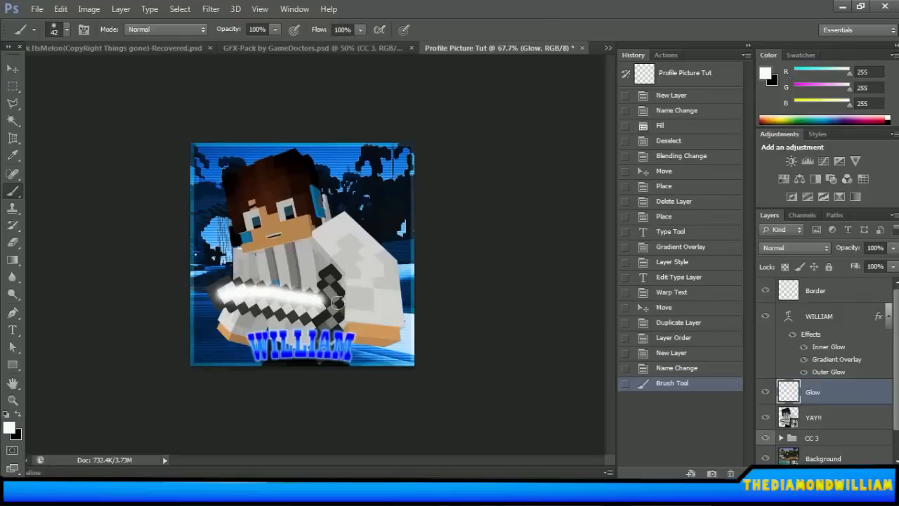
key(ctrl+z)
scroll(211, 301, up, 2)
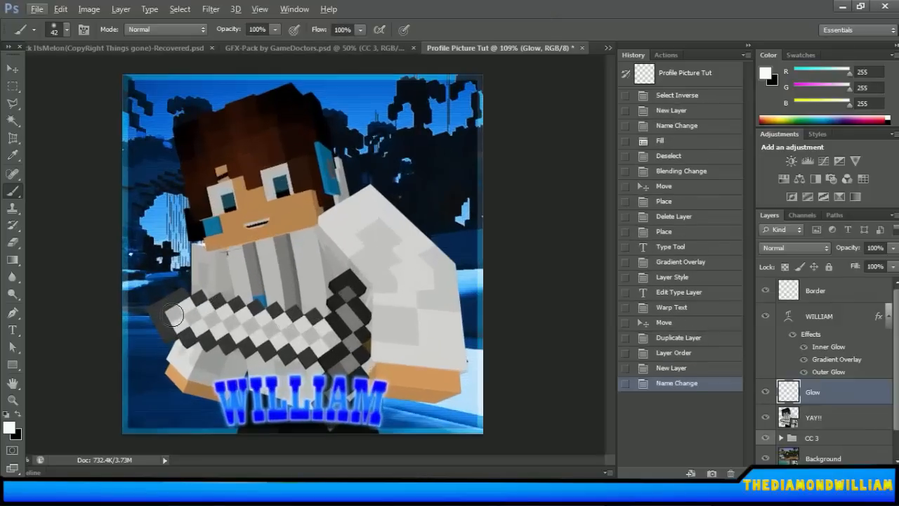
click(174, 315)
shift+click(322, 337)
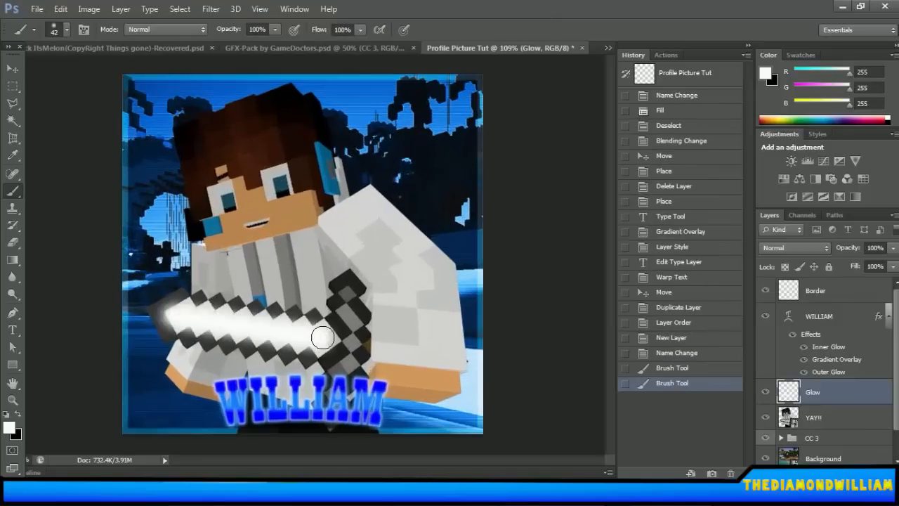
scroll(302, 254, down, 1)
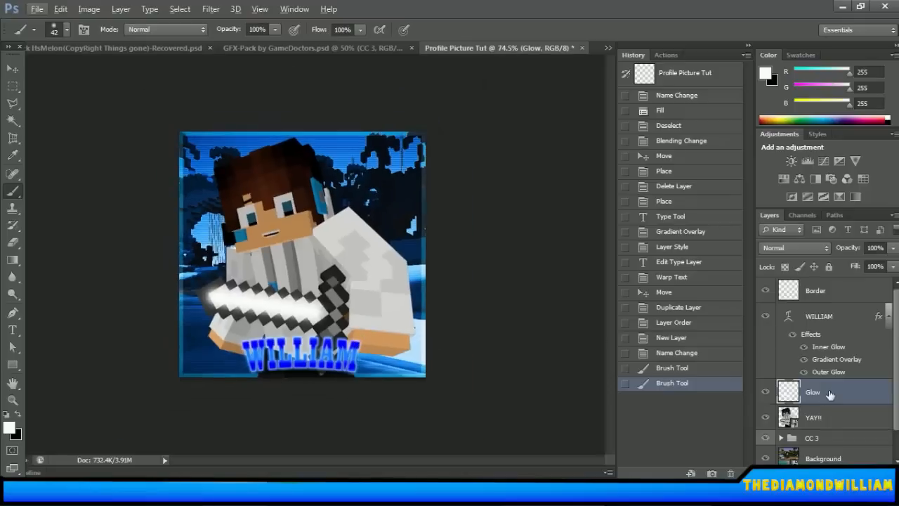
Try a Gaussian Blur with a 29.1 pixel radius and the Overlay blend mode on the Glow layer
click(211, 9)
mouse_move(246, 104)
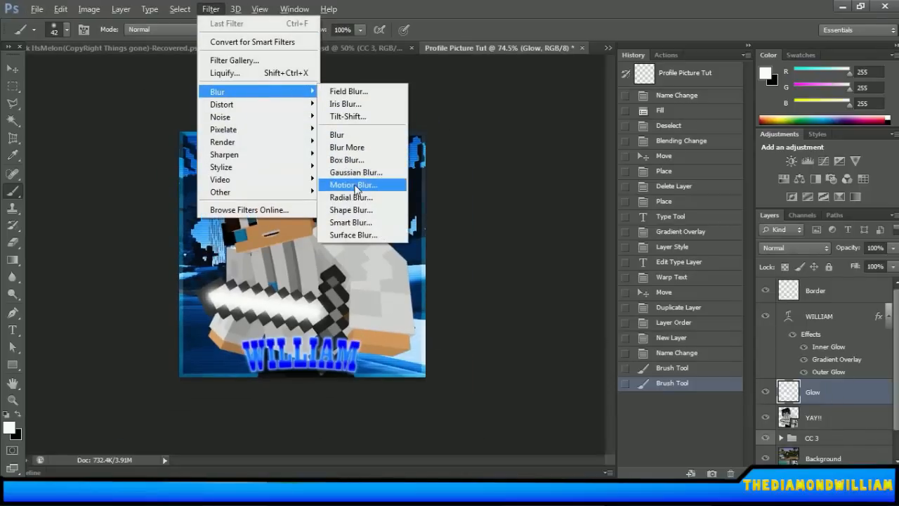
click(360, 172)
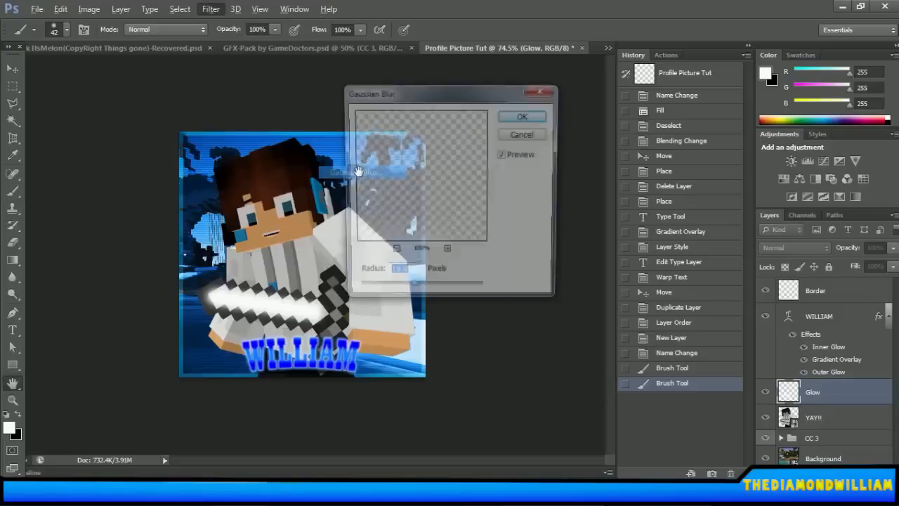
mouse_move(427, 294)
mouse_down()
mouse_move(408, 293)
mouse_move(417, 294)
mouse_up()
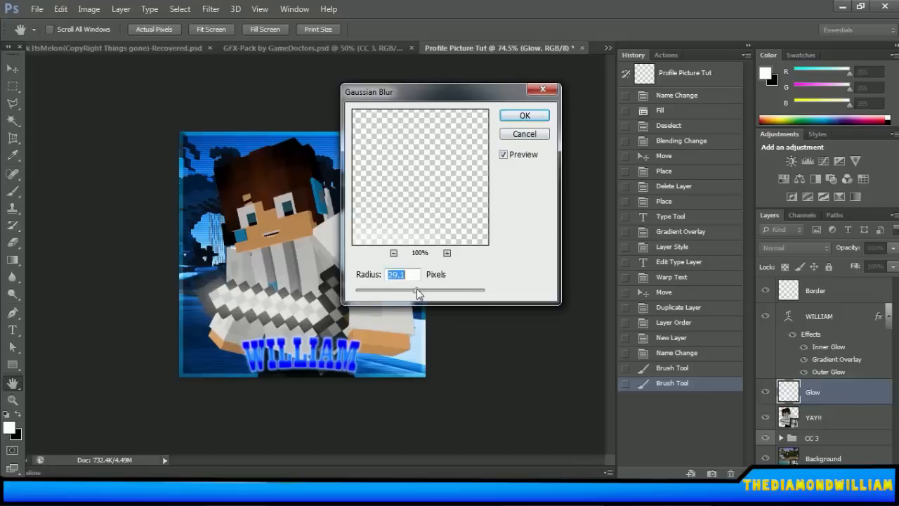
click(533, 117)
click(772, 247)
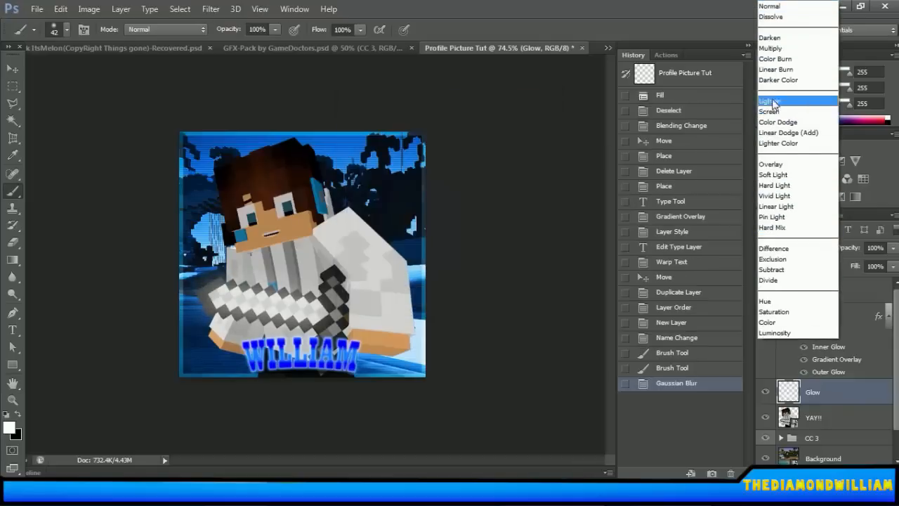
click(795, 164)
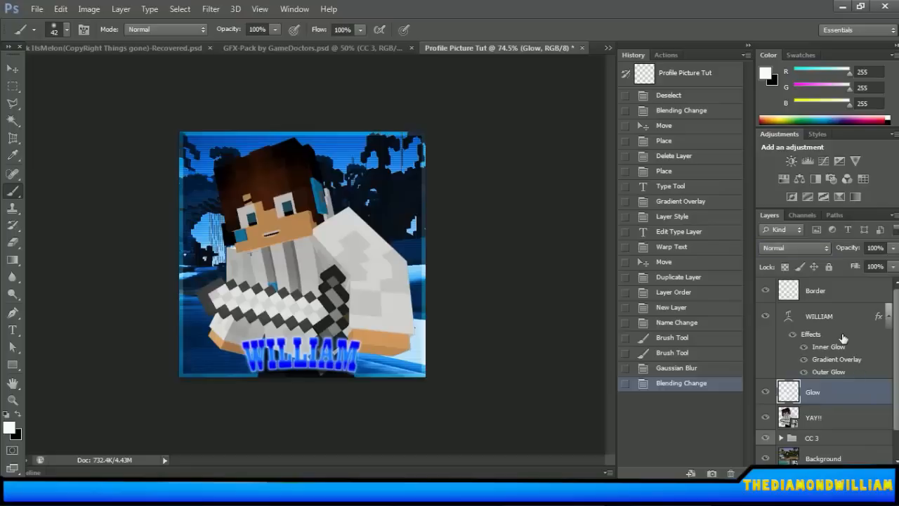
Undo the Glow layer's blending change and Gaussian Blur, going back to the second brush stroke
key(ctrl+z)
drag(220, 296, 275, 300)
key(ctrl+z)
key(ctrl+z)
key(ctrl+z)
click(675, 344)
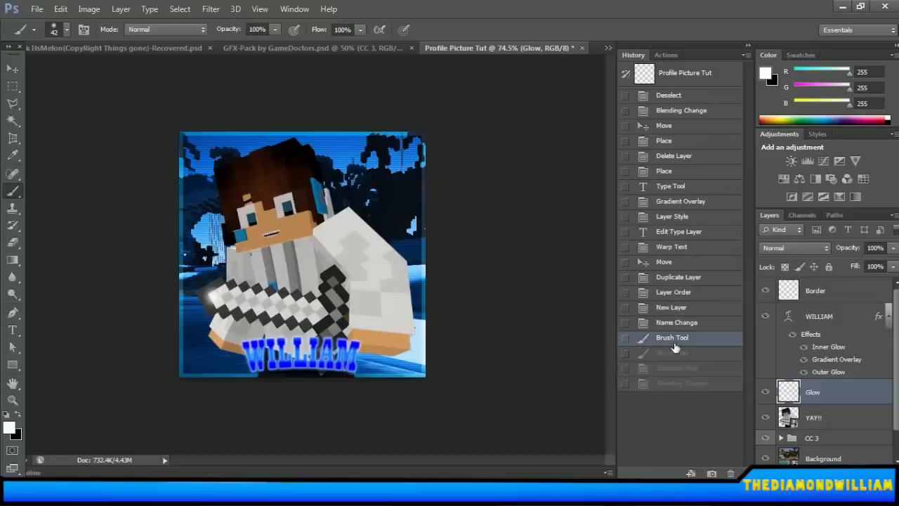
click(665, 354)
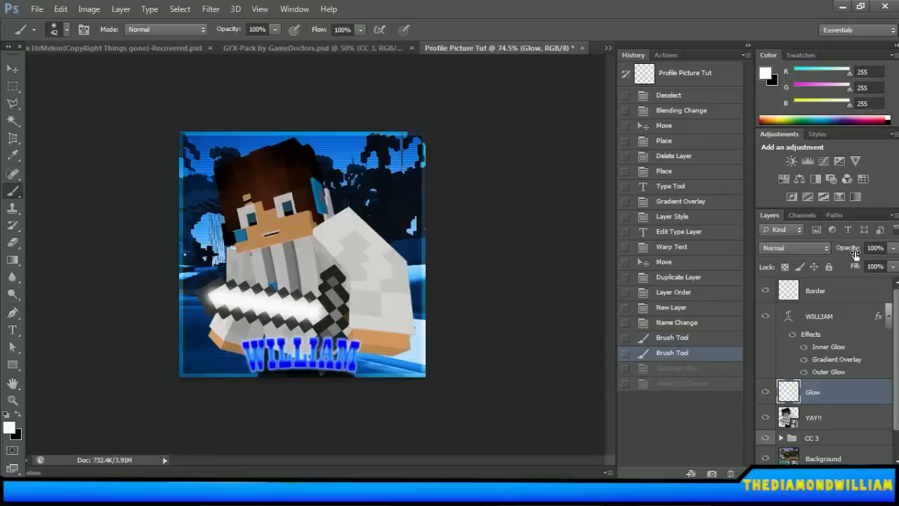
Set the Glow layer's blend mode to Overlay and its opacity to 78%
click(810, 248)
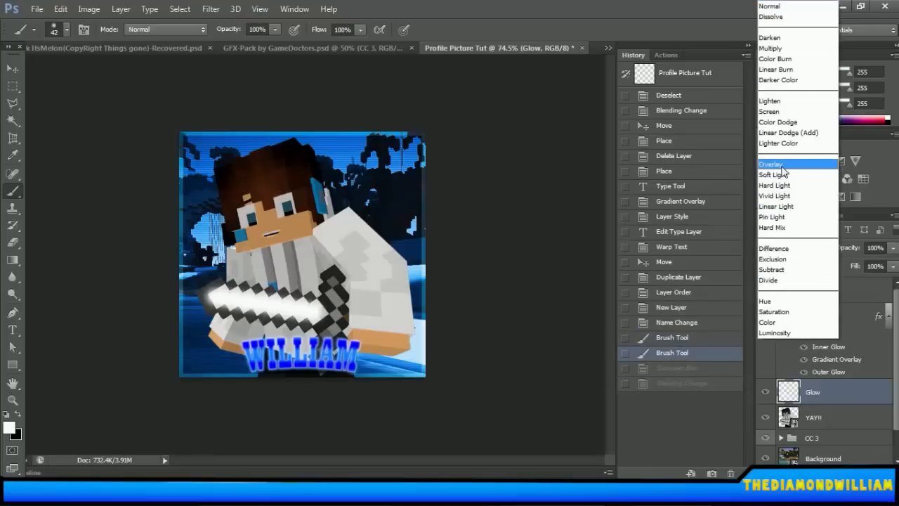
click(781, 165)
drag(892, 248, 878, 267)
click(844, 394)
click(204, 8)
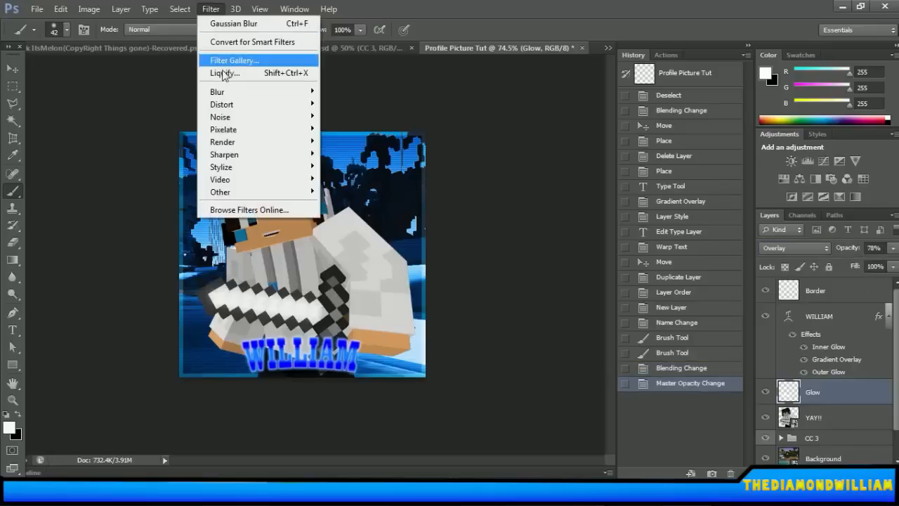
mouse_move(234, 92)
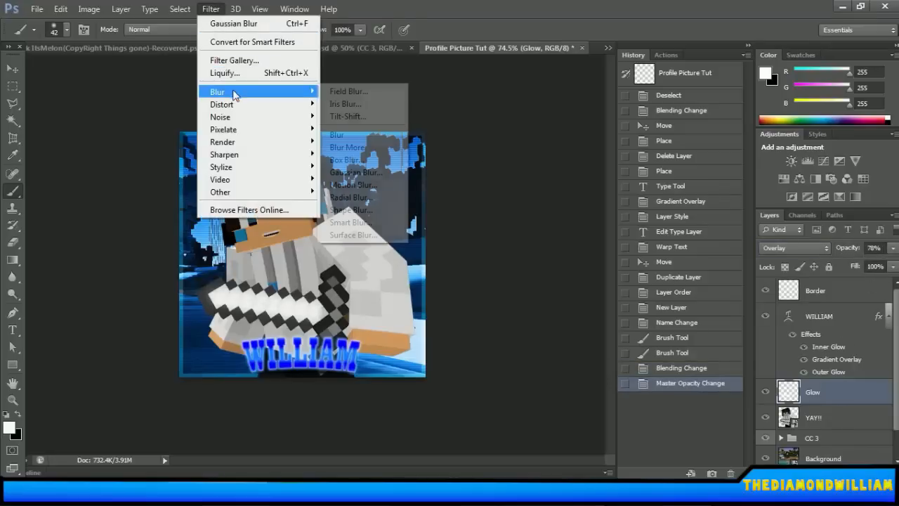
click(356, 172)
drag(418, 295, 458, 295)
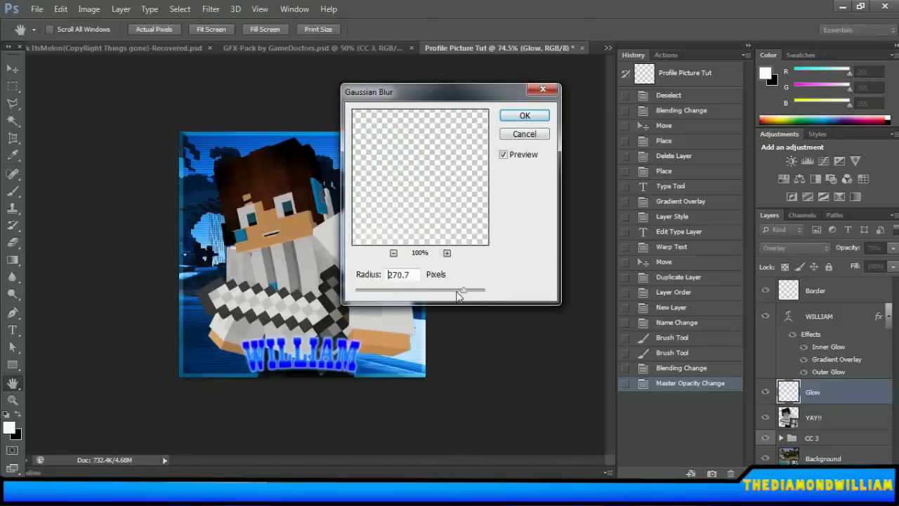
click(523, 133)
Reset the Glow layer to Normal blending at 100% opacity and apply the plain Blur filter to it
click(794, 246)
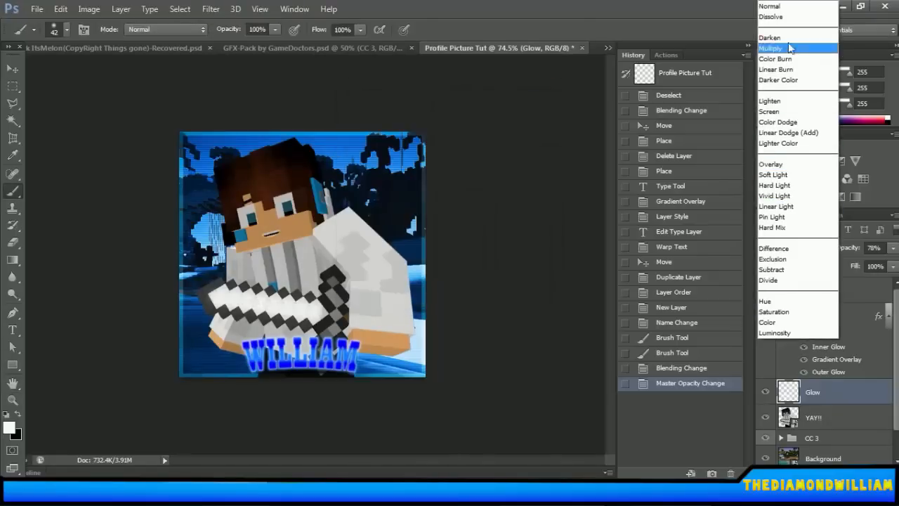
click(790, 48)
click(211, 8)
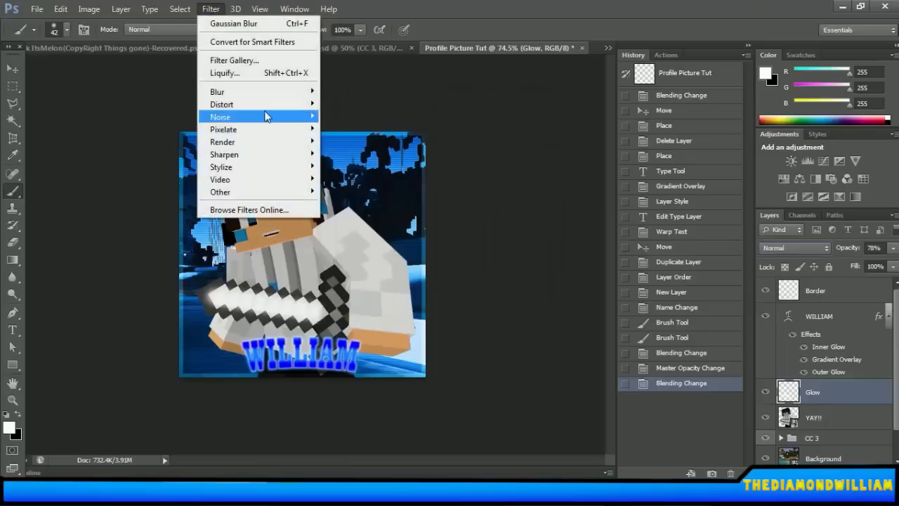
mouse_move(278, 92)
click(338, 136)
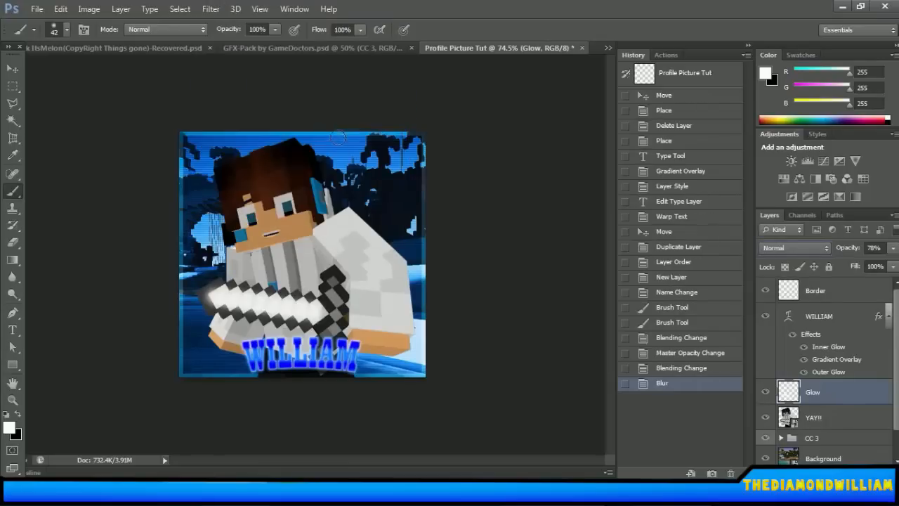
key(0)
Apply a Gaussian Blur to the Glow layer to spread the white stroke into a soft glow, and check the result on the sword
click(211, 8)
mouse_move(272, 94)
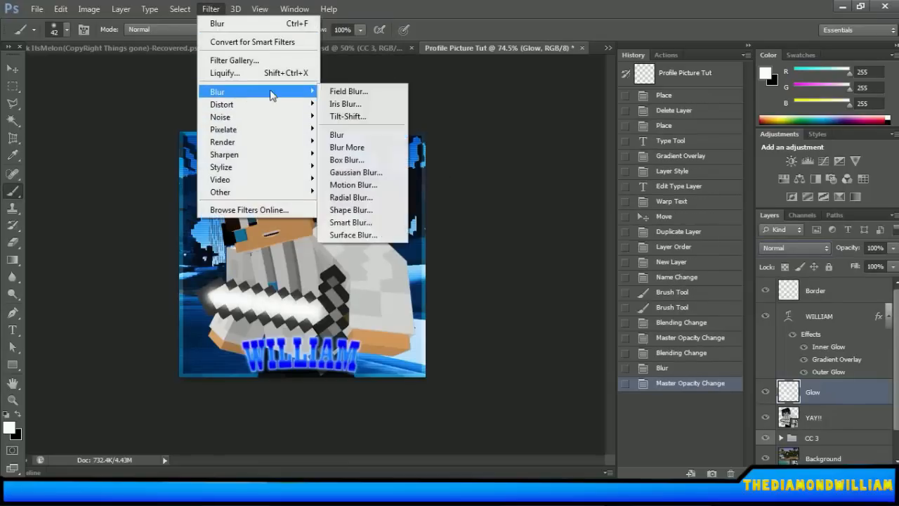
click(367, 172)
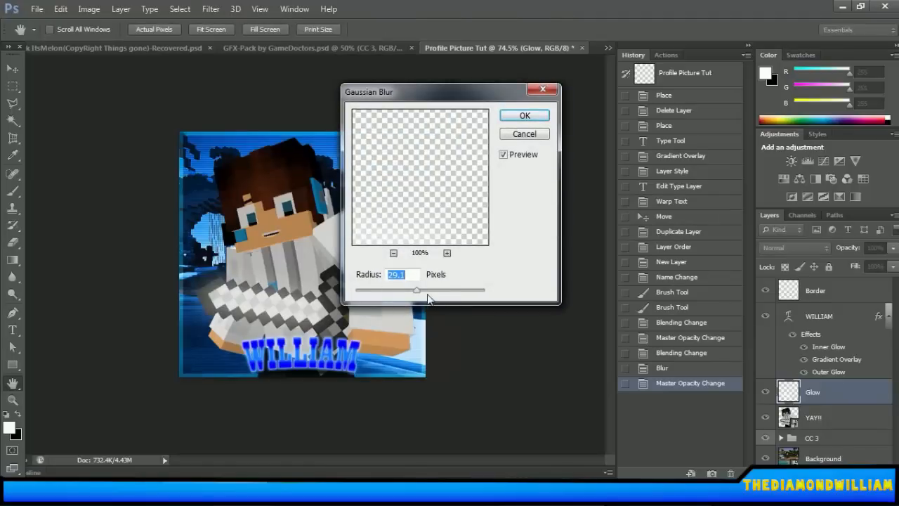
mouse_move(427, 298)
mouse_down()
mouse_move(414, 294)
mouse_move(423, 296)
mouse_up()
click(523, 115)
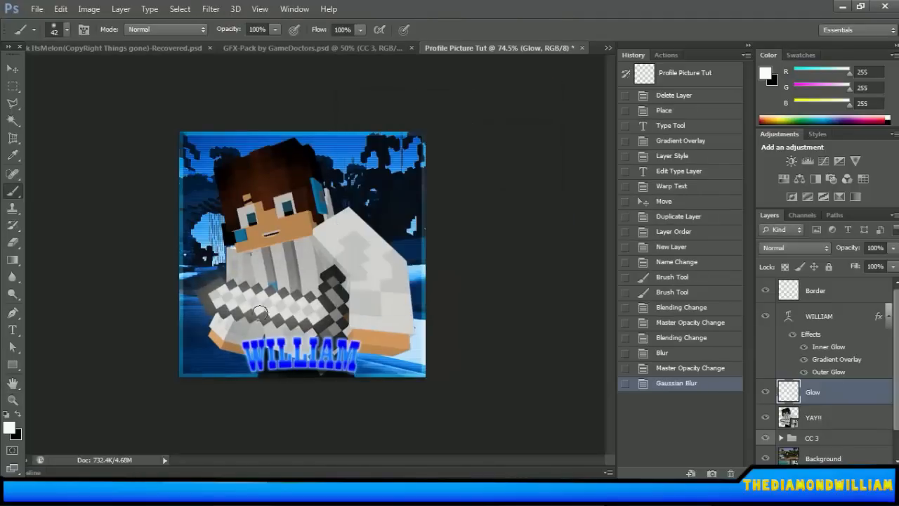
scroll(301, 289, down, 1)
scroll(291, 297, up, 3)
scroll(267, 231, down, 2)
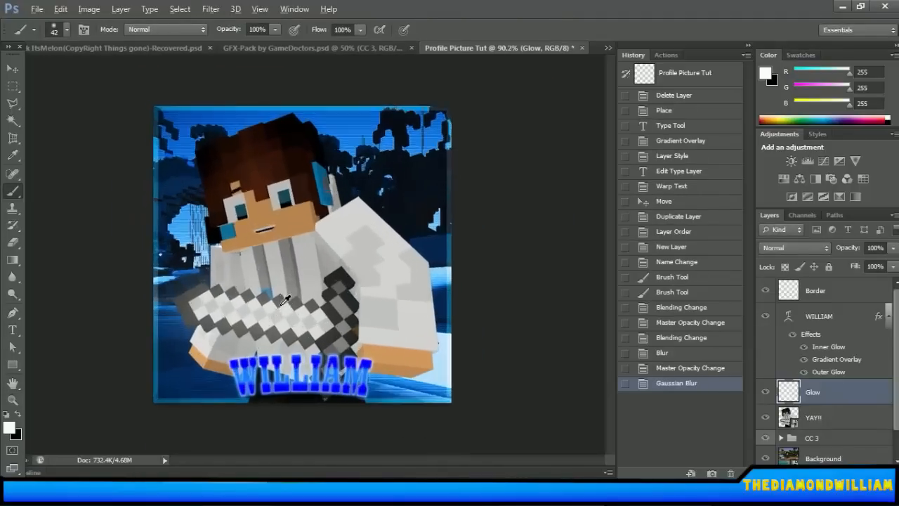
scroll(233, 233, up, 1)
Open the YAY!! layer's blending options and add an Outer Glow effect to the character
right_click(808, 416)
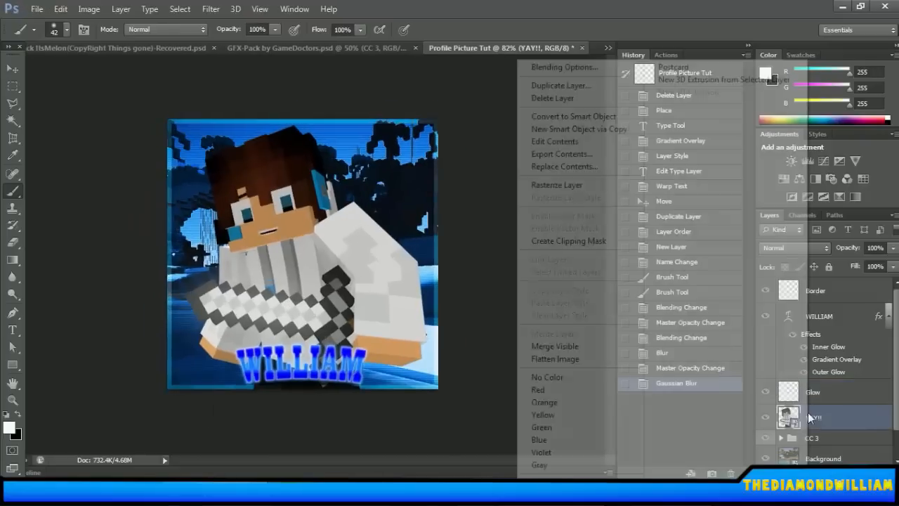
click(825, 419)
right_click(825, 419)
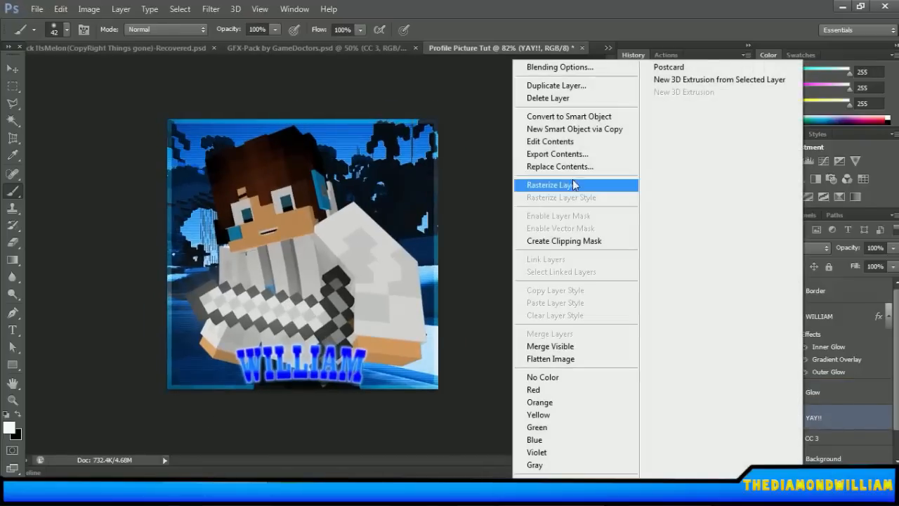
click(561, 74)
drag(590, 130, 480, 114)
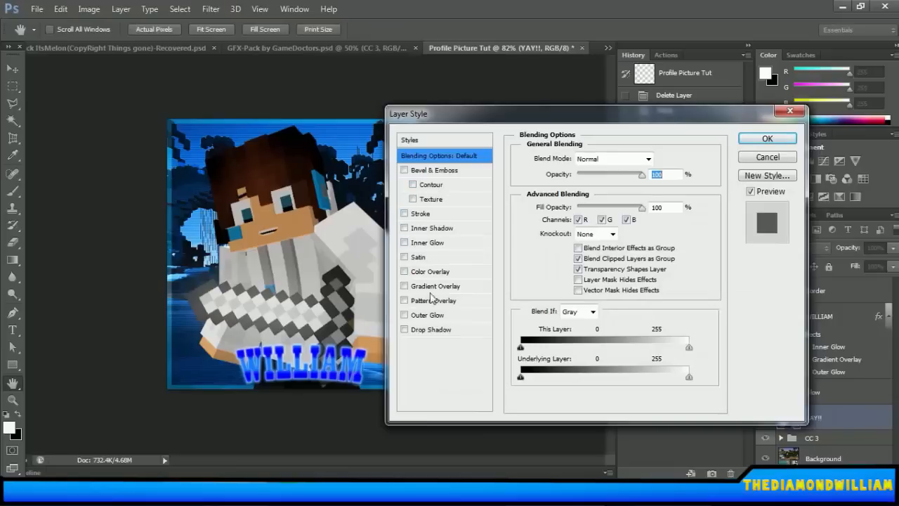
click(433, 320)
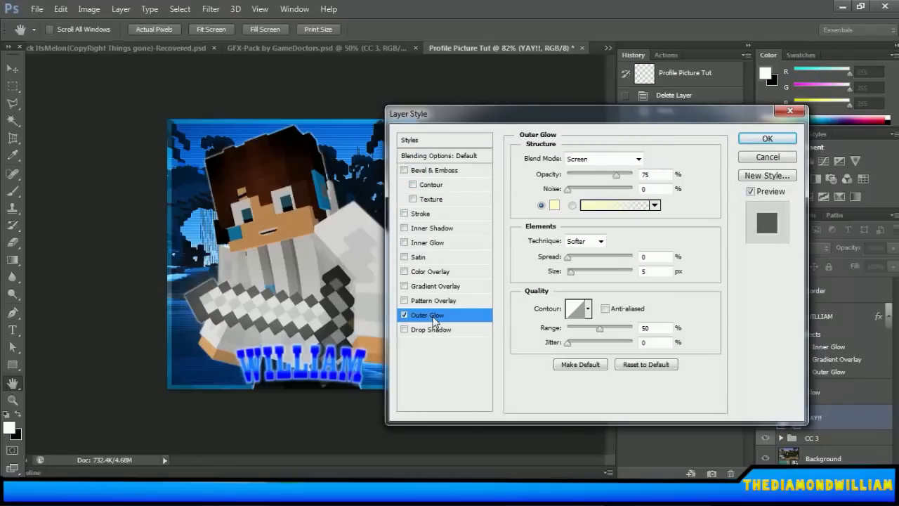
Set the character's outer glow colour to #fefefe, its spread to 10% and its size to 24 px, and apply it
click(554, 205)
drag(500, 234, 460, 235)
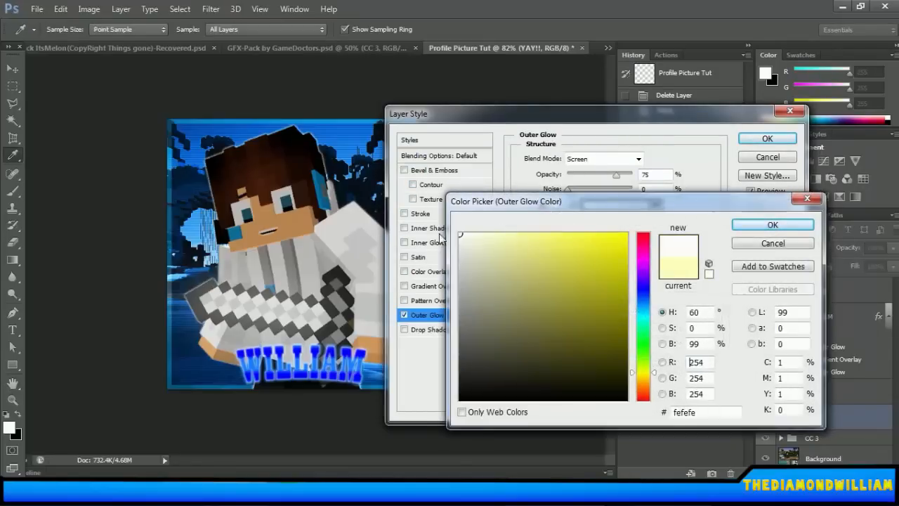
click(772, 225)
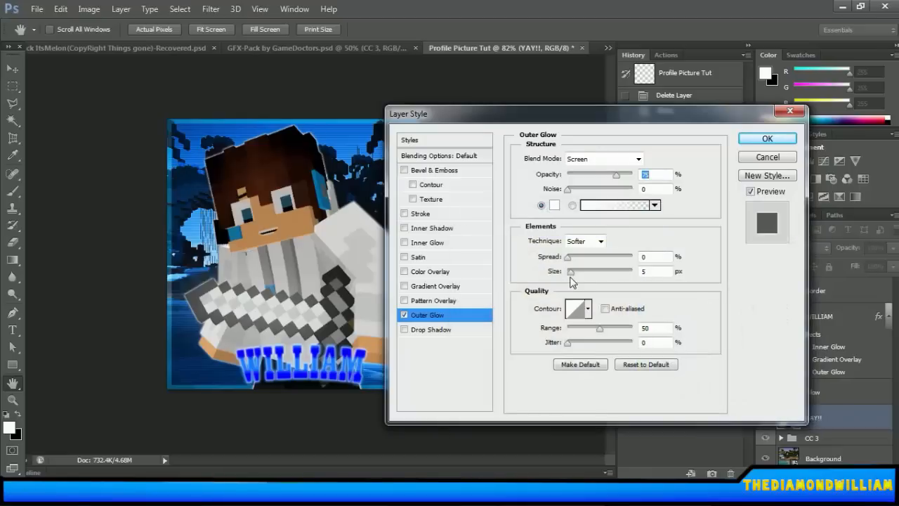
mouse_move(570, 273)
mouse_down()
mouse_move(589, 272)
mouse_move(574, 257)
mouse_move(578, 271)
mouse_up()
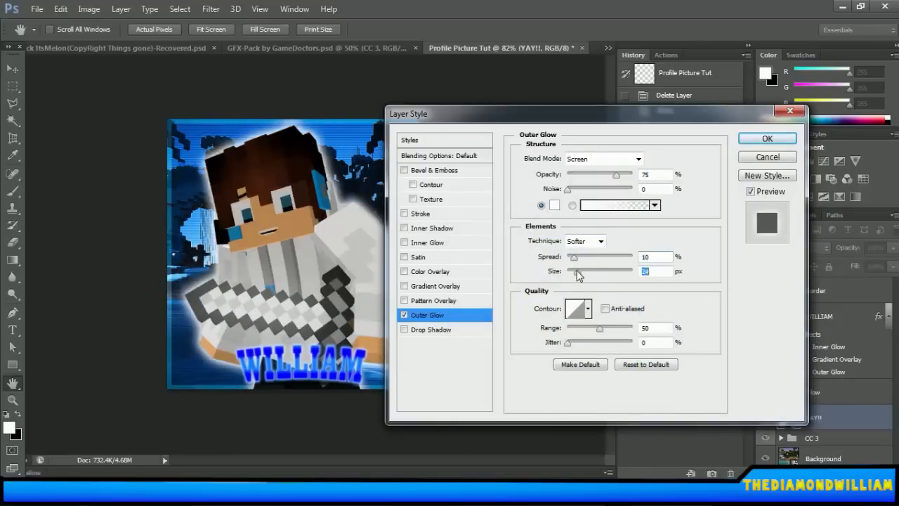
click(786, 140)
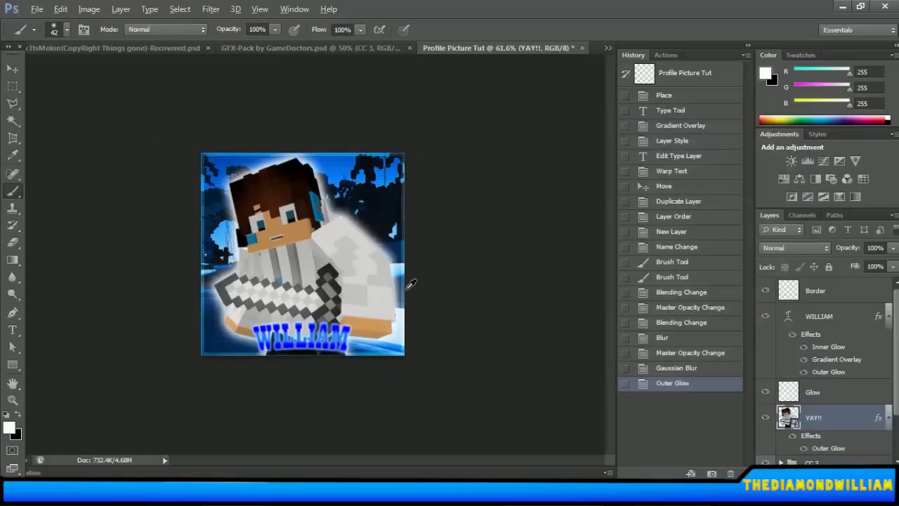
Examine the character's outer glow against the whole picture at several magnifications
key(alt)
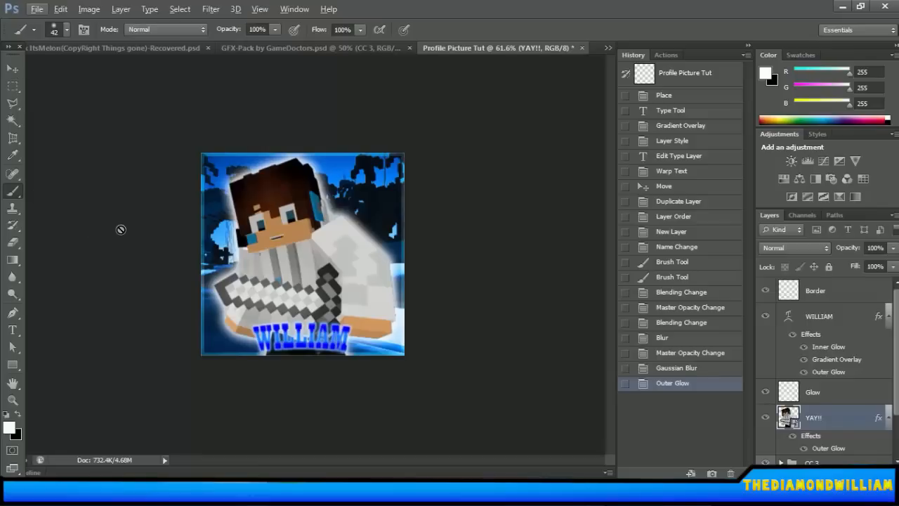
scroll(449, 250, down, 1)
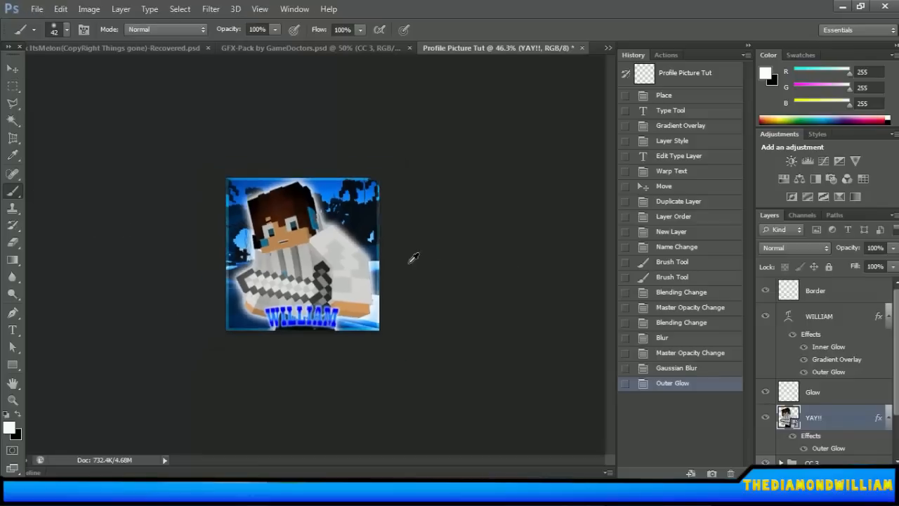
scroll(412, 257, up, 1)
click(12, 68)
scroll(440, 327, up, 1)
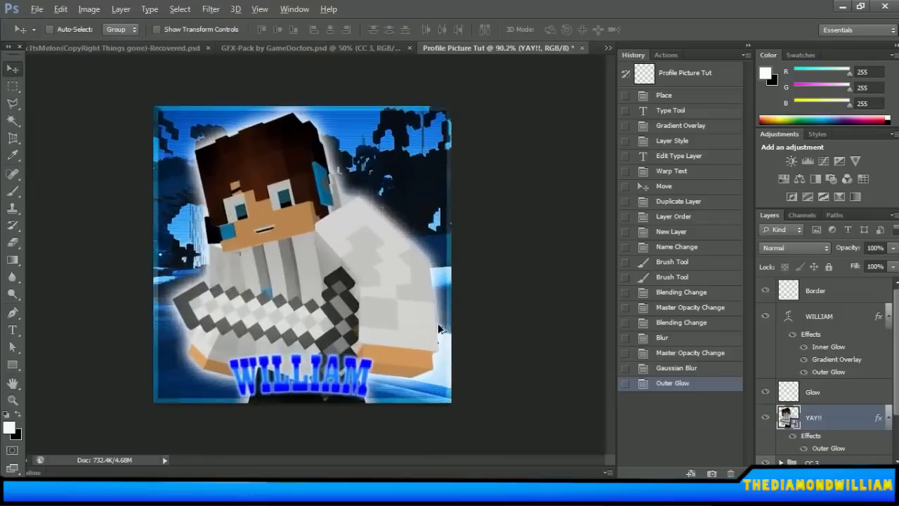
scroll(439, 327, down, 2)
scroll(438, 329, up, 1)
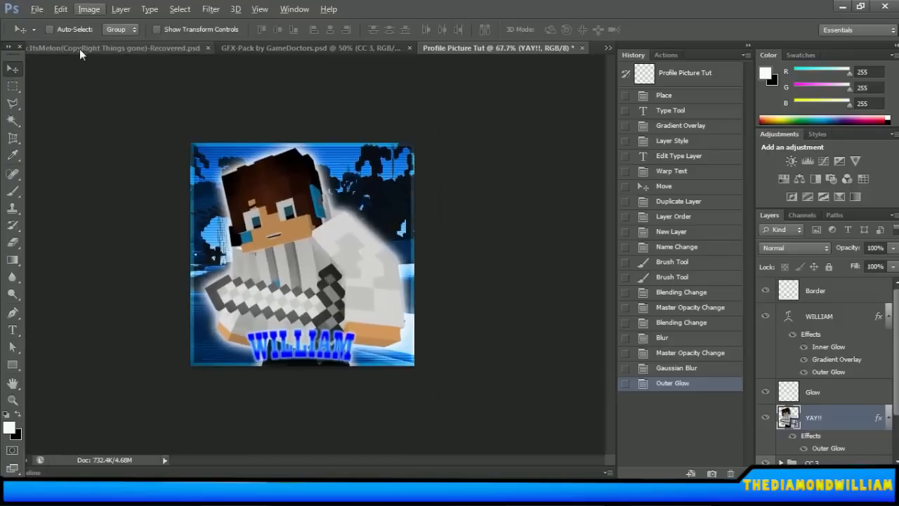
Compare the picture with and without the Border layer and leave that layer hidden
click(836, 287)
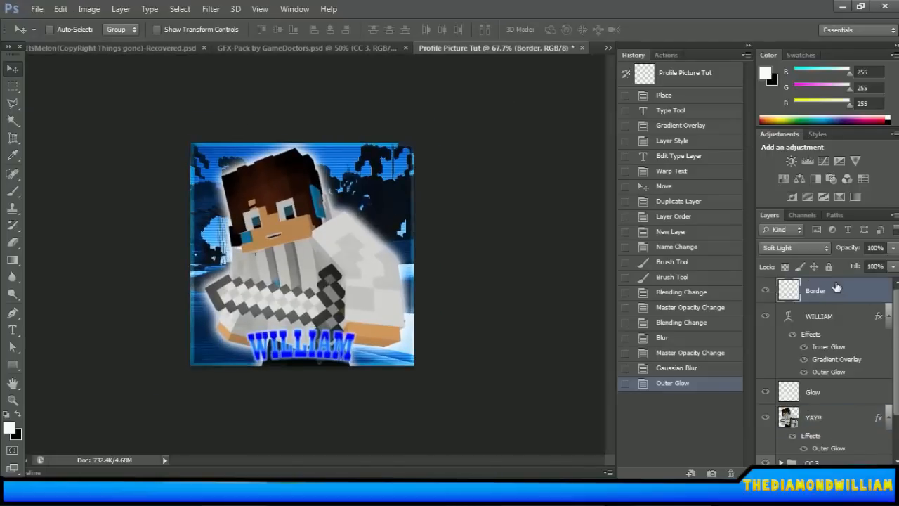
click(766, 290)
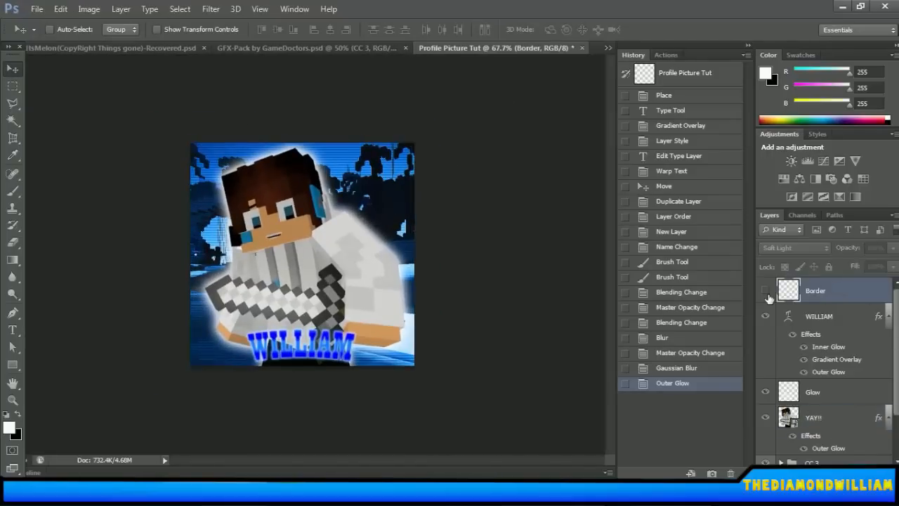
click(765, 290)
click(608, 48)
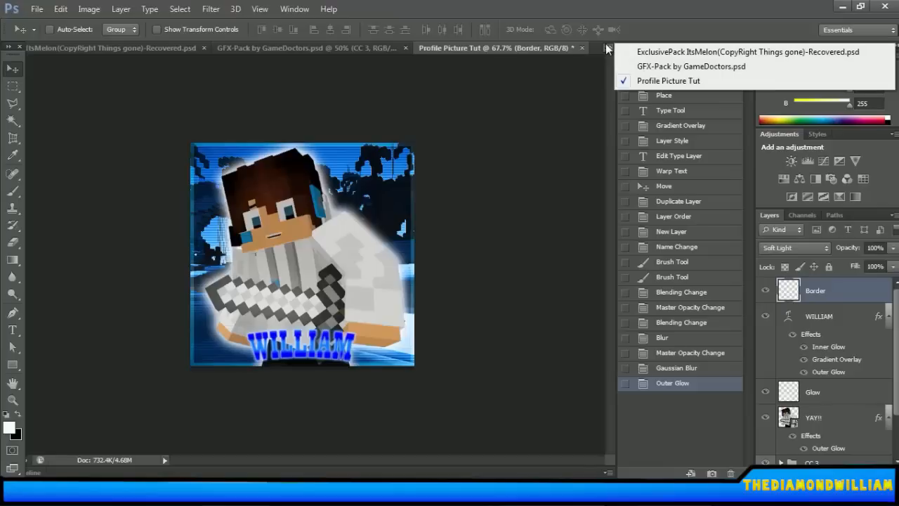
click(636, 80)
click(766, 290)
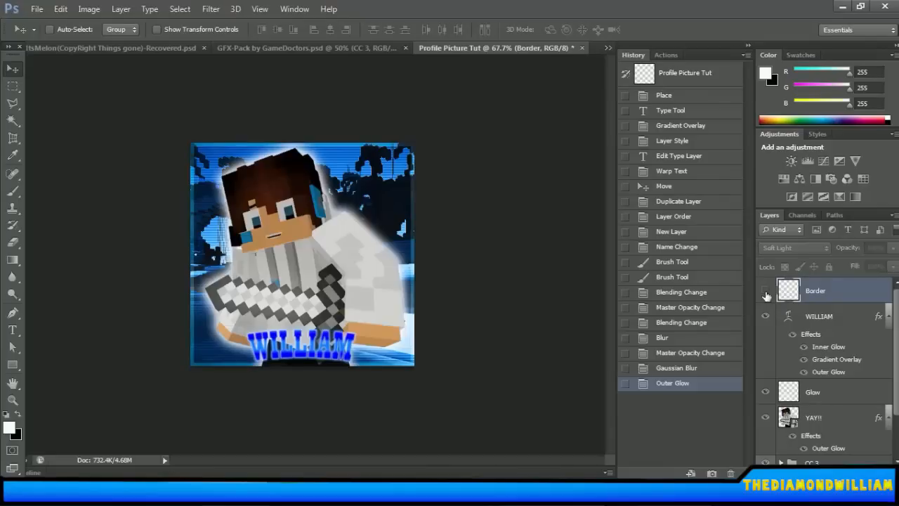
In the ExclusivePack document, expand and show the Banner Outlines group, and make its Text Red copy and Light Vignette layers visible
click(609, 48)
click(640, 52)
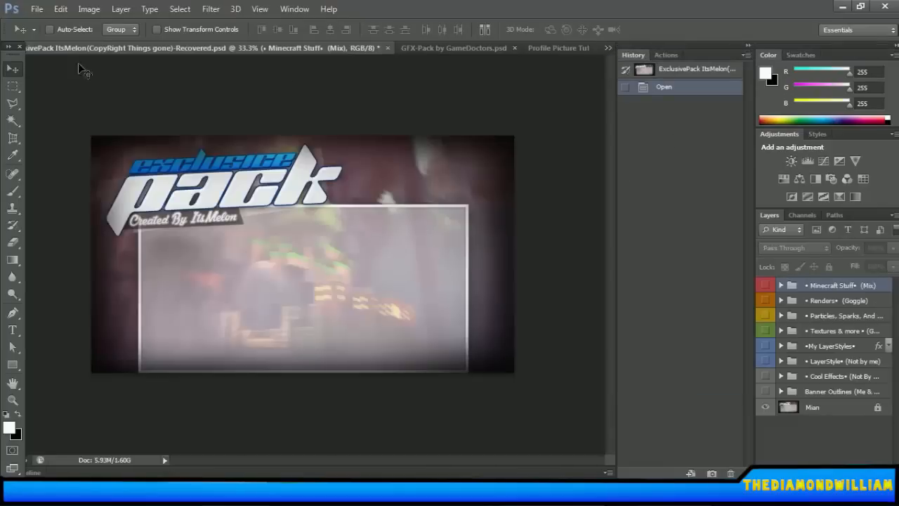
click(780, 391)
click(764, 391)
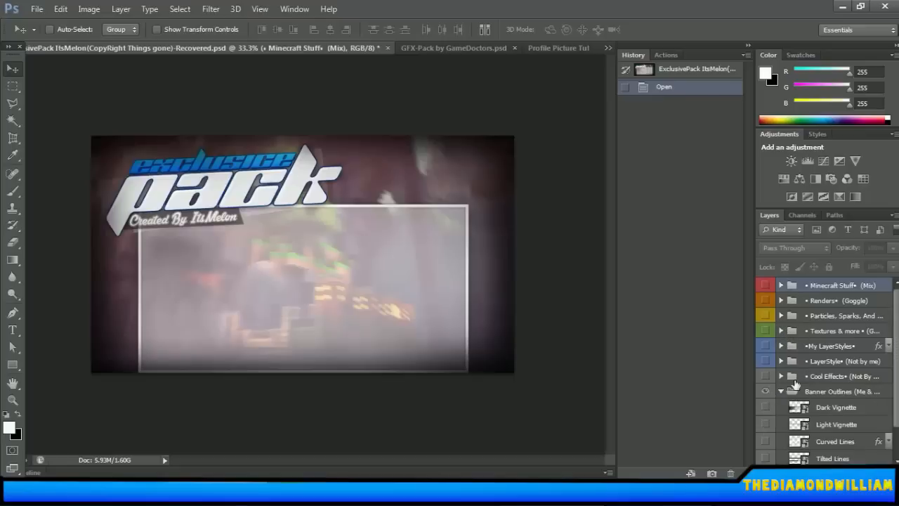
scroll(794, 372, down, 1)
scroll(858, 374, down, 1)
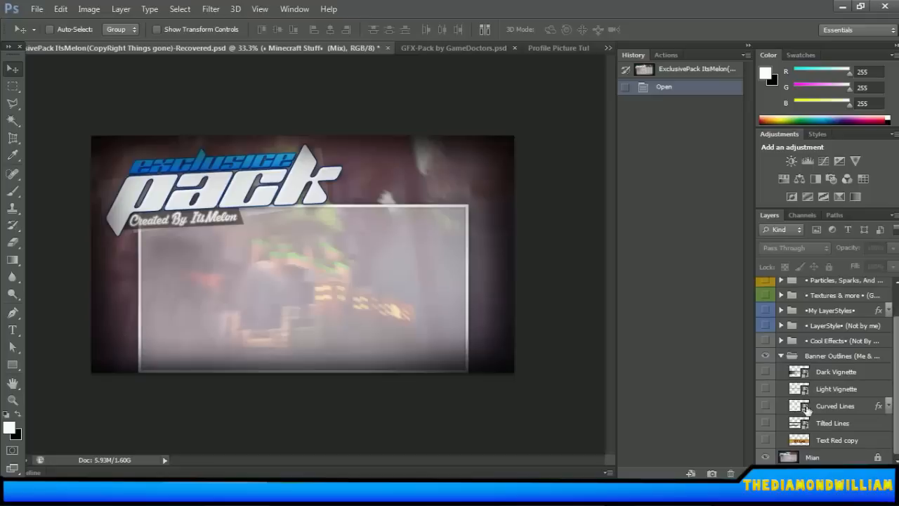
click(765, 440)
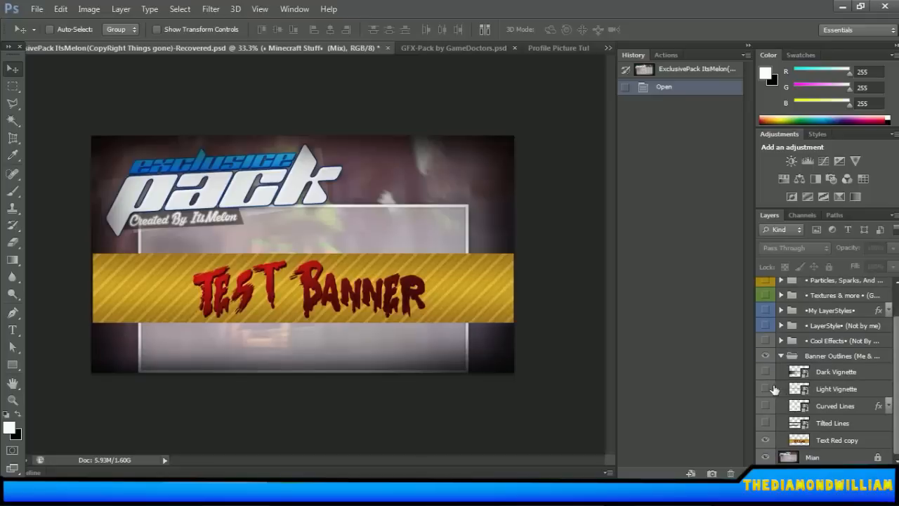
click(766, 389)
Duplicate the Light Vignette layer into the Profile Picture Tut document and switch to that document
click(839, 394)
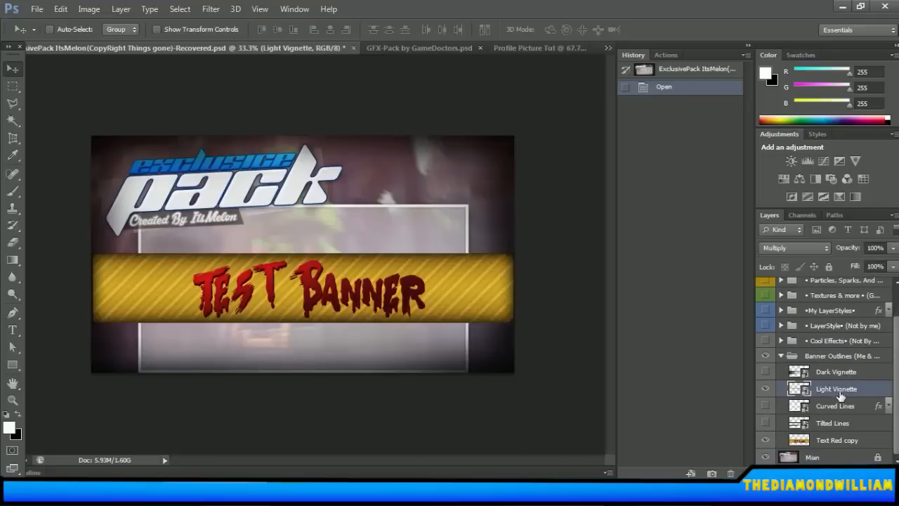
right_click(837, 390)
click(602, 85)
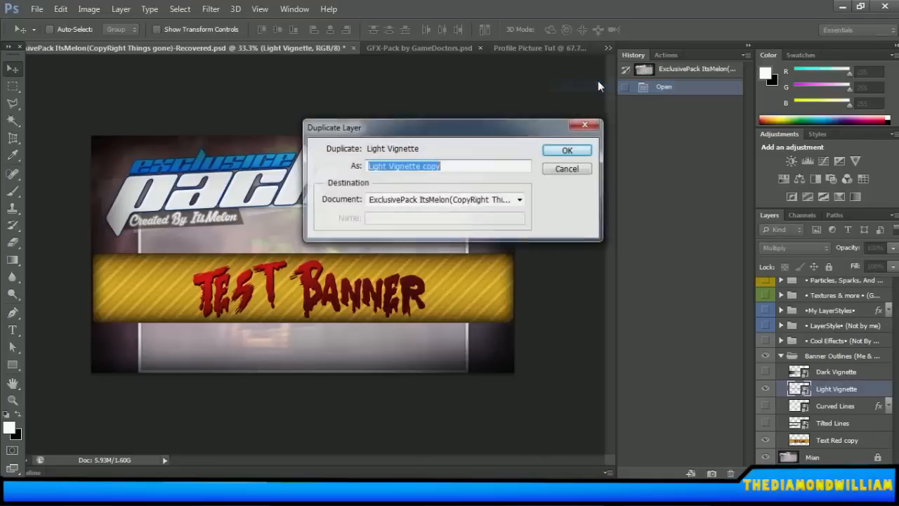
click(520, 200)
click(513, 235)
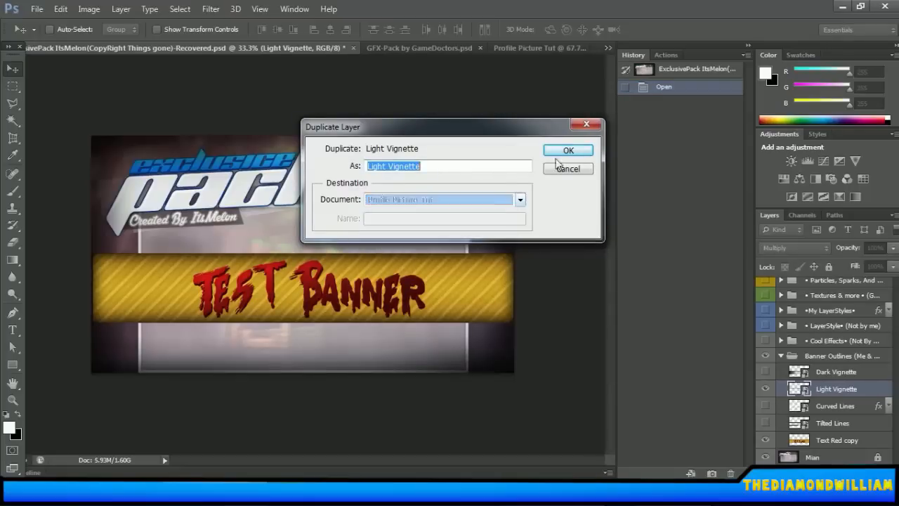
click(568, 150)
click(555, 47)
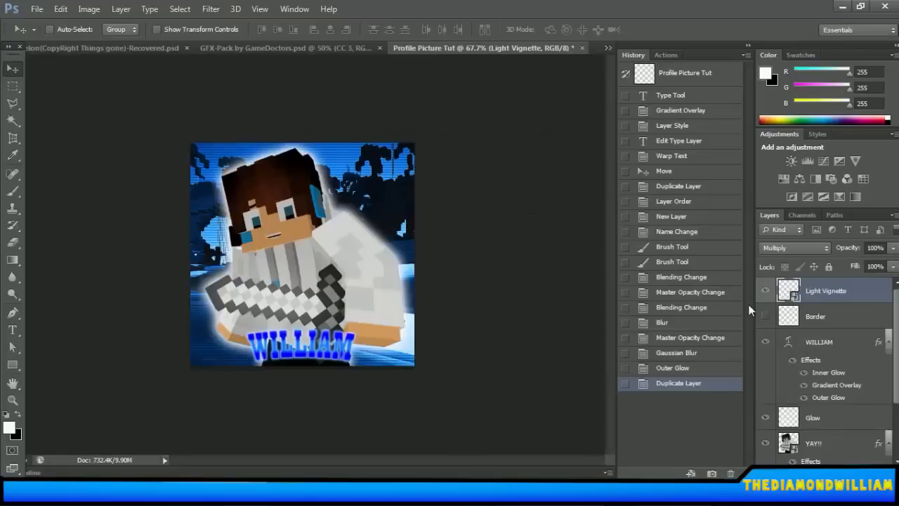
Scale the Light Vignette layer down to about 48% width and 67% height and place it over the picture
key(ctrl+minus)
key(ctrl+minus)
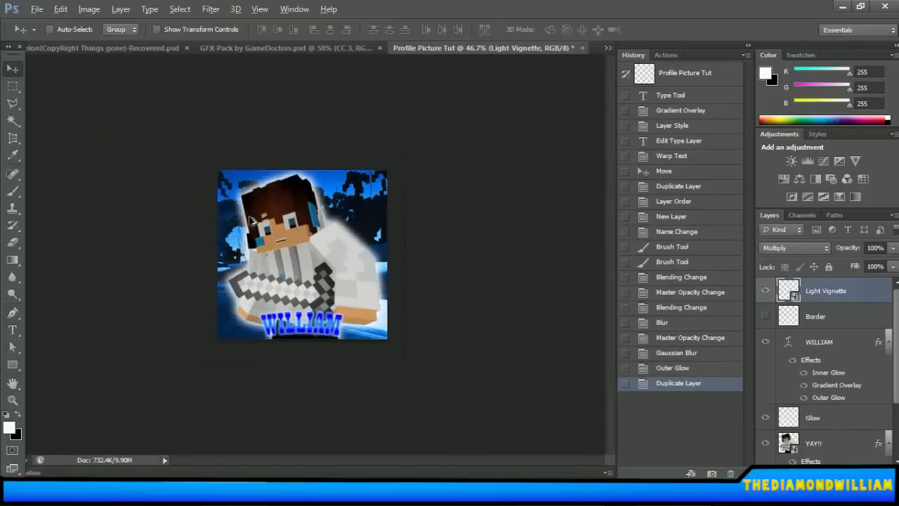
click(53, 10)
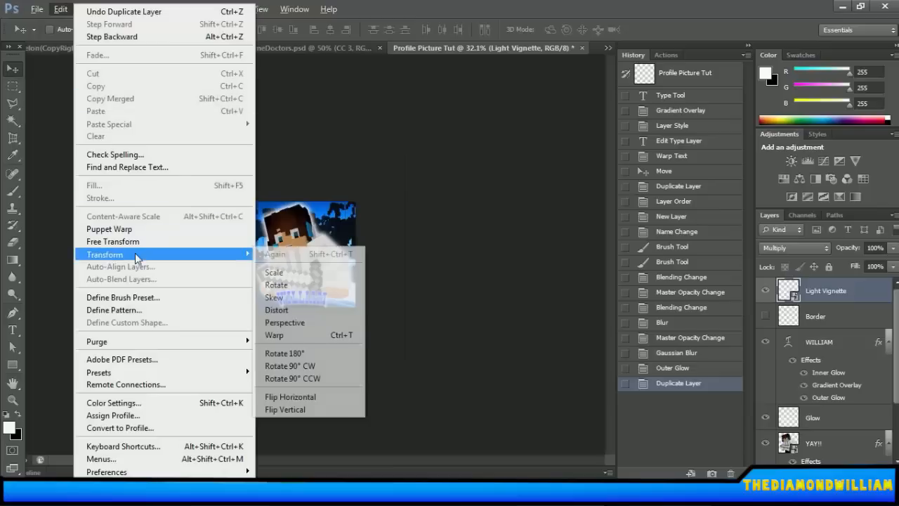
mouse_move(210, 255)
click(274, 272)
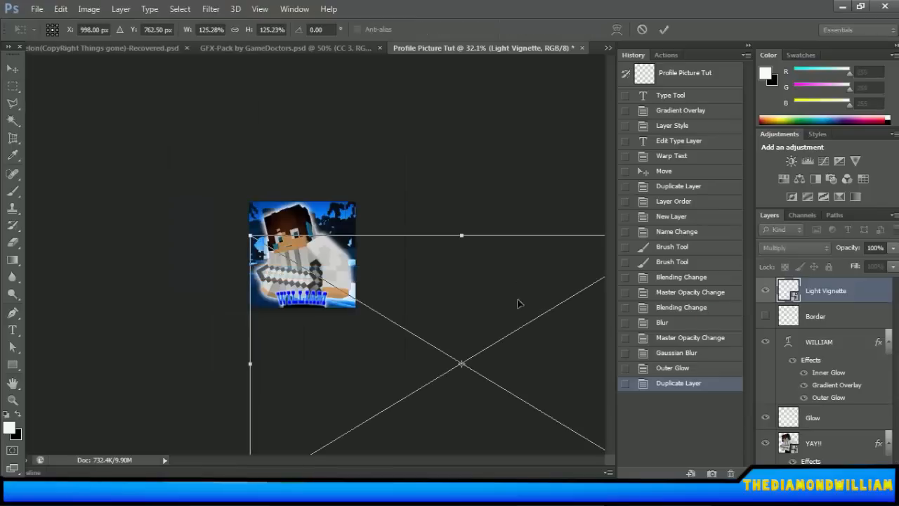
drag(550, 386, 310, 264)
drag(196, 392, 196, 272)
drag(310, 204, 353, 278)
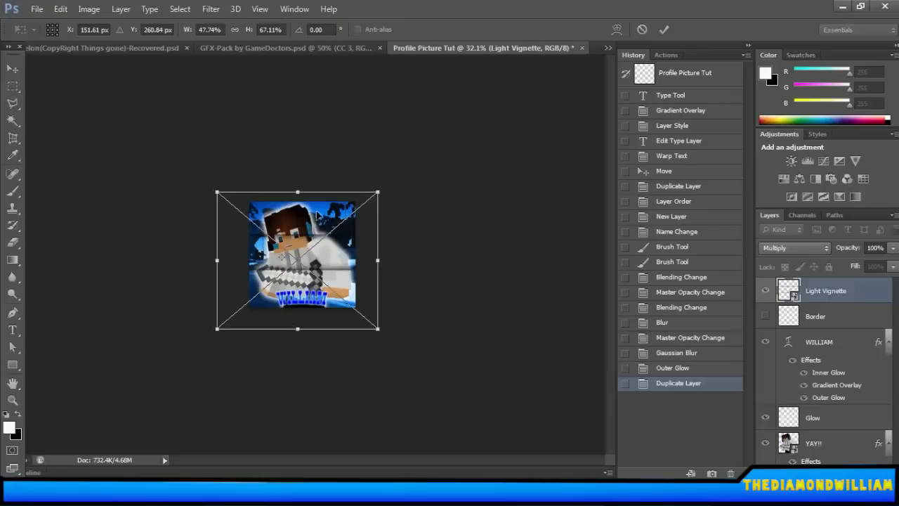
Narrow the Light Vignette to the picture's side edges, about 33% width, and extend it upward to about 91% height
scroll(344, 301, up, 1)
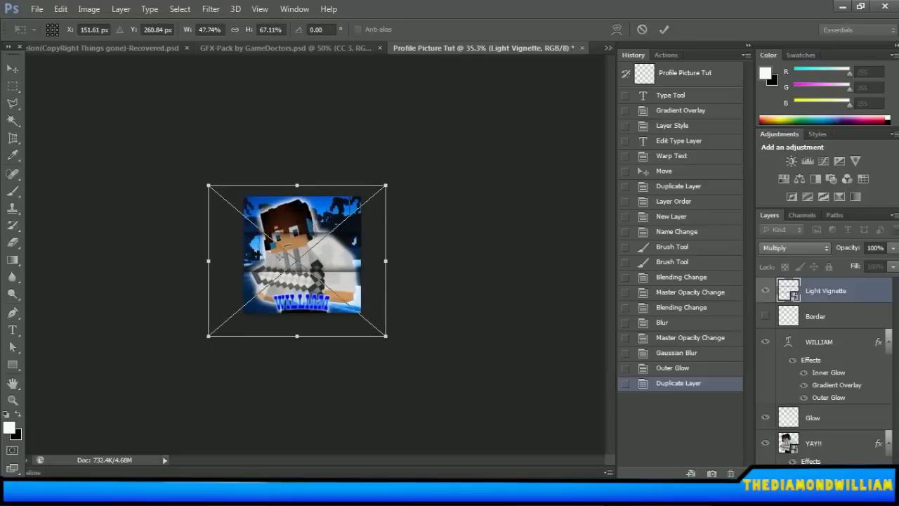
drag(385, 261, 367, 263)
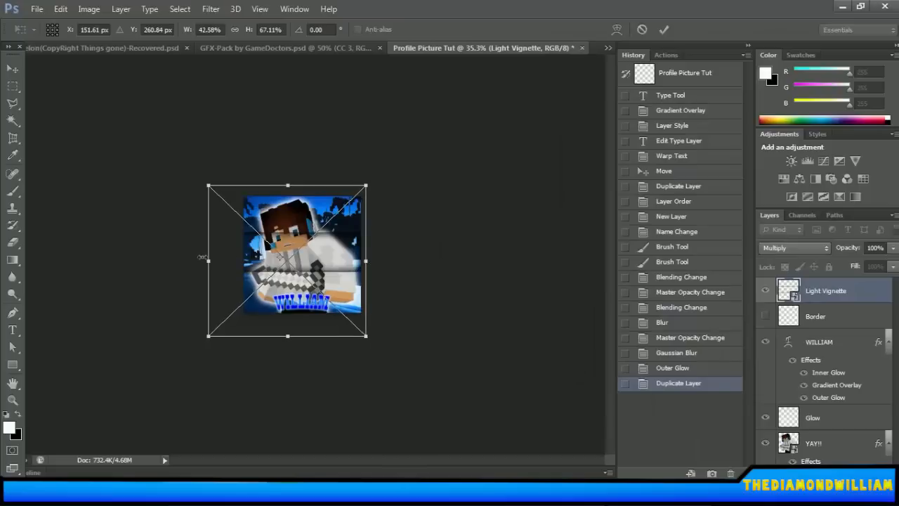
drag(202, 258, 243, 277)
drag(306, 184, 310, 133)
Stretch the Light Vignette well below the picture, to about 190% height
key(ctrl+minus)
key(ctrl+minus)
key(ctrl+minus)
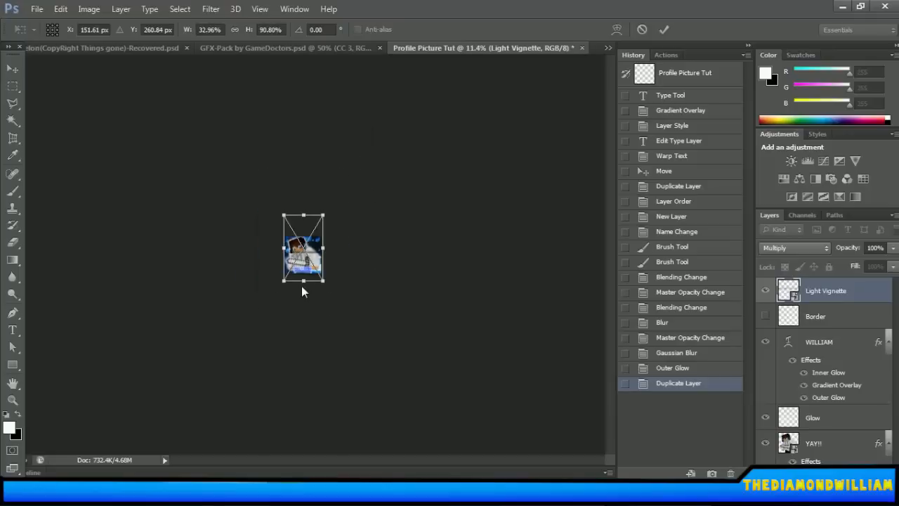
drag(304, 280, 297, 358)
Centre the Light Vignette vertically on the picture, stretch it to about 200% height and apply the transform
scroll(320, 267, up, 6)
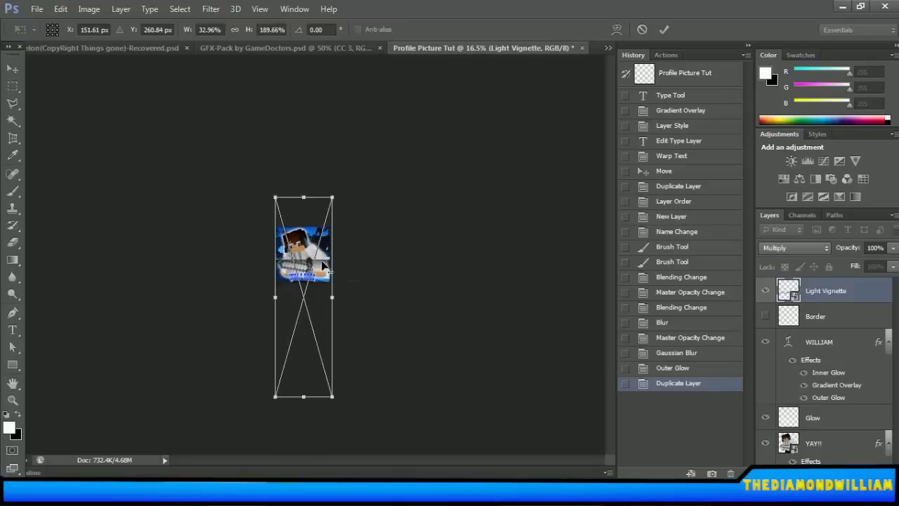
drag(323, 299, 344, 200)
scroll(371, 284, down, 4)
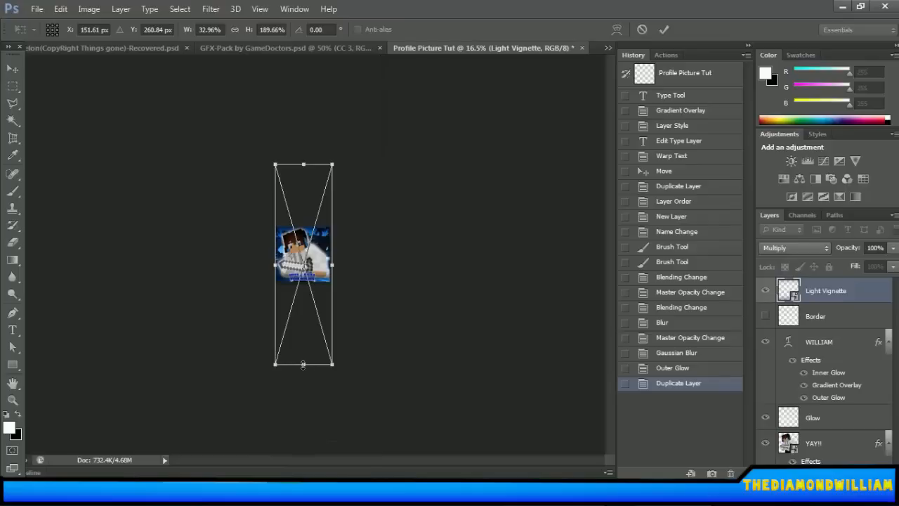
drag(303, 364, 302, 375)
scroll(303, 336, up, 3)
scroll(302, 326, up, 2)
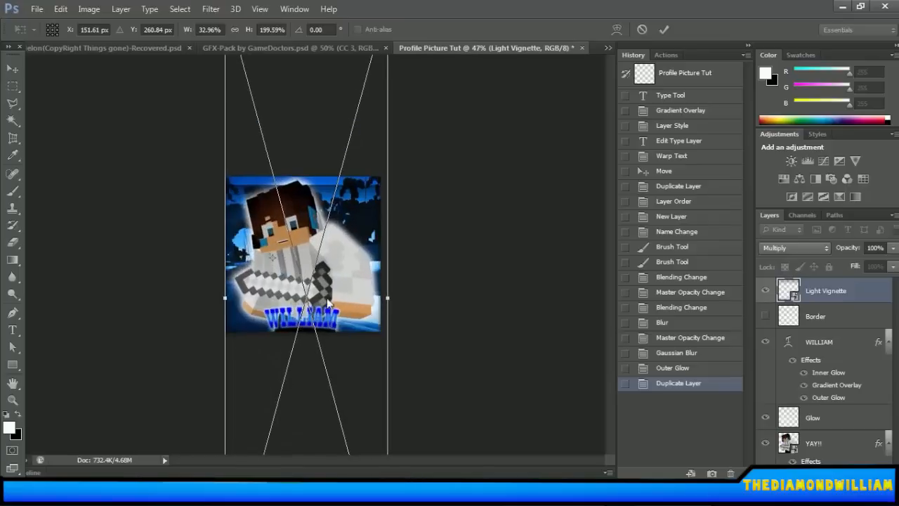
mouse_move(327, 281)
mouse_down()
mouse_move(330, 231)
mouse_move(327, 287)
mouse_move(333, 278)
mouse_up()
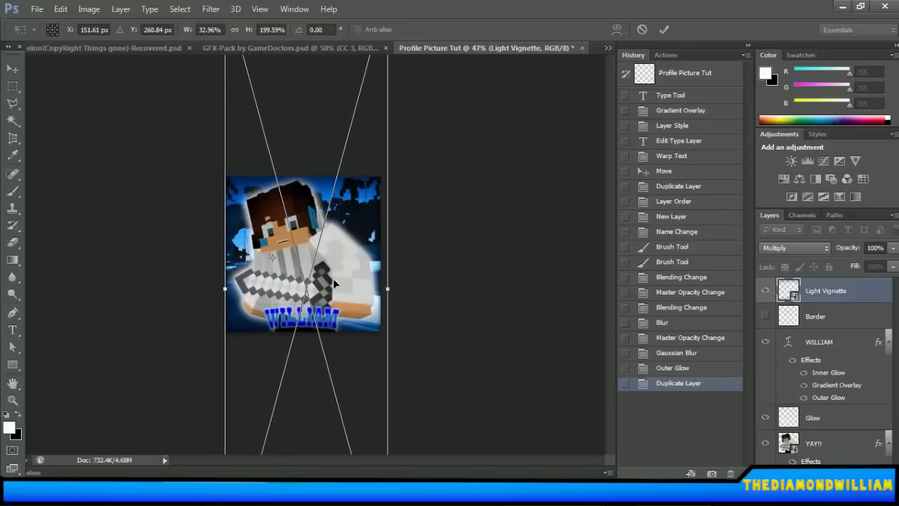
key(Return)
Add a Gradient Overlay to the Light Vignette layer's style, leaving Color Overlay disabled
right_click(839, 290)
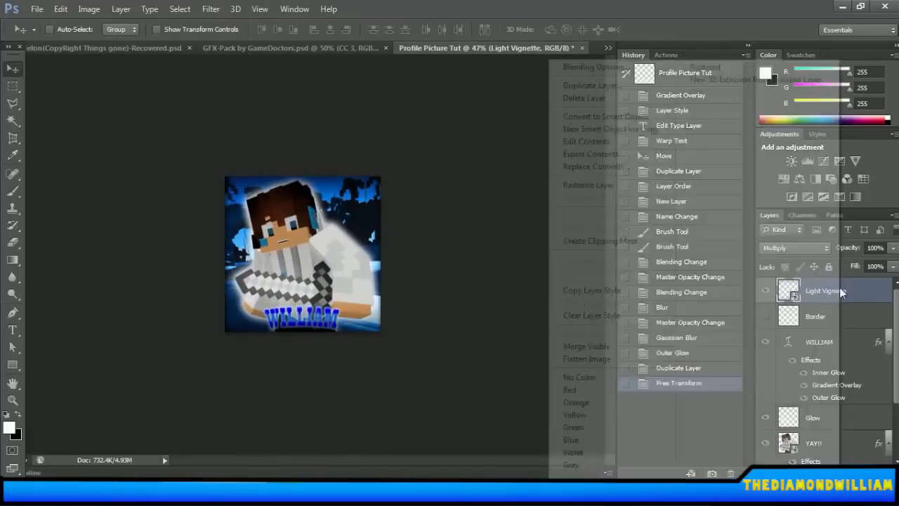
click(620, 70)
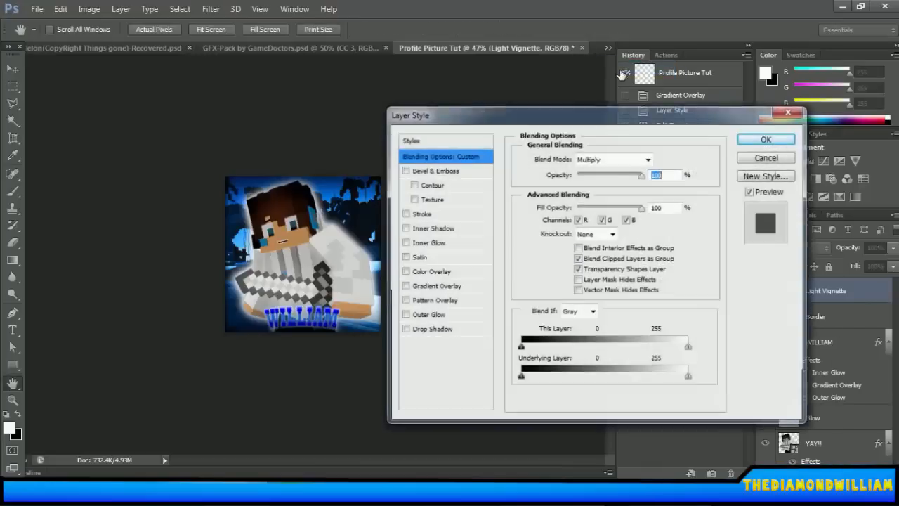
click(430, 272)
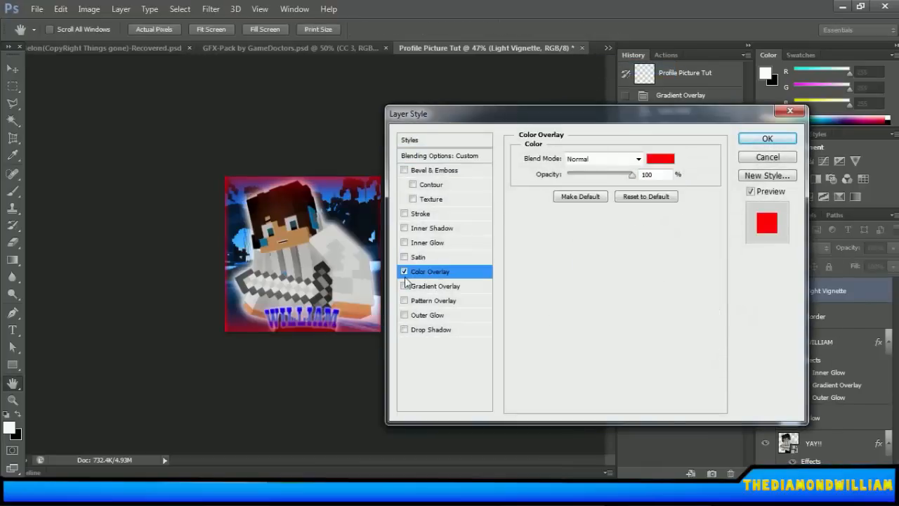
click(404, 286)
click(404, 272)
click(419, 286)
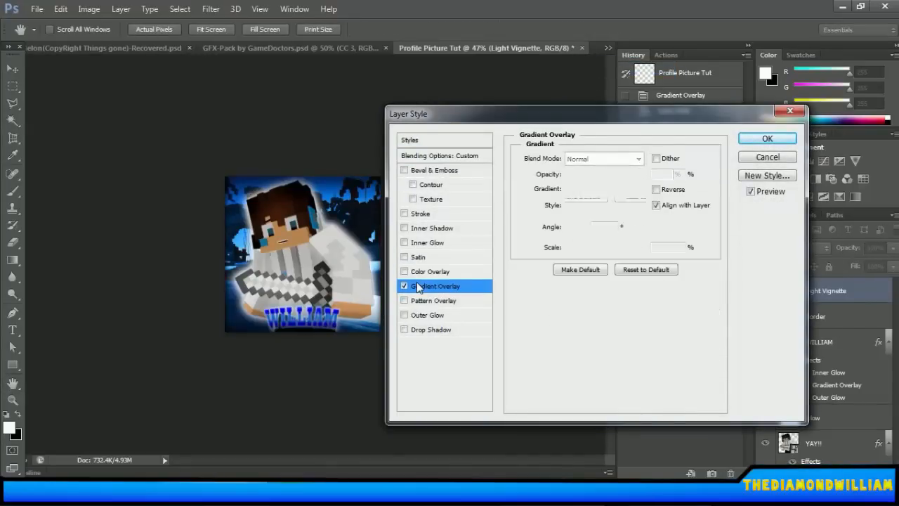
Change the overlay gradient's black starting colour stop to bright blue 0078ff
click(604, 188)
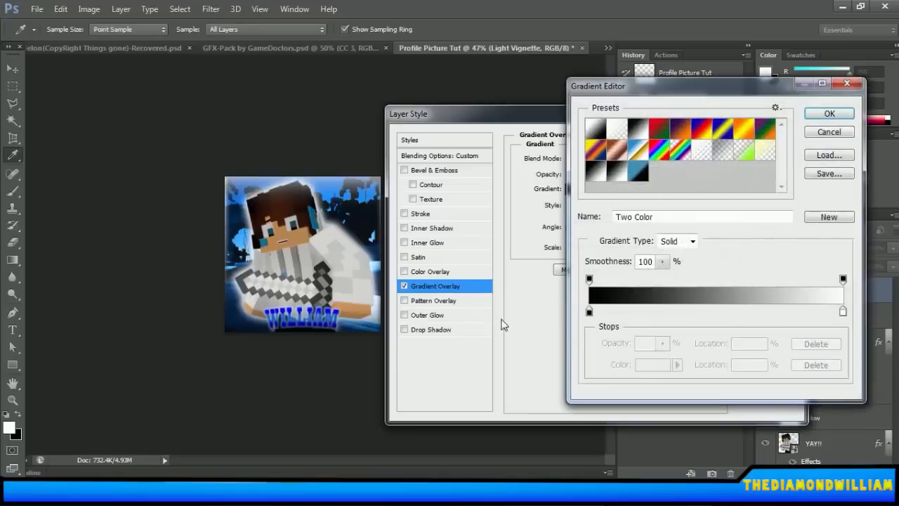
double_click(589, 311)
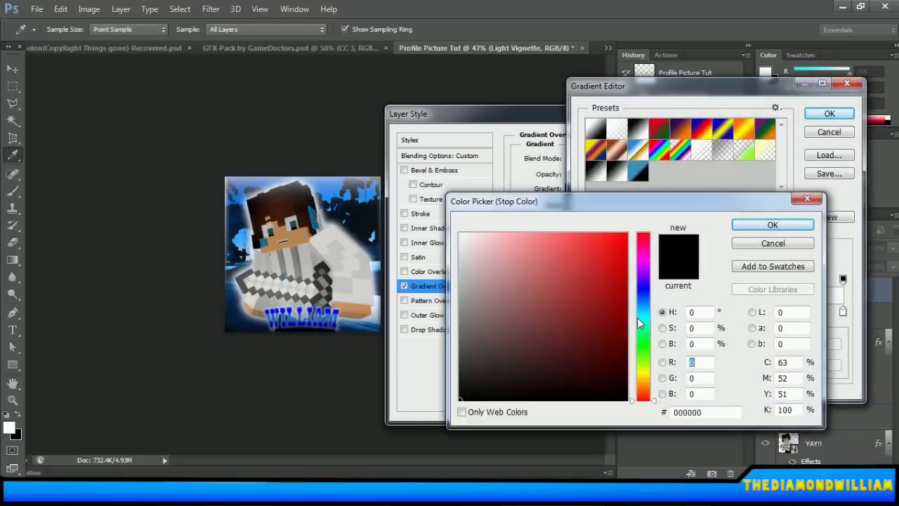
drag(639, 323, 642, 302)
click(627, 233)
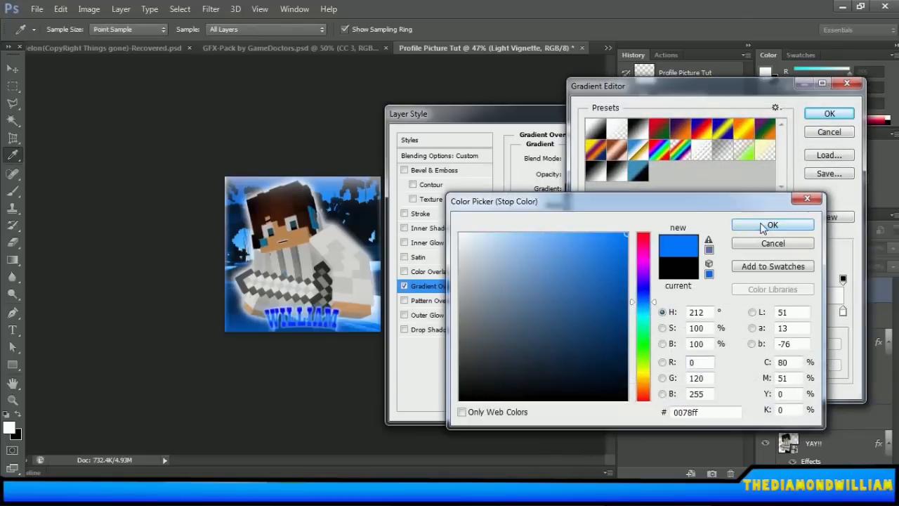
click(763, 226)
Change the gradient's white end colour stop to deep blue 0c00ff and accept the gradient
click(843, 311)
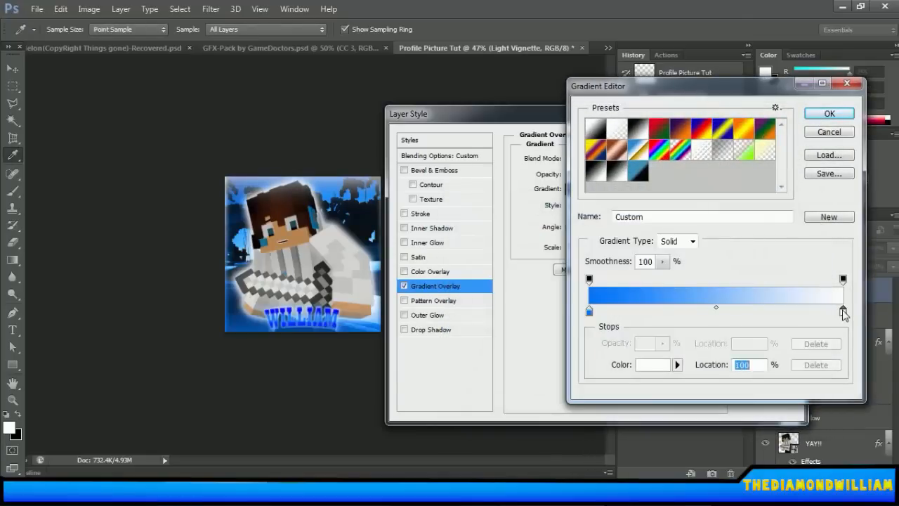
double_click(844, 312)
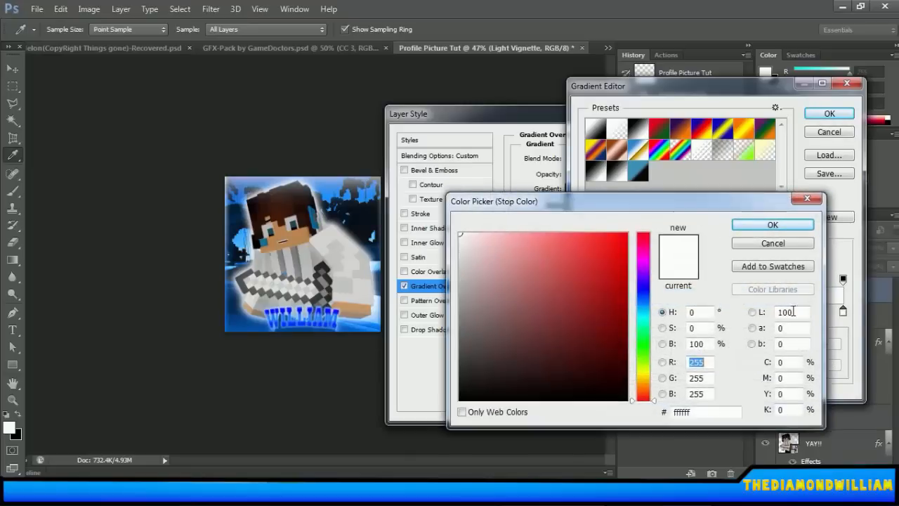
click(643, 285)
drag(608, 248, 705, 220)
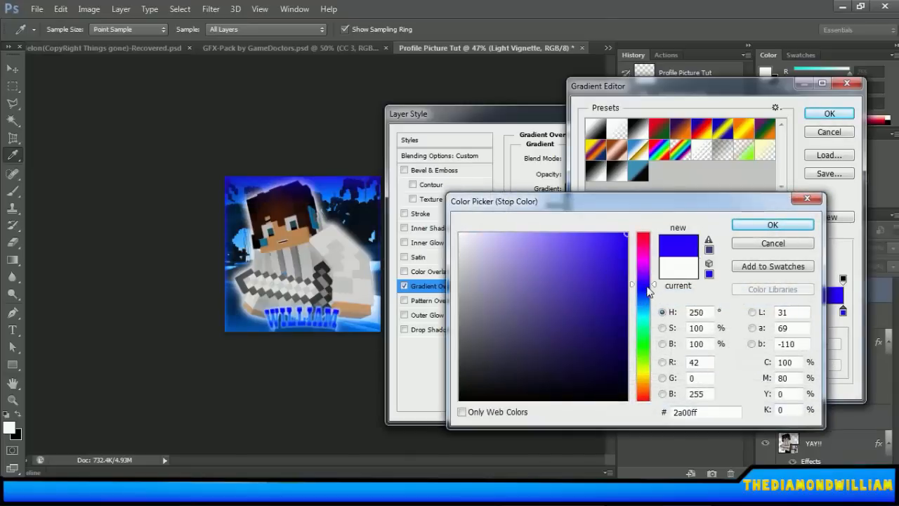
click(648, 292)
click(640, 288)
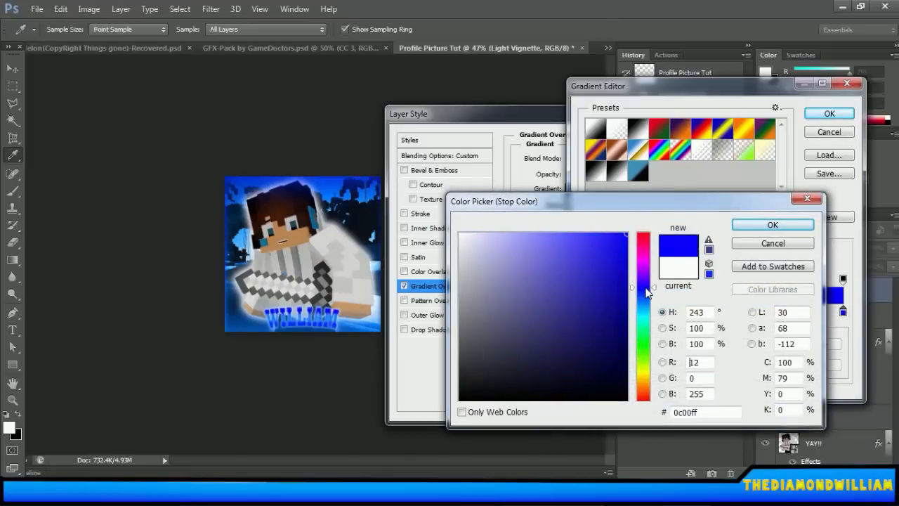
click(775, 226)
click(818, 114)
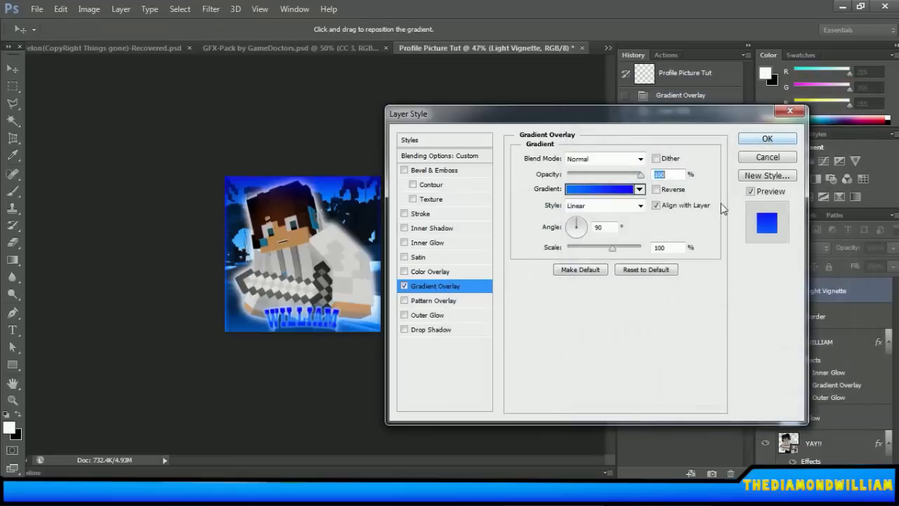
Reverse the Light Vignette's overlay gradient and apply the layer style
click(674, 189)
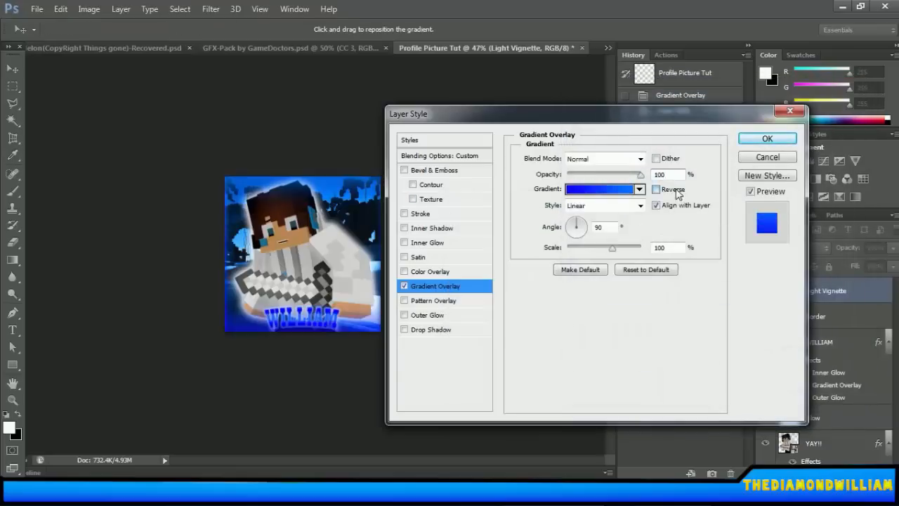
click(766, 139)
Hide the Light Vignette for comparison, make the Border layer visible and show the Light Vignette again
scroll(317, 317, up, 2)
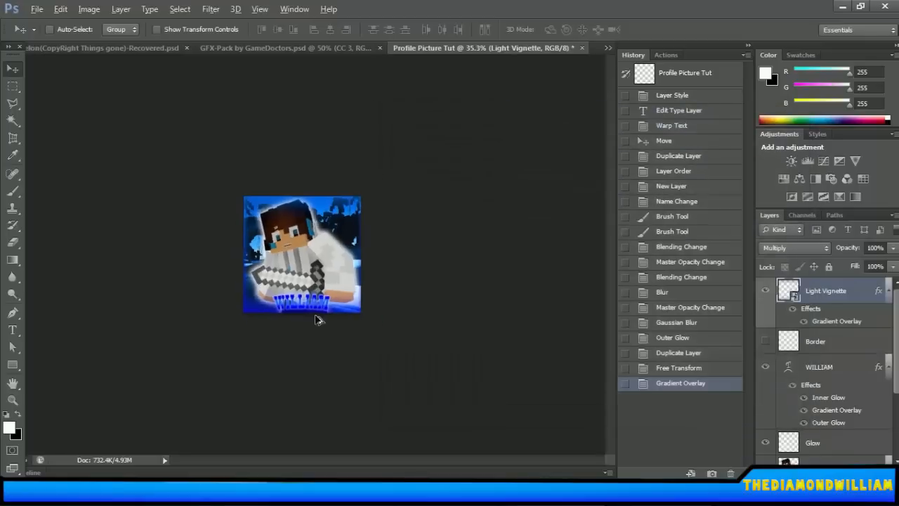
scroll(326, 318, up, 2)
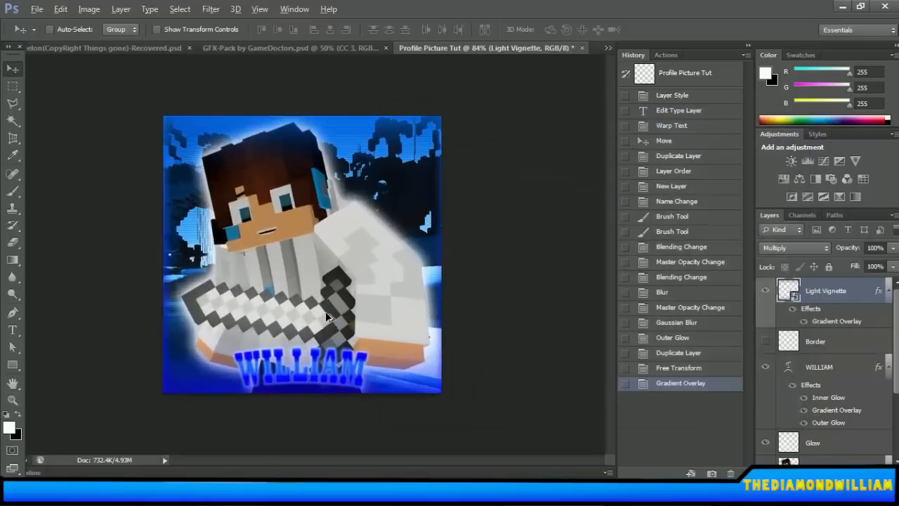
click(762, 291)
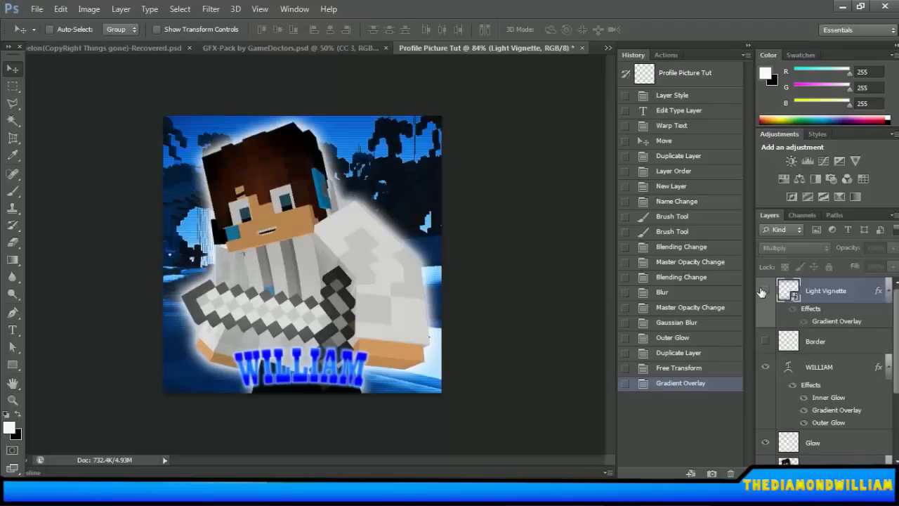
click(766, 365)
click(765, 366)
click(766, 342)
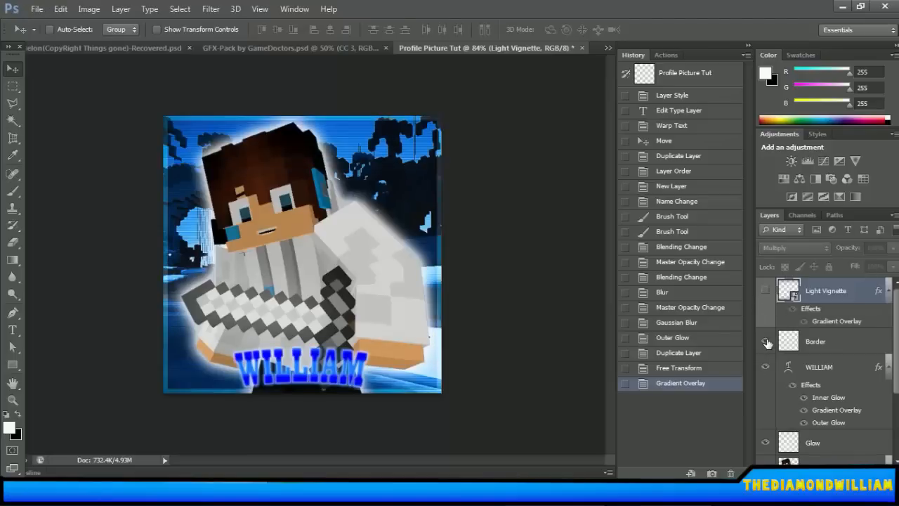
click(763, 291)
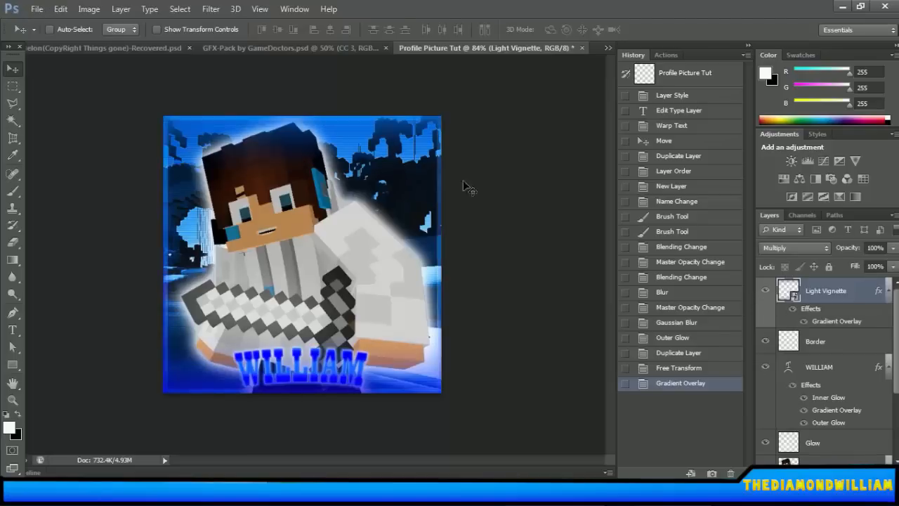
Examine the finished profile picture with its border and blue vignette at several zoom levels
scroll(441, 275, down, 2)
scroll(249, 321, up, 3)
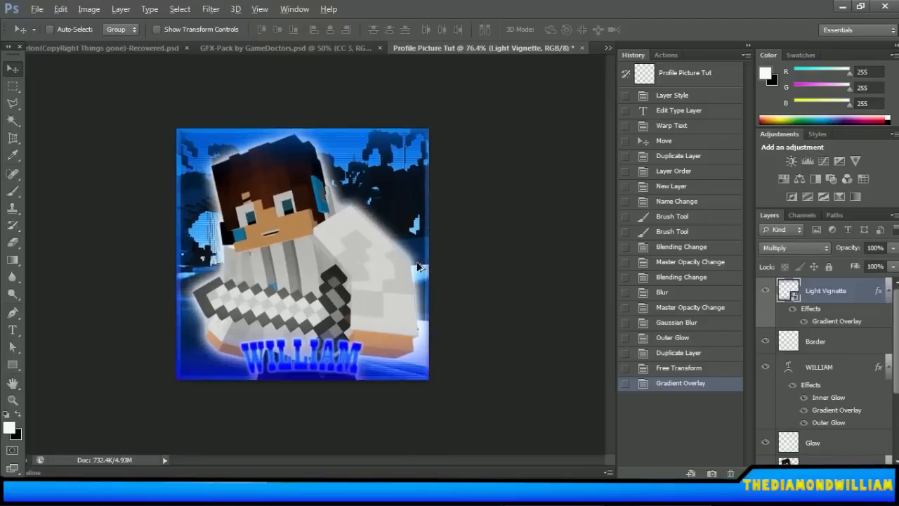
scroll(249, 322, up, 1)
scroll(204, 329, down, 3)
scroll(351, 203, down, 1)
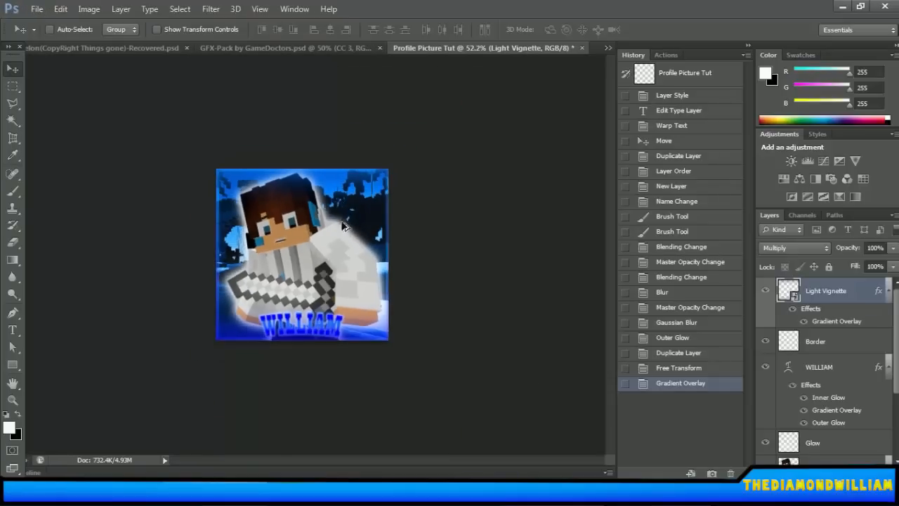
scroll(344, 225, up, 1)
scroll(325, 275, down, 1)
scroll(337, 276, up, 2)
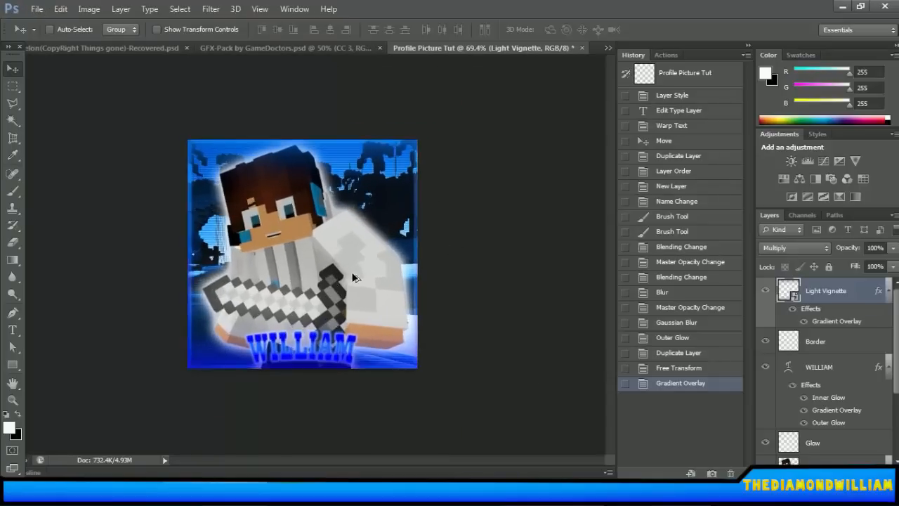
click(842, 7)
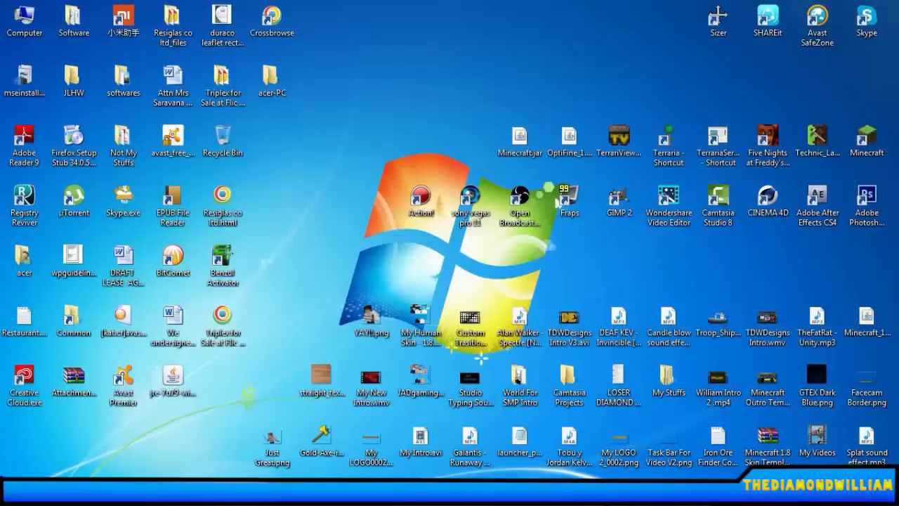
key(alt+Tab)
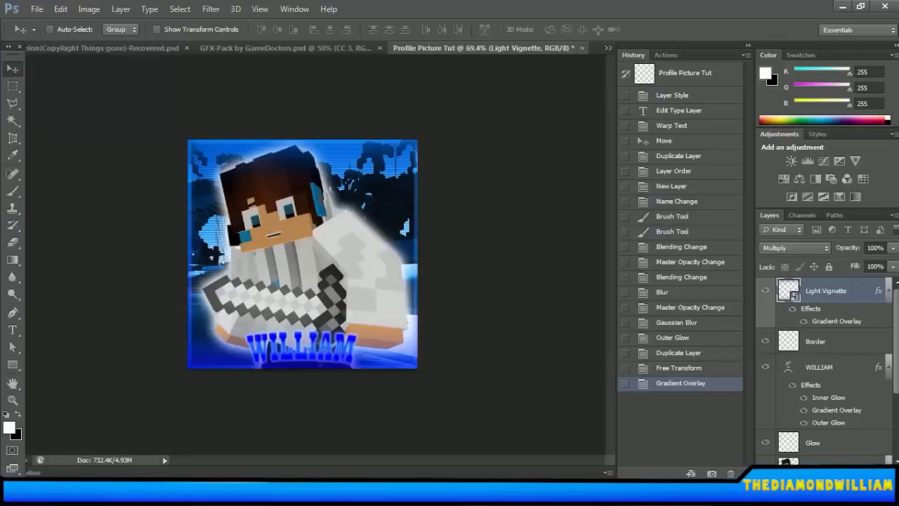
scroll(825, 372, down, 2)
scroll(825, 372, up, 2)
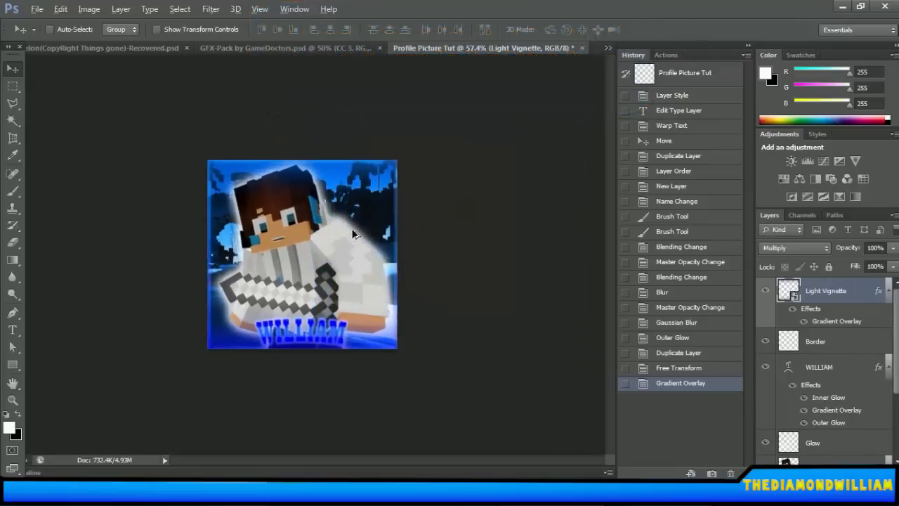
scroll(304, 257, up, 1)
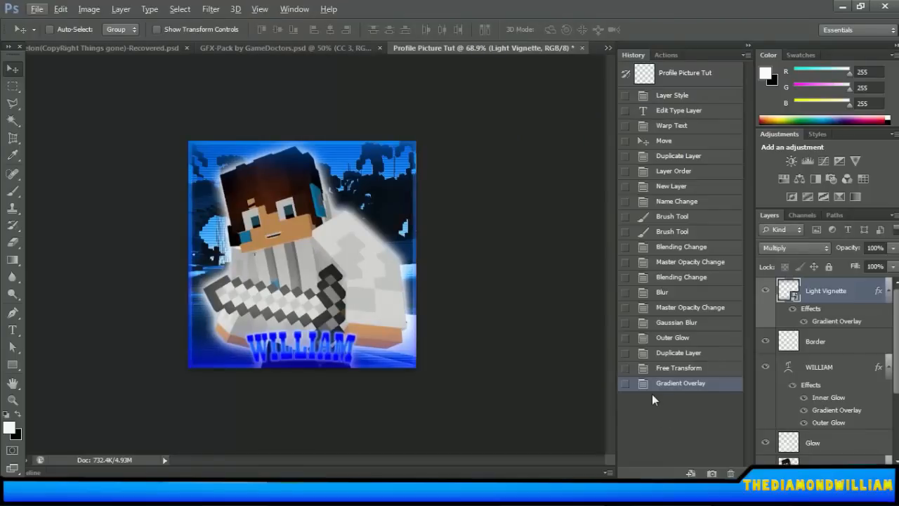
scroll(394, 320, down, 1)
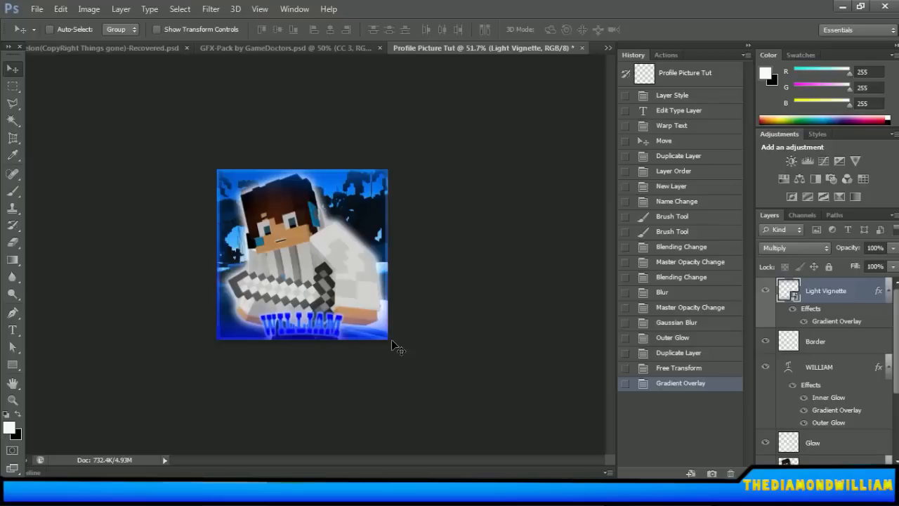
scroll(387, 367, up, 2)
scroll(383, 365, down, 1)
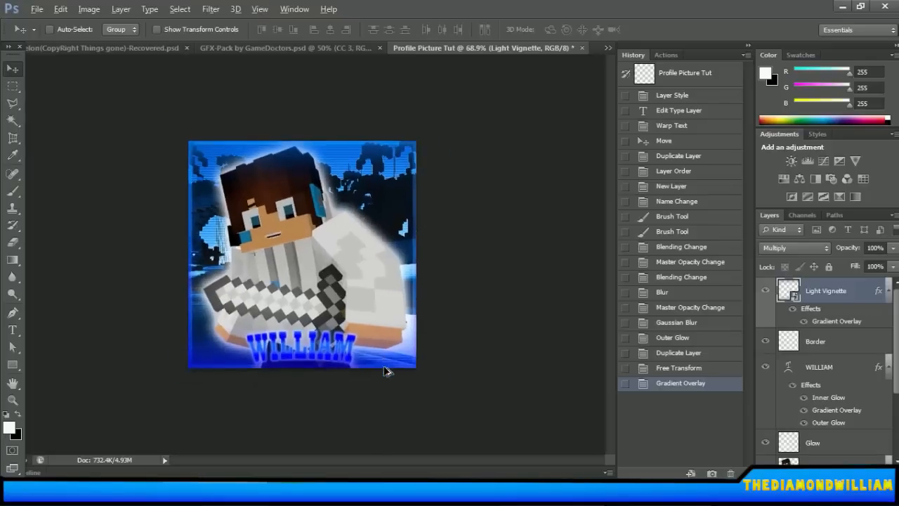
scroll(385, 369, up, 1)
scroll(384, 365, down, 2)
scroll(383, 367, up, 2)
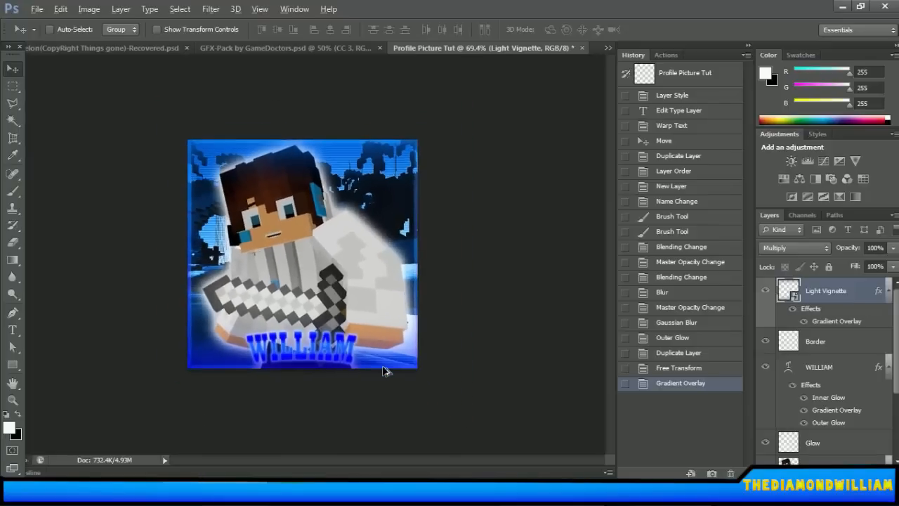